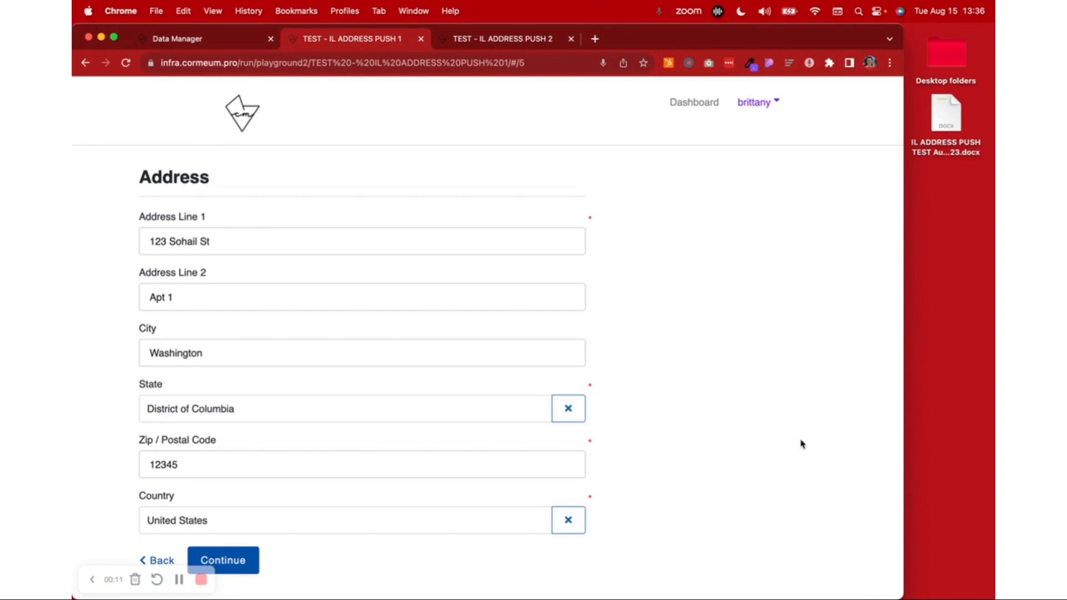
Compare the separate address fields of TEST - IL ADDRESS PUSH 1 with PUSH 2's Full Address block and the Word template's address tag
{"action": "scroll", "coordinate": [801, 440], "scroll_direction": "down", "scroll_amount": 1}
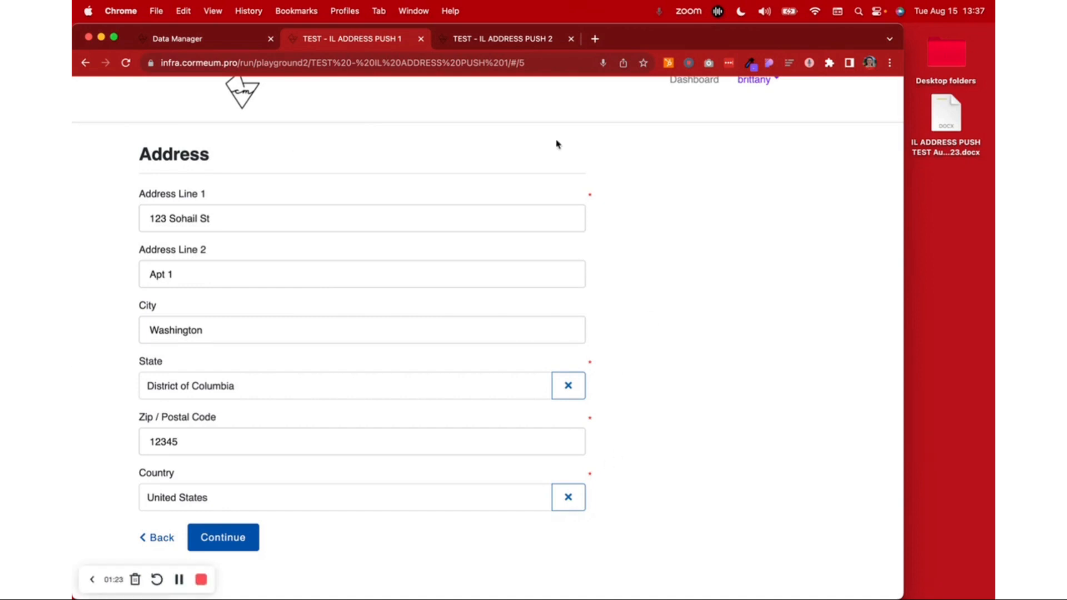
{"action": "left_click", "coordinate": [515, 40]}
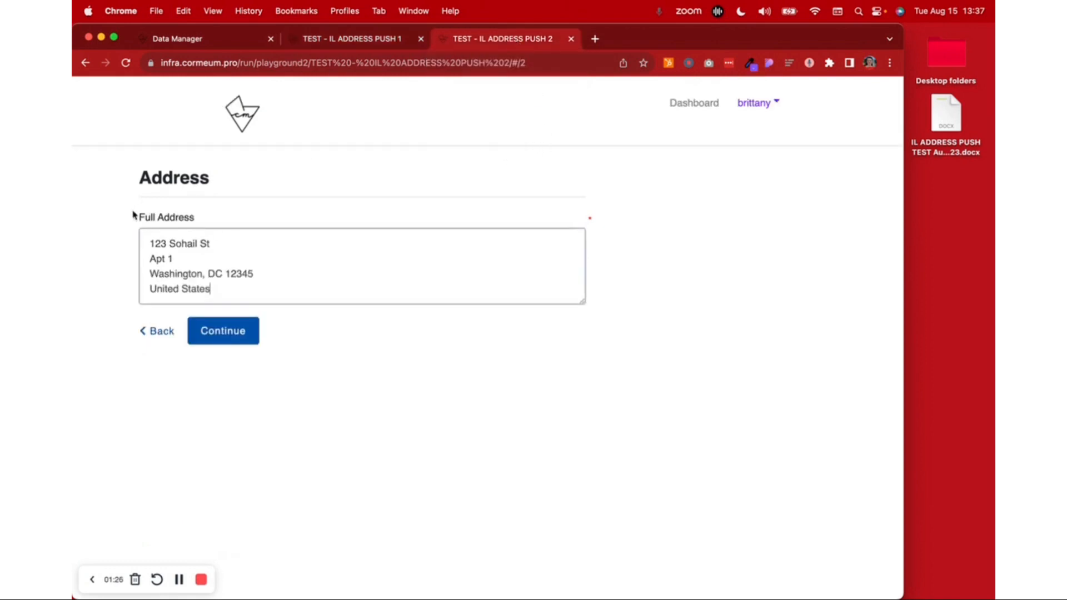
{"action": "left_click_drag", "start_coordinate": [134, 215], "coordinate": [238, 212]}
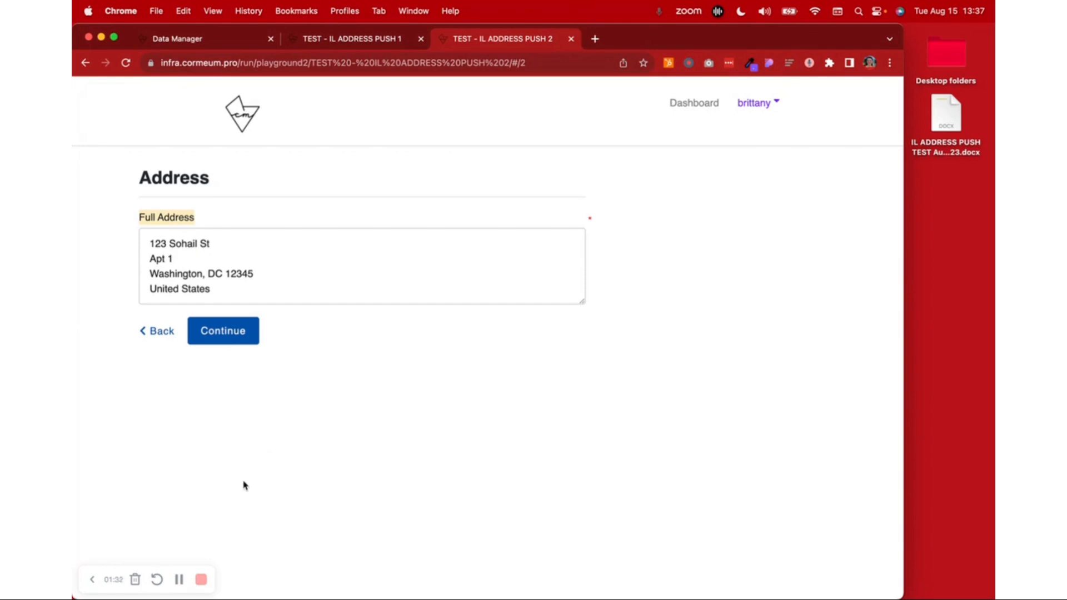
{"action": "double_click", "coordinate": [946, 121]}
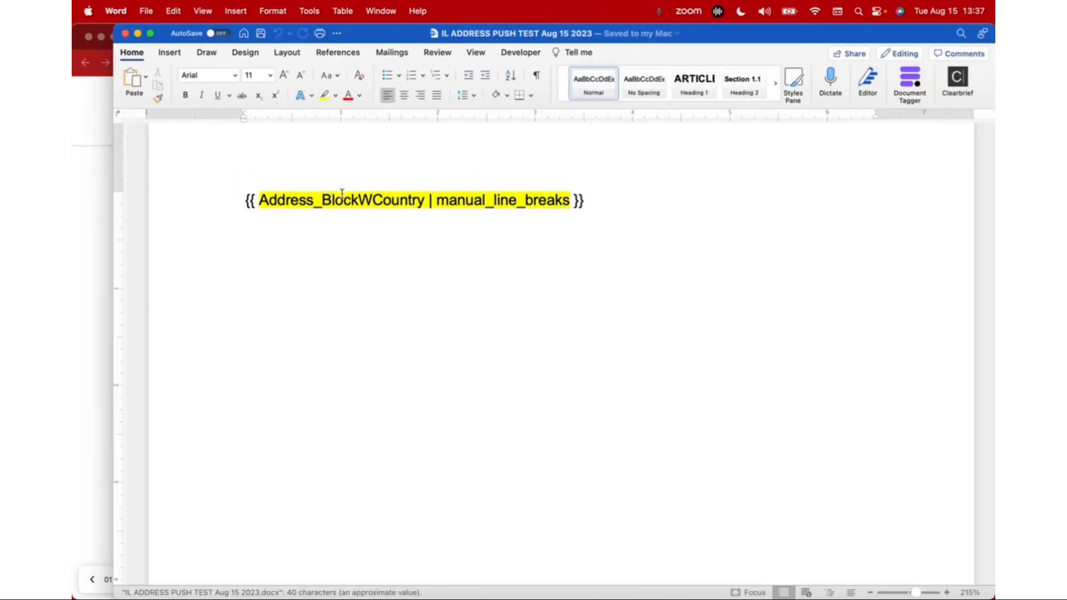
{"action": "left_click", "coordinate": [108, 285]}
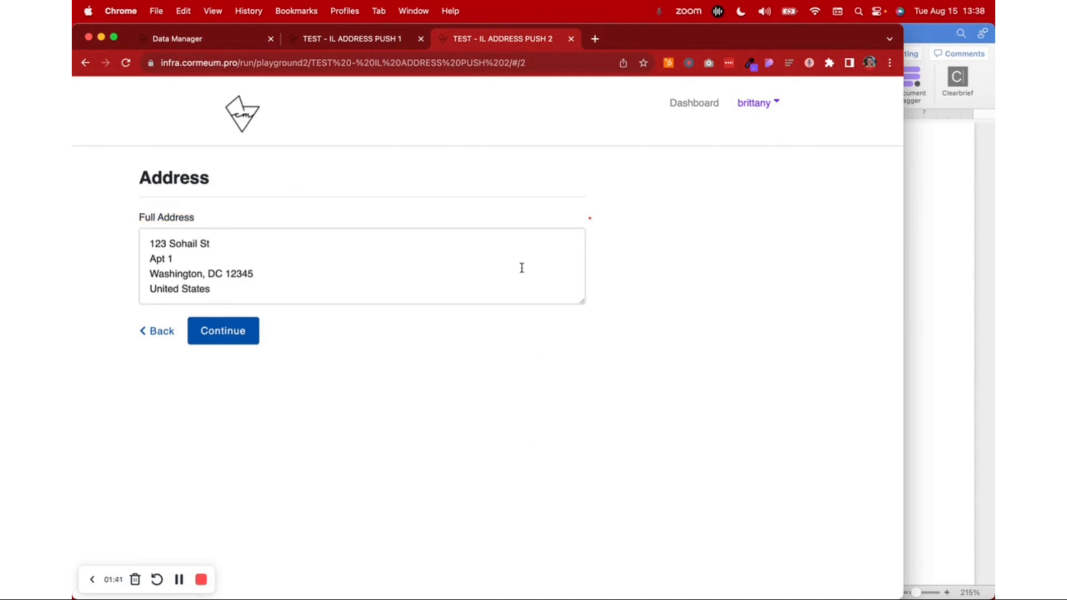
Bring up the dashboard's workflow list and locate TEST - IL ADDRESS PUSH 1 under My Workflows
{"action": "left_click", "coordinate": [231, 40]}
{"action": "left_click", "coordinate": [133, 150]}
{"action": "scroll", "coordinate": [567, 356], "scroll_direction": "down", "scroll_amount": 10}
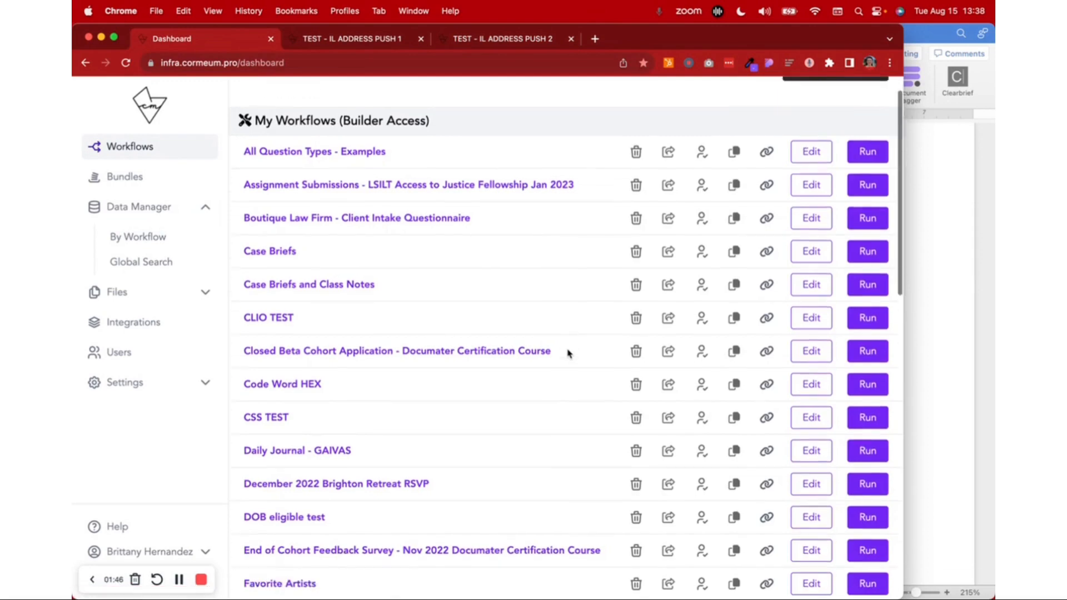
{"action": "scroll", "coordinate": [568, 354], "scroll_direction": "down", "scroll_amount": 6}
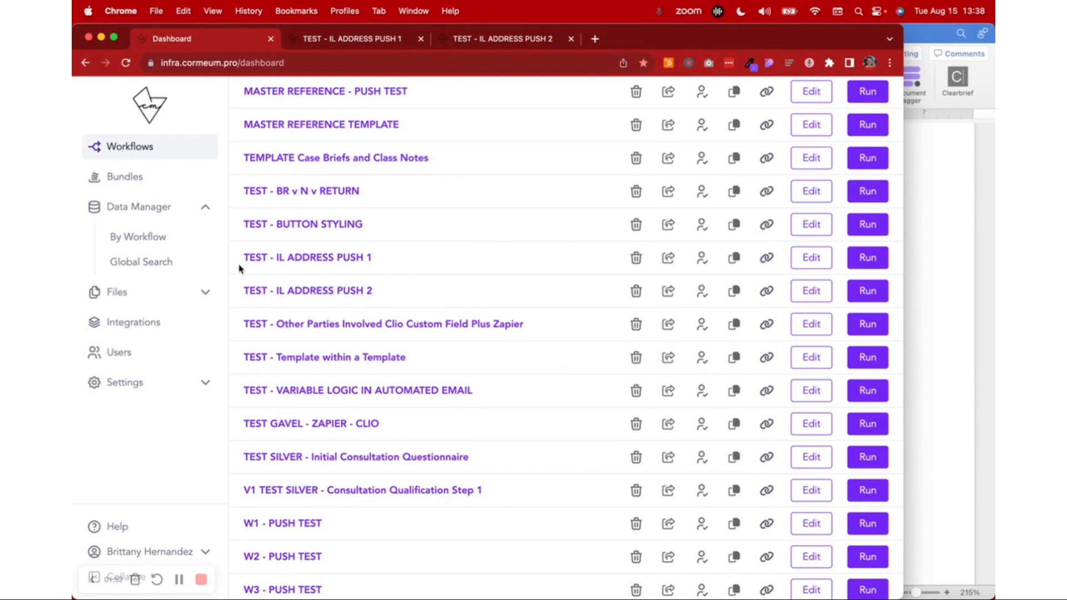
{"action": "left_click_drag", "start_coordinate": [244, 259], "coordinate": [412, 264]}
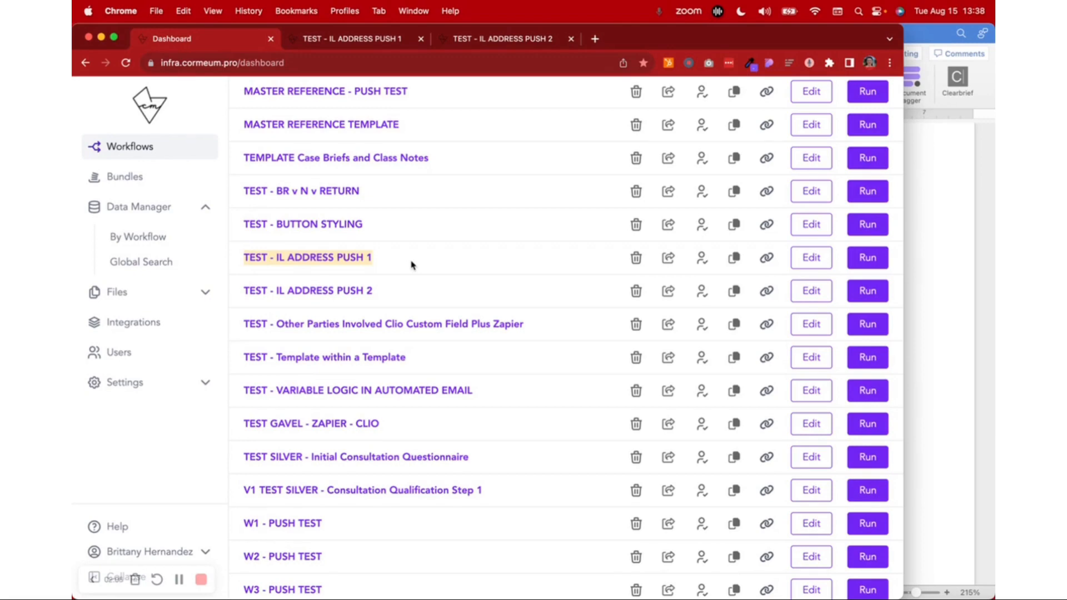
Match the two listed IL ADDRESS PUSH workflows with their running address forms
{"action": "left_click", "coordinate": [360, 41]}
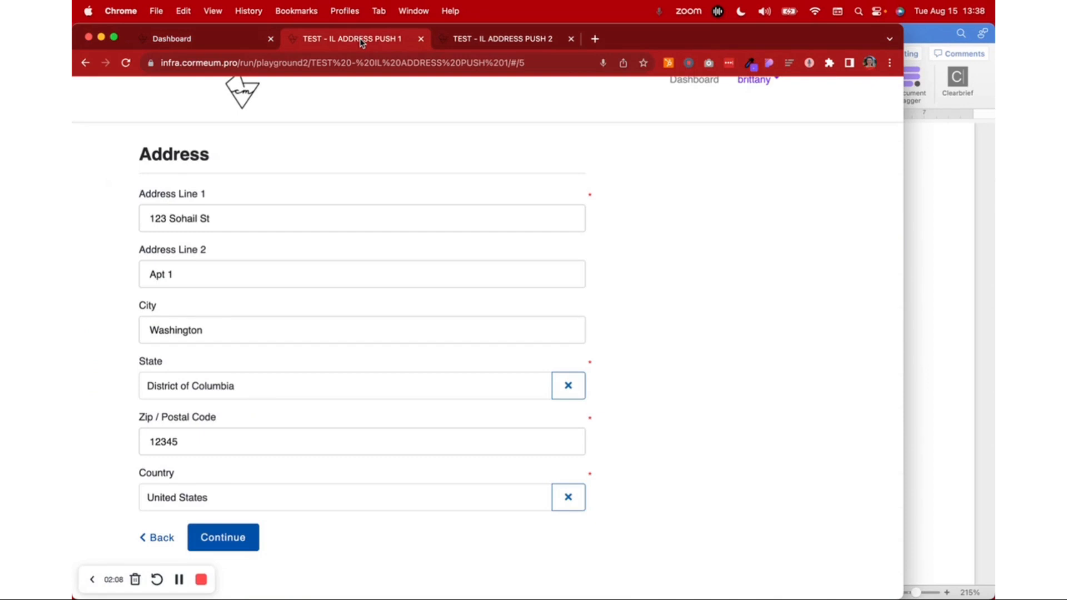
{"action": "left_click", "coordinate": [206, 44]}
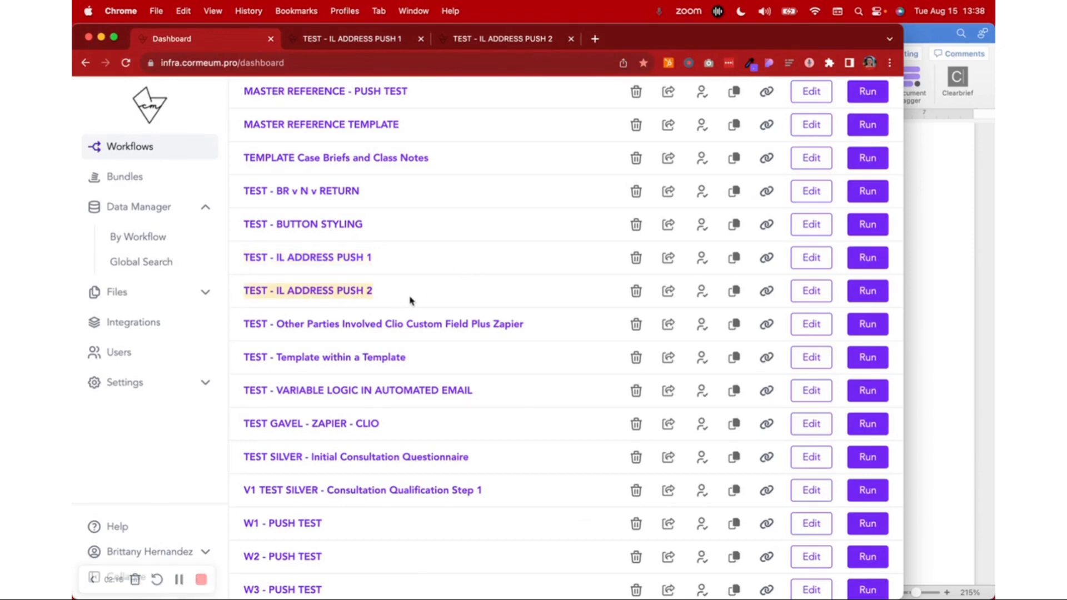
{"action": "left_click", "coordinate": [513, 41]}
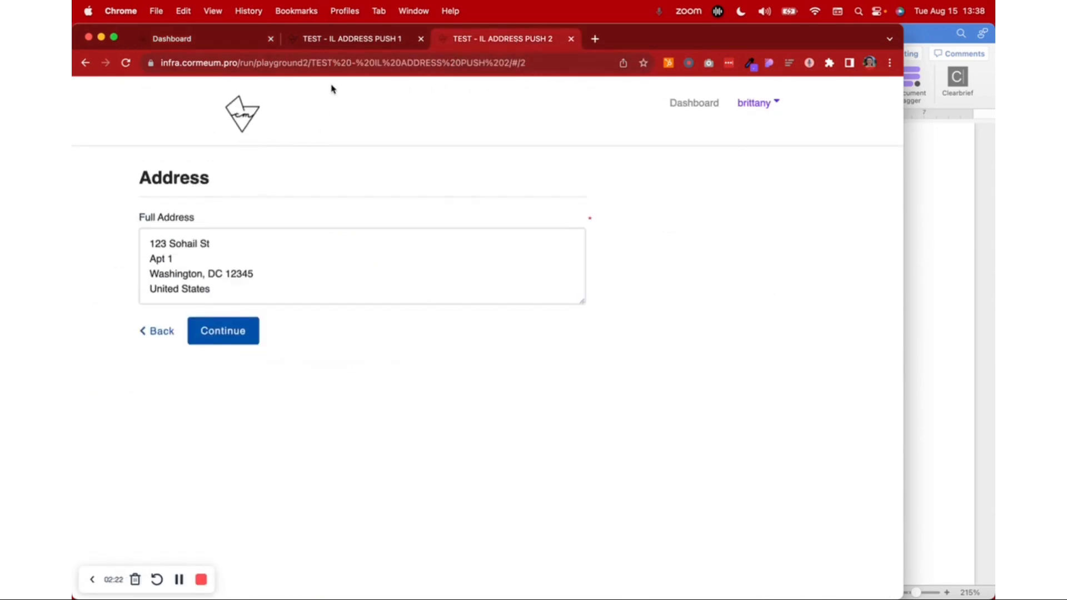
{"action": "left_click", "coordinate": [355, 47]}
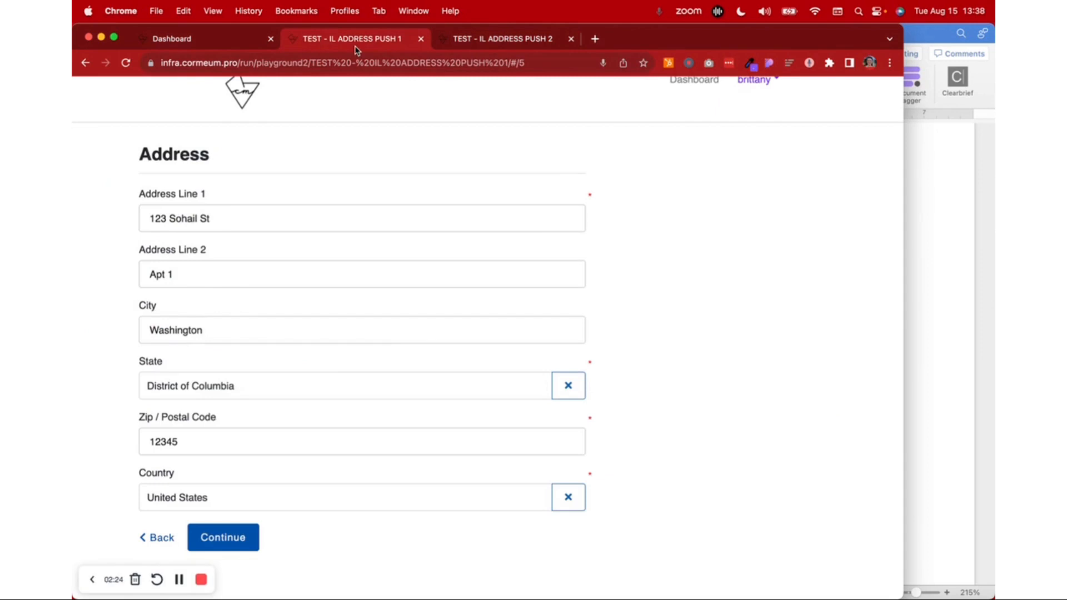
Open the TEST - IL ADDRESS PUSH 1 workflow for editing and compare it with its running form
{"action": "left_click", "coordinate": [227, 39]}
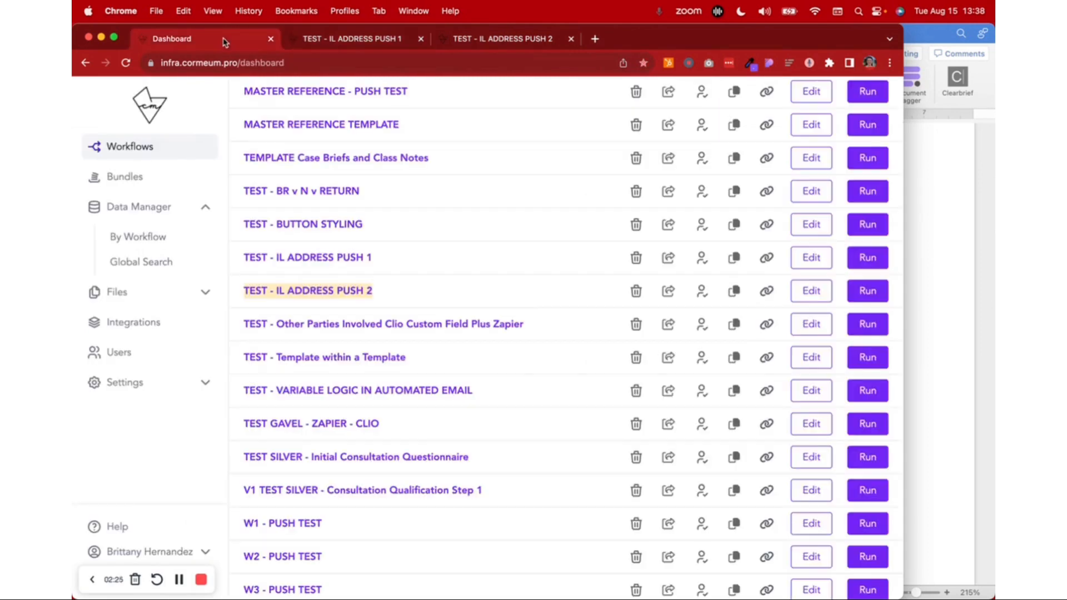
{"action": "left_click", "coordinate": [808, 260]}
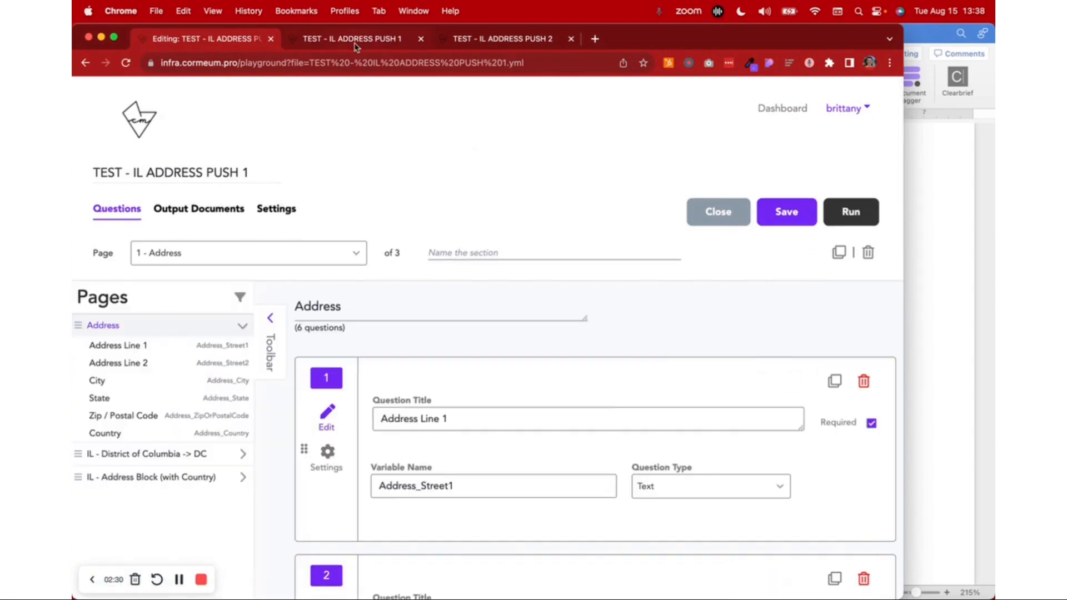
{"action": "left_click", "coordinate": [377, 40]}
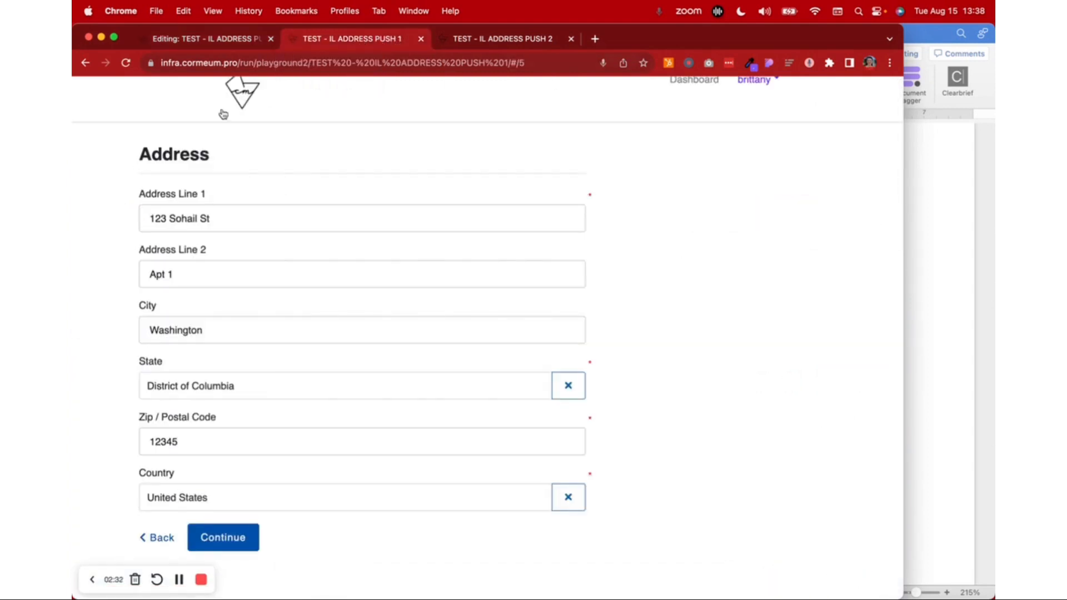
{"action": "left_click", "coordinate": [234, 40]}
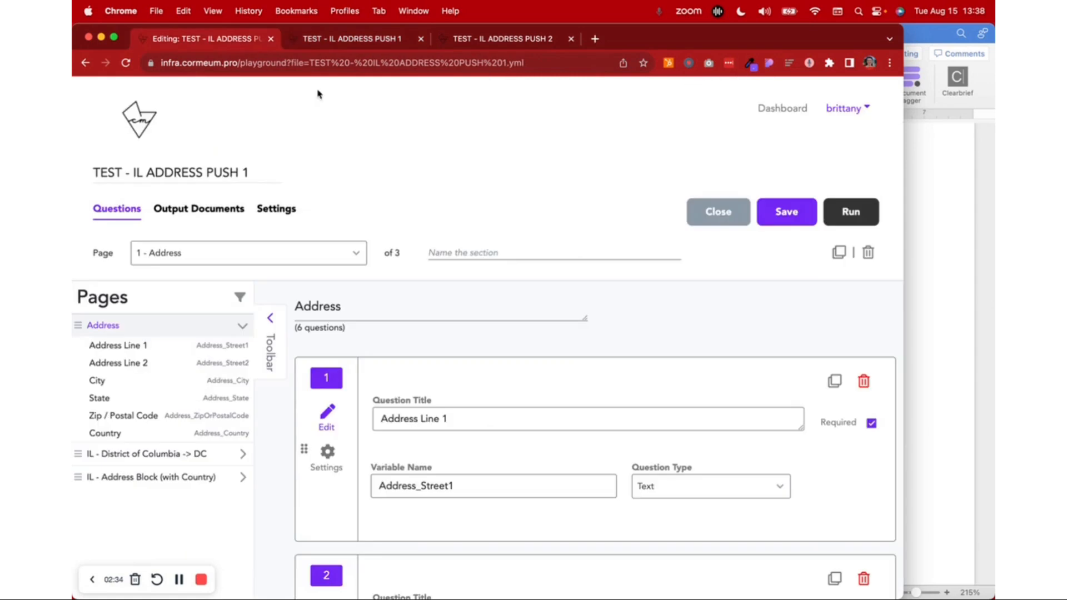
Examine the titles, variable names, question types and required settings of the six questions on the Address page
{"action": "scroll", "coordinate": [557, 417], "scroll_direction": "down", "scroll_amount": 3}
{"action": "scroll", "coordinate": [557, 418], "scroll_direction": "up", "scroll_amount": 1}
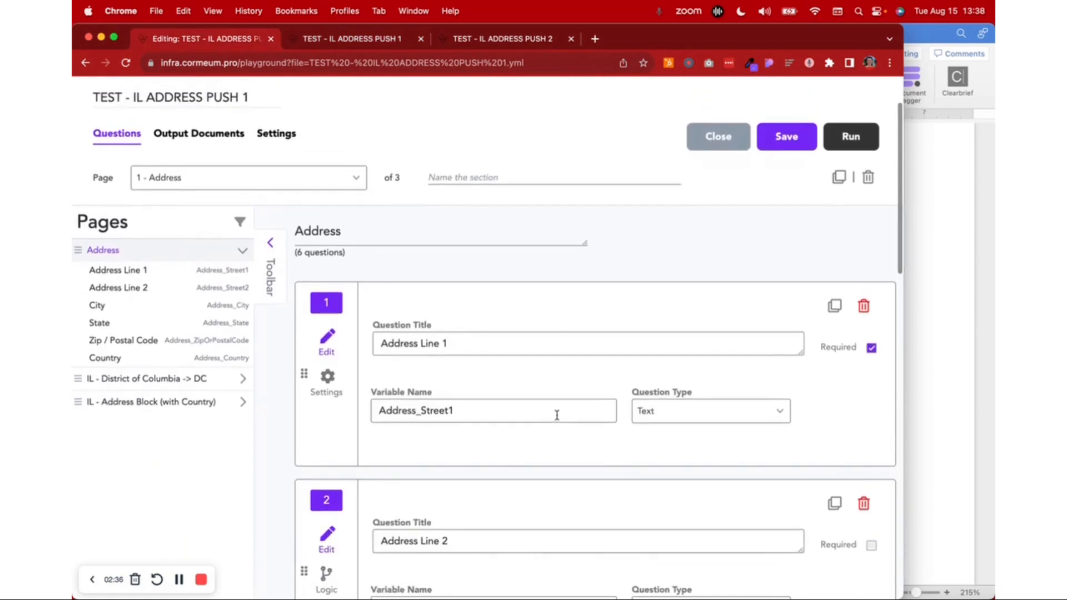
{"action": "scroll", "coordinate": [557, 418], "scroll_direction": "down", "scroll_amount": 1}
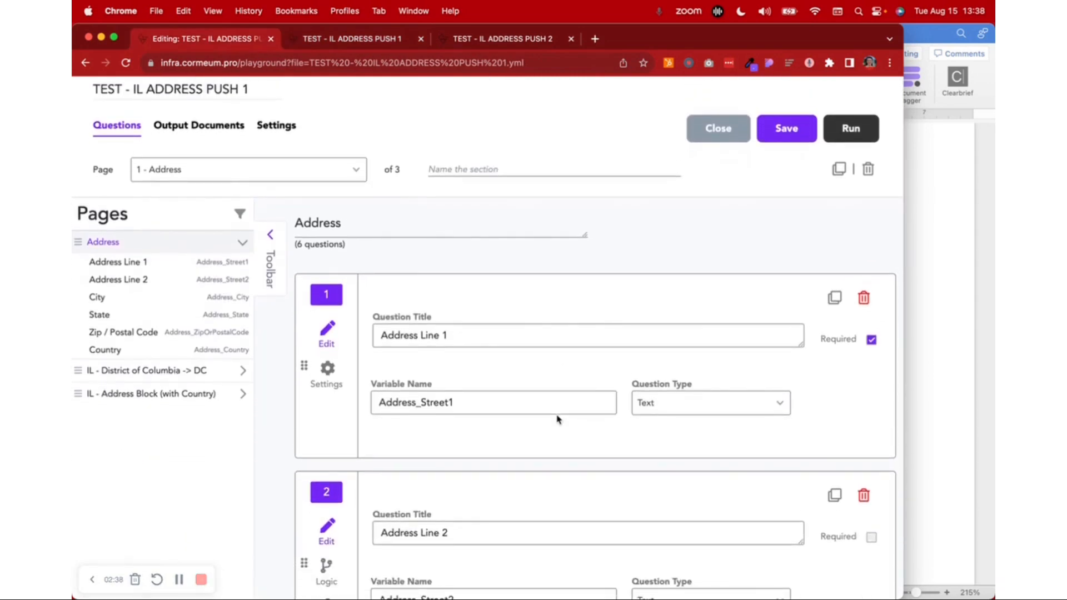
{"action": "scroll", "coordinate": [558, 418], "scroll_direction": "down", "scroll_amount": 3}
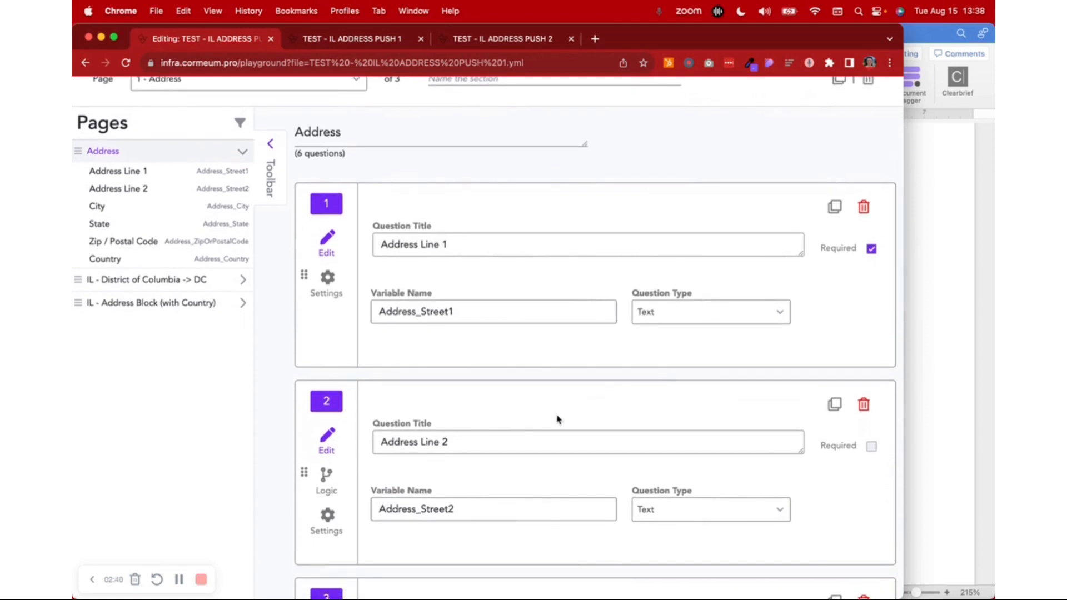
{"action": "scroll", "coordinate": [559, 418], "scroll_direction": "down", "scroll_amount": 3}
{"action": "scroll", "coordinate": [559, 419], "scroll_direction": "down", "scroll_amount": 1}
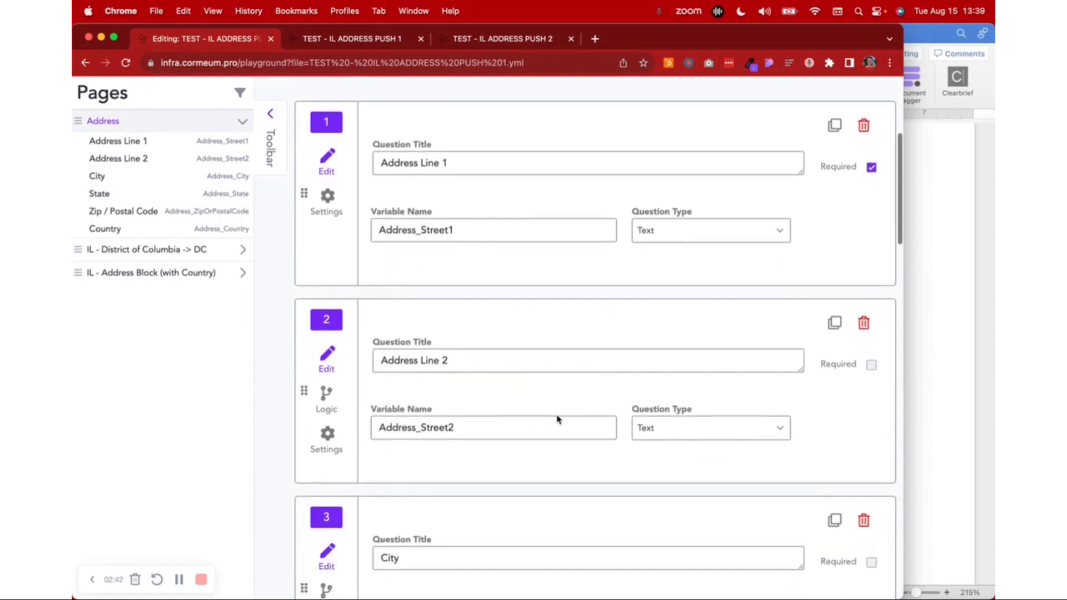
{"action": "scroll", "coordinate": [604, 371], "scroll_direction": "down", "scroll_amount": 8}
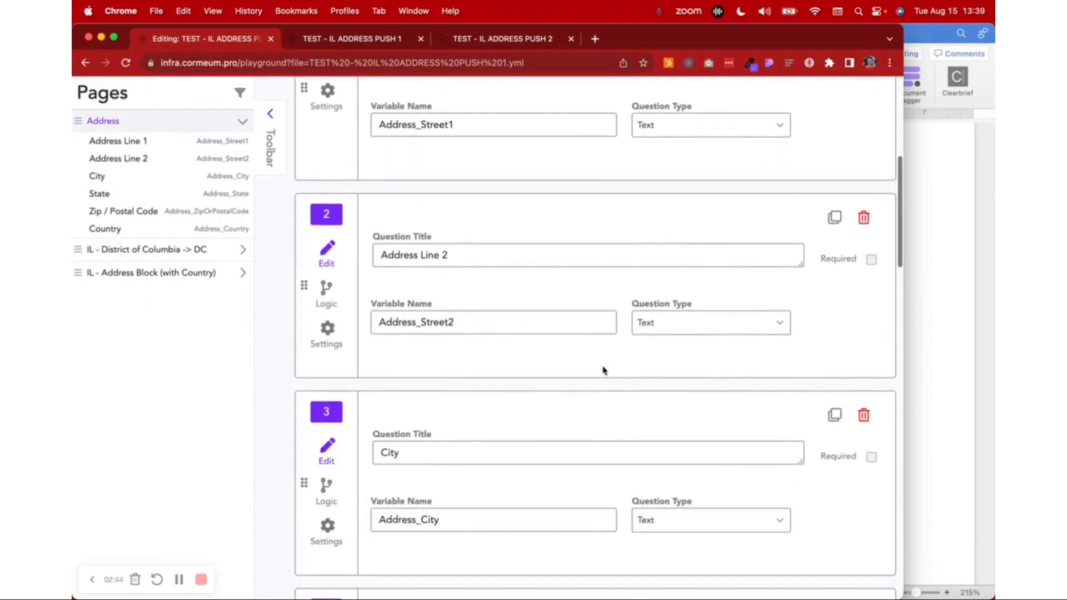
{"action": "scroll", "coordinate": [691, 369], "scroll_direction": "down", "scroll_amount": 20}
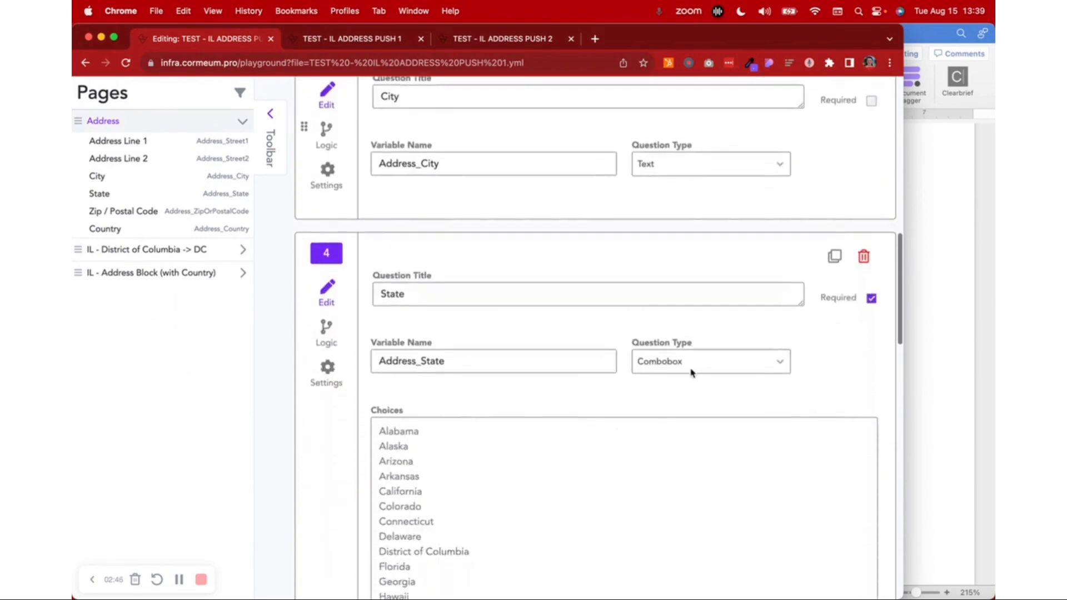
{"action": "scroll", "coordinate": [691, 369], "scroll_direction": "down", "scroll_amount": 20}
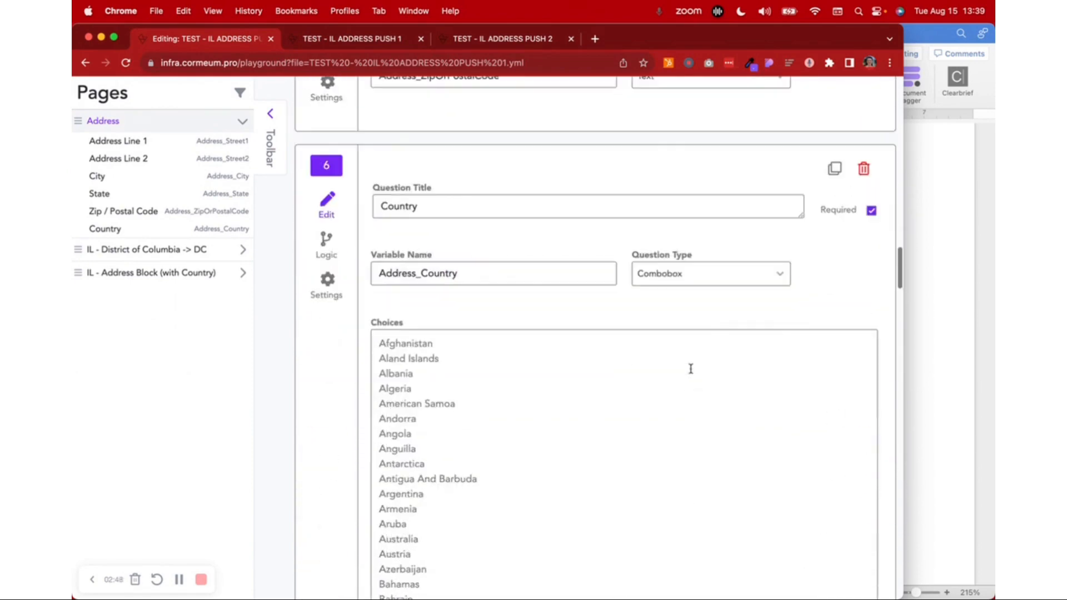
Make the City question required and save the workflow
{"action": "scroll", "coordinate": [690, 369], "scroll_direction": "up", "scroll_amount": 20}
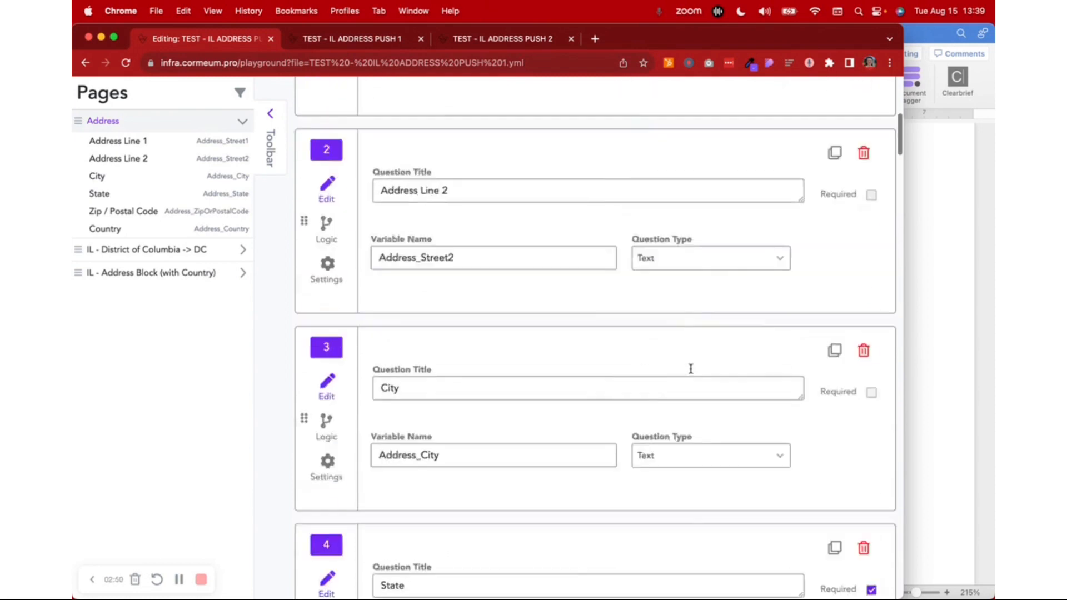
{"action": "scroll", "coordinate": [690, 369], "scroll_direction": "down", "scroll_amount": 1}
{"action": "left_click", "coordinate": [873, 475]}
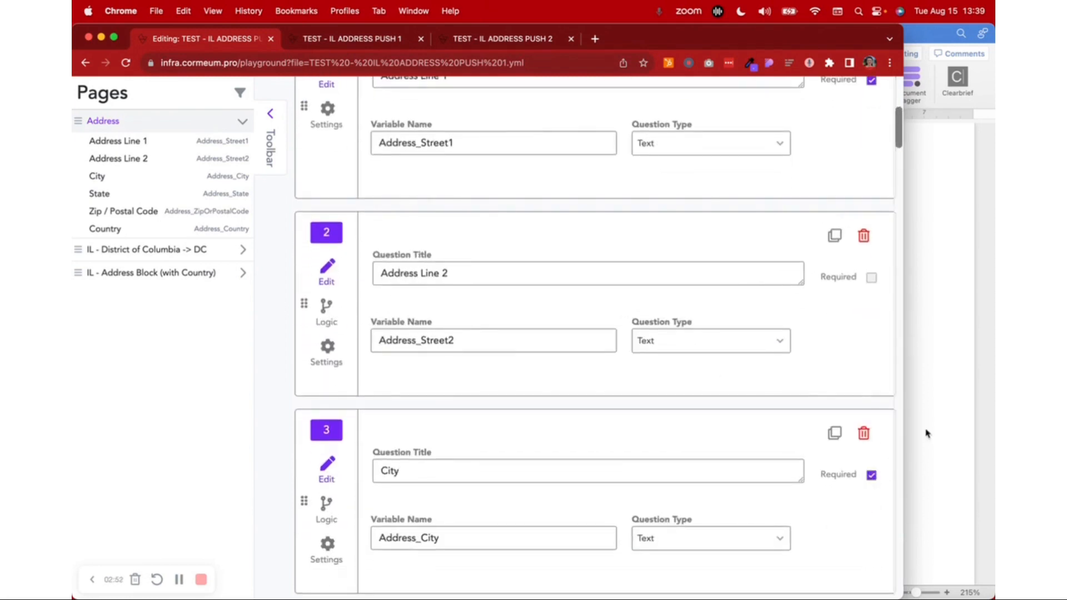
{"action": "scroll", "coordinate": [778, 272], "scroll_direction": "up", "scroll_amount": 10}
{"action": "left_click", "coordinate": [780, 222]}
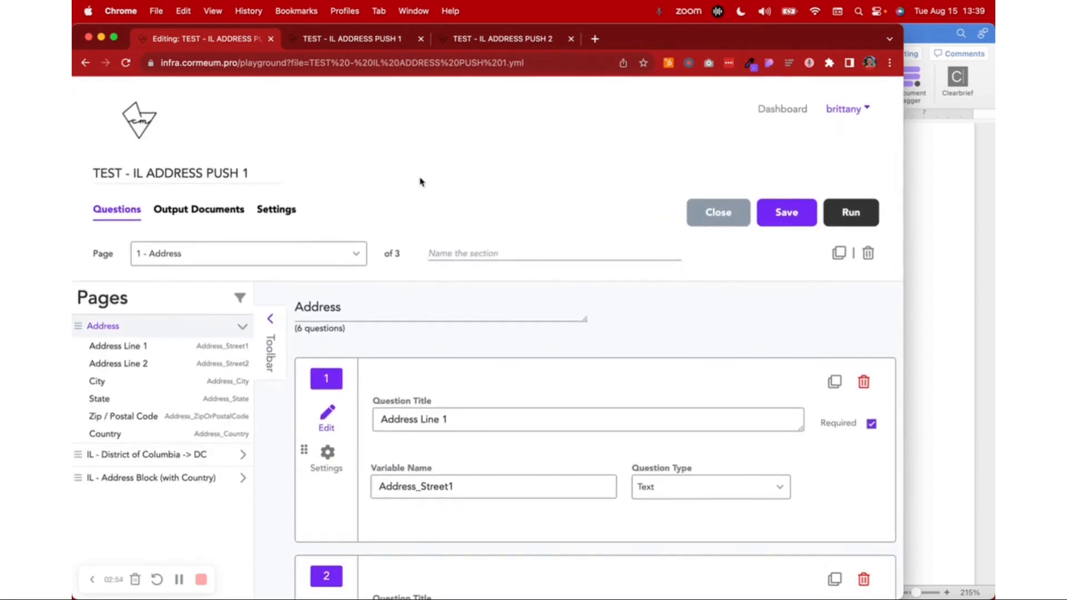
Recheck the Address page's questions, and reload the running TEST - IL ADDRESS PUSH 1 form with the saved change
{"action": "scroll", "coordinate": [419, 177], "scroll_direction": "down", "scroll_amount": 5}
{"action": "scroll", "coordinate": [416, 173], "scroll_direction": "down", "scroll_amount": 4}
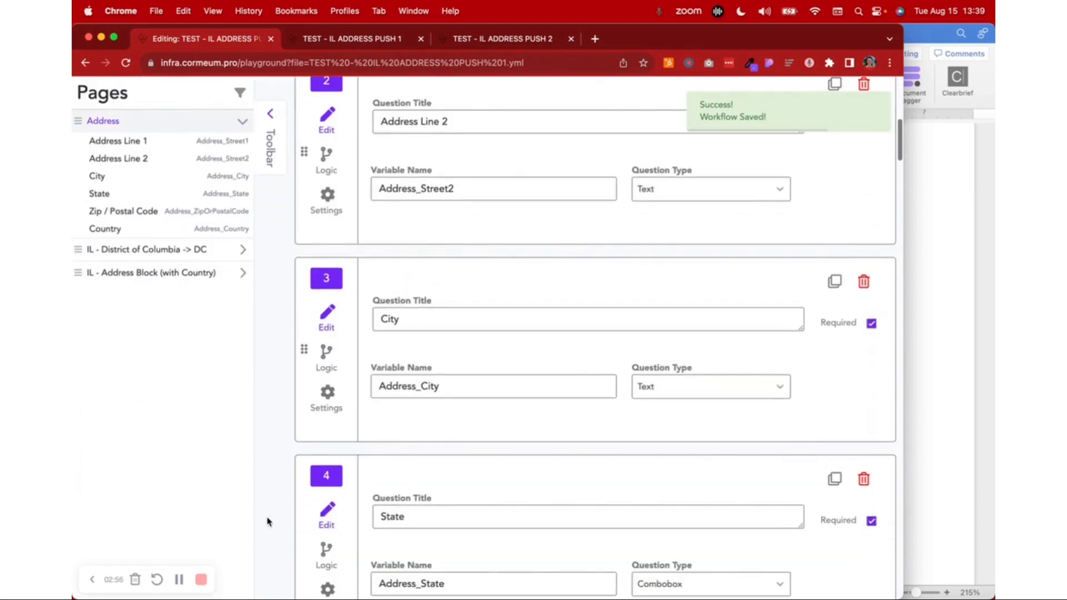
{"action": "scroll", "coordinate": [518, 386], "scroll_direction": "up", "scroll_amount": 2}
{"action": "scroll", "coordinate": [517, 386], "scroll_direction": "up", "scroll_amount": 3}
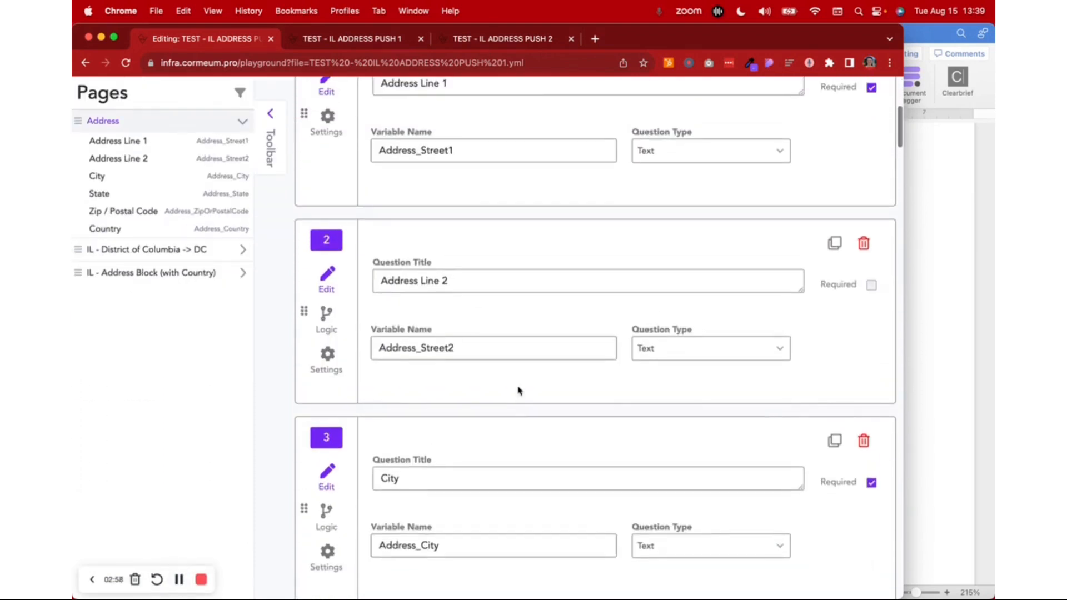
{"action": "scroll", "coordinate": [517, 389], "scroll_direction": "up", "scroll_amount": 4}
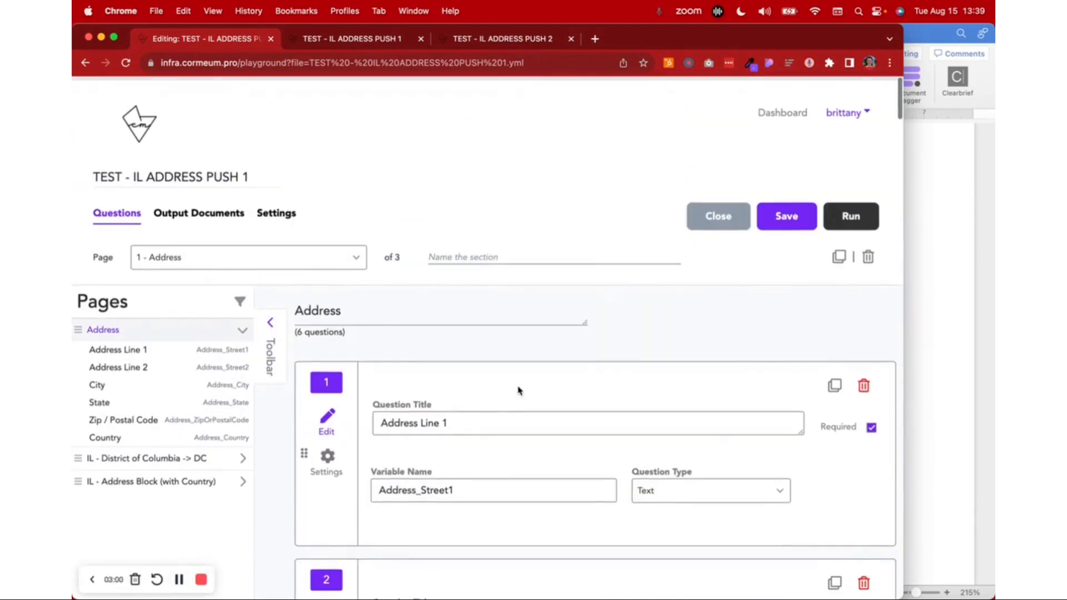
{"action": "left_click", "coordinate": [349, 40]}
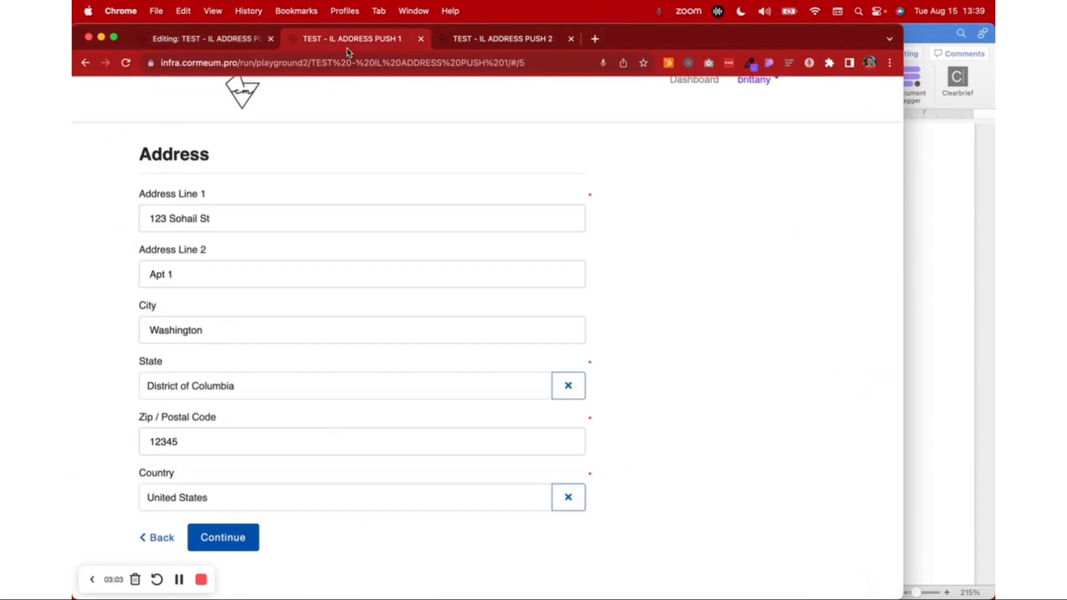
{"action": "left_click", "coordinate": [126, 62]}
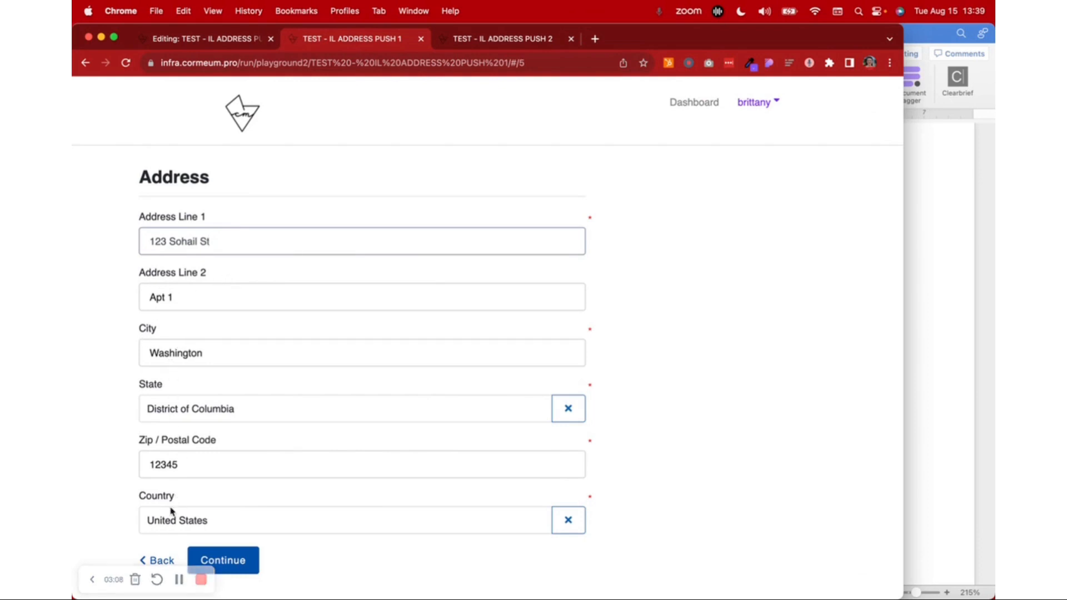
{"action": "scroll", "coordinate": [628, 461], "scroll_direction": "down", "scroll_amount": 1}
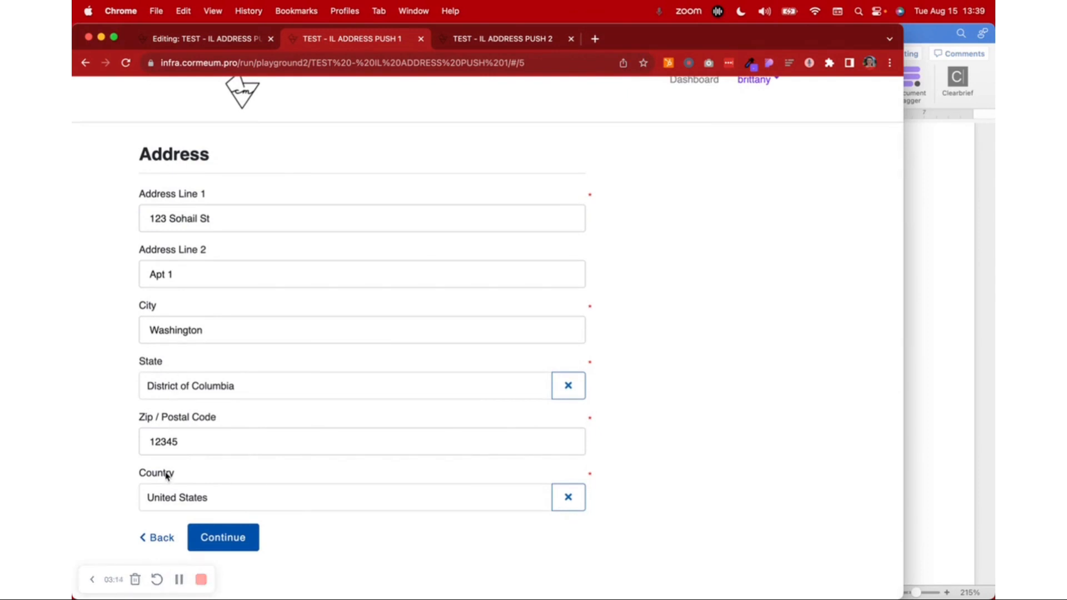
Clear the State field in the running form and look through its list of state choices
{"action": "left_click", "coordinate": [575, 391]}
{"action": "left_click", "coordinate": [568, 386]}
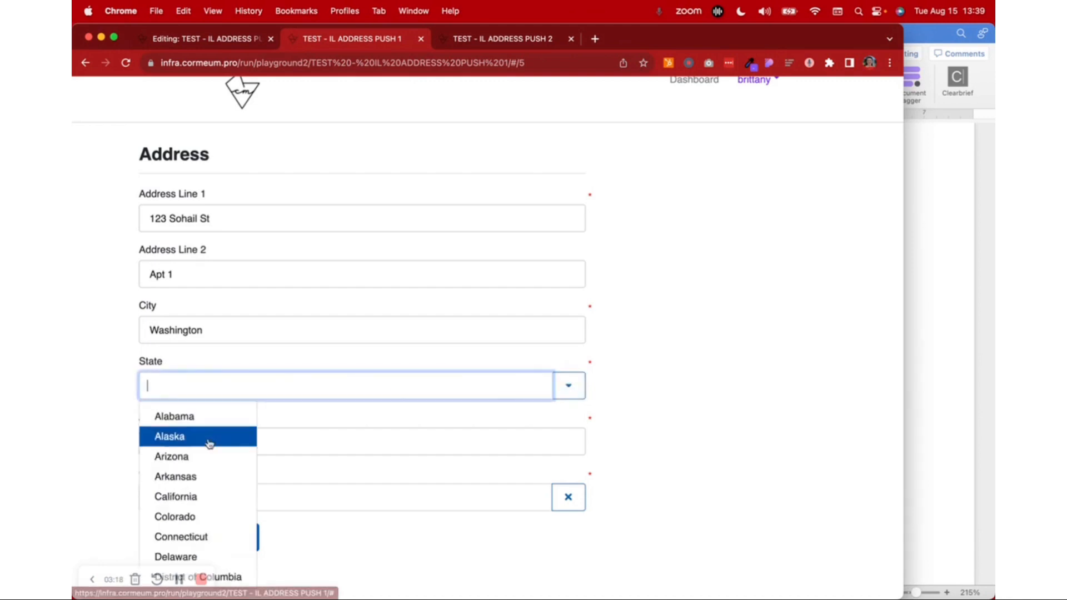
{"action": "scroll", "coordinate": [207, 529], "scroll_direction": "down", "scroll_amount": 15}
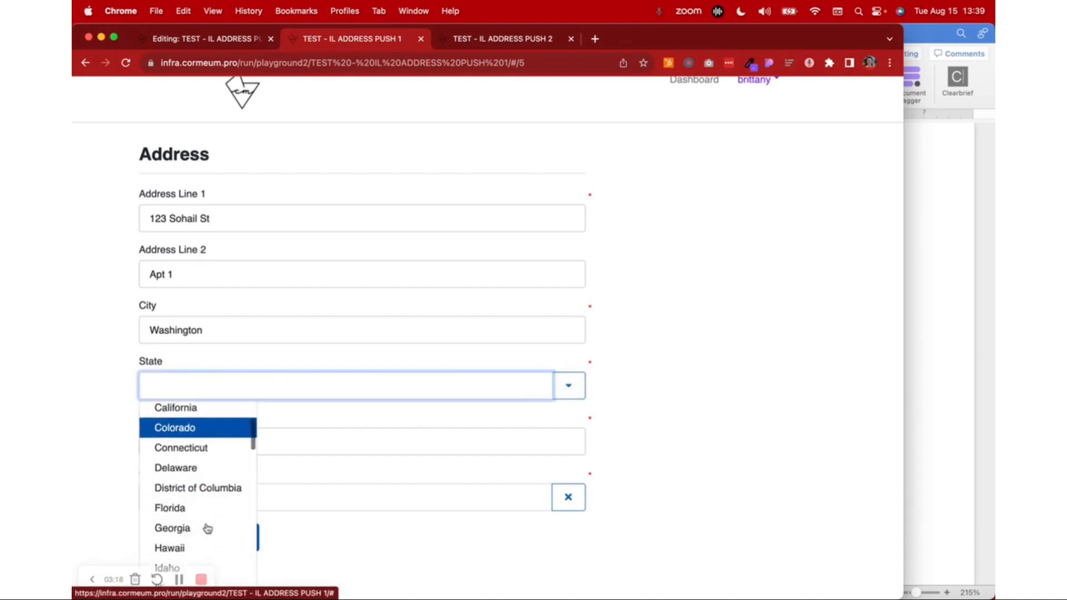
{"action": "left_click", "coordinate": [766, 466]}
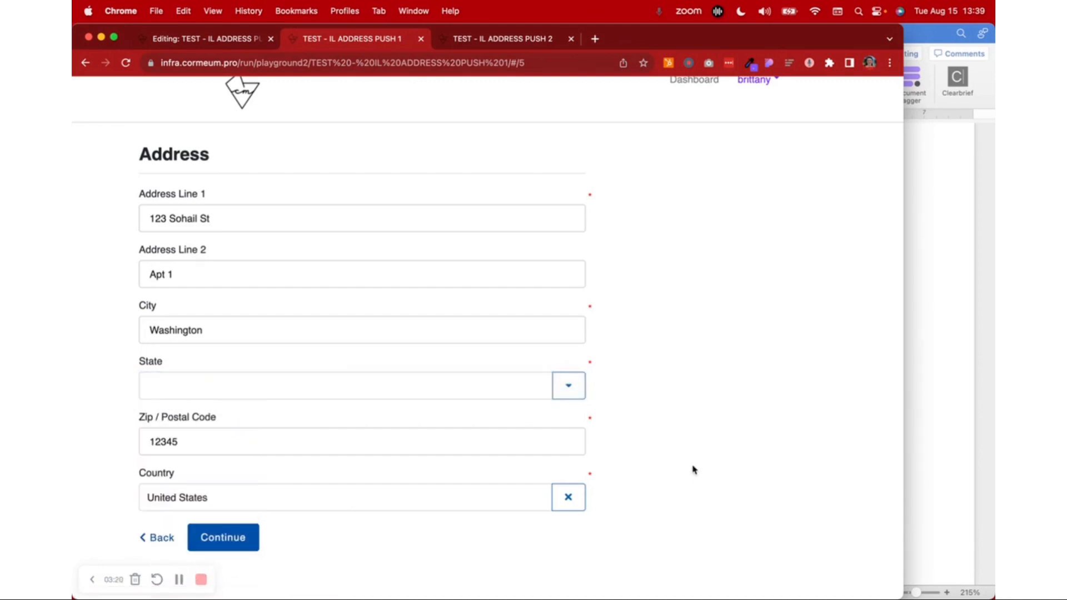
Clear the Country field in the running form and look through its country choices, filtering them by "united"
{"action": "left_click", "coordinate": [576, 502]}
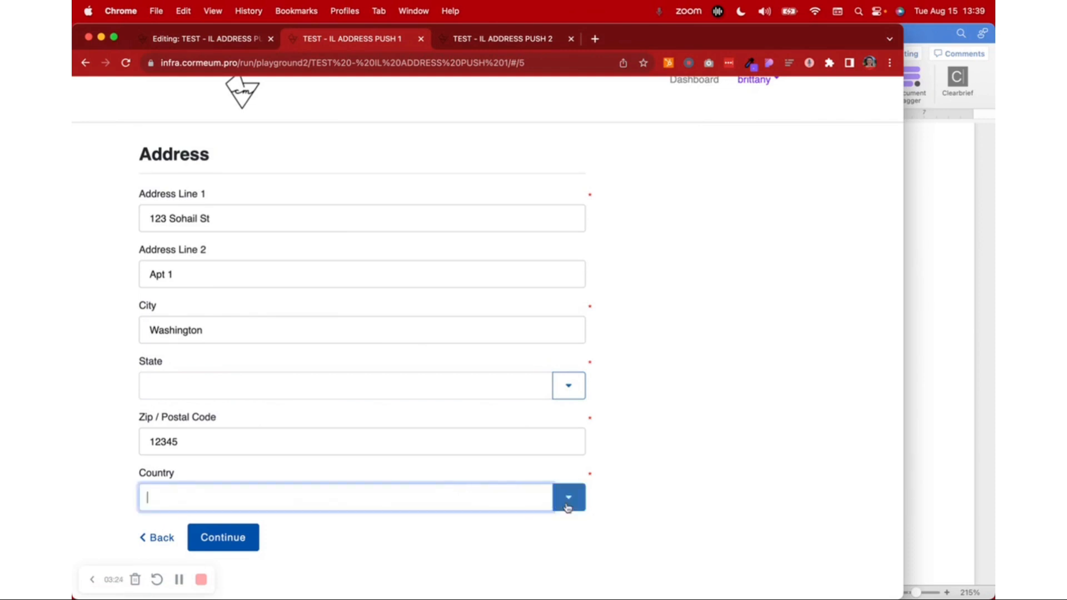
{"action": "left_click", "coordinate": [567, 504]}
{"action": "scroll", "coordinate": [274, 557], "scroll_direction": "down", "scroll_amount": 20}
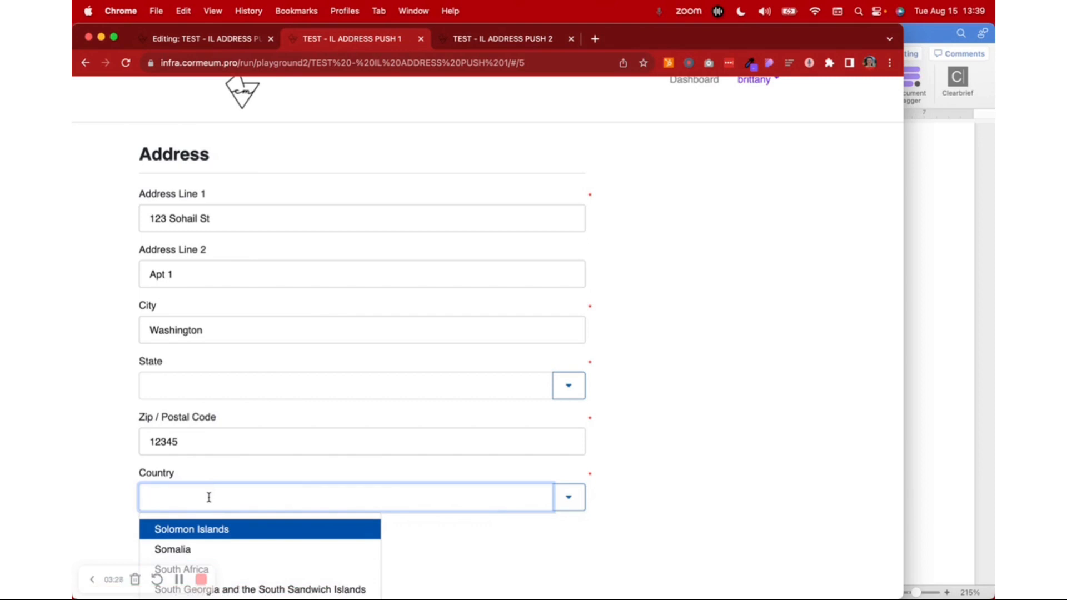
{"action": "type", "text": "uni"}
{"action": "type", "text": "ted"}
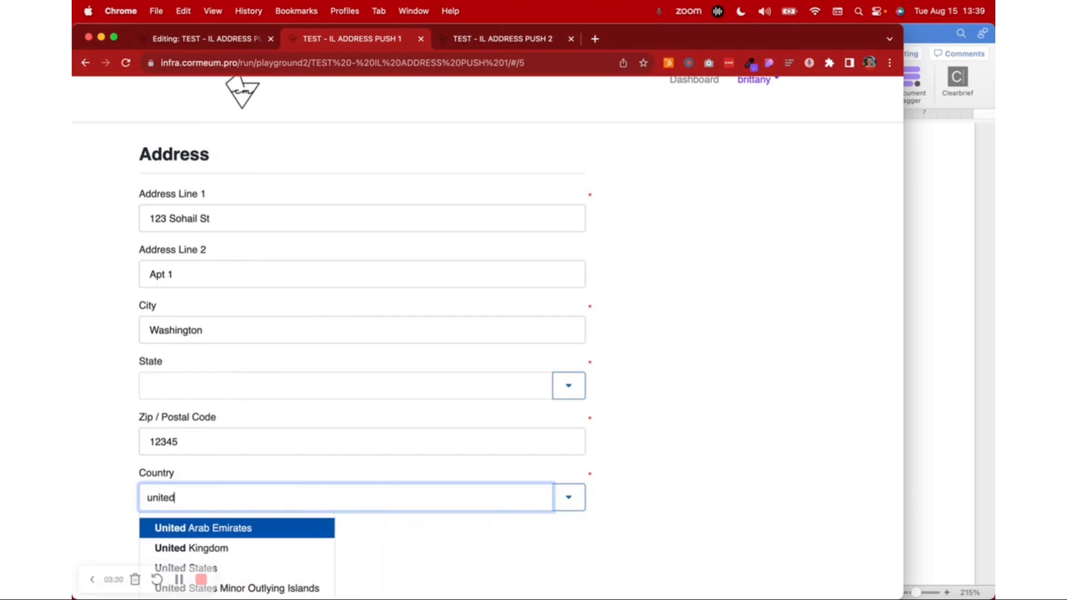
{"action": "scroll", "coordinate": [222, 460], "scroll_direction": "down", "scroll_amount": 1}
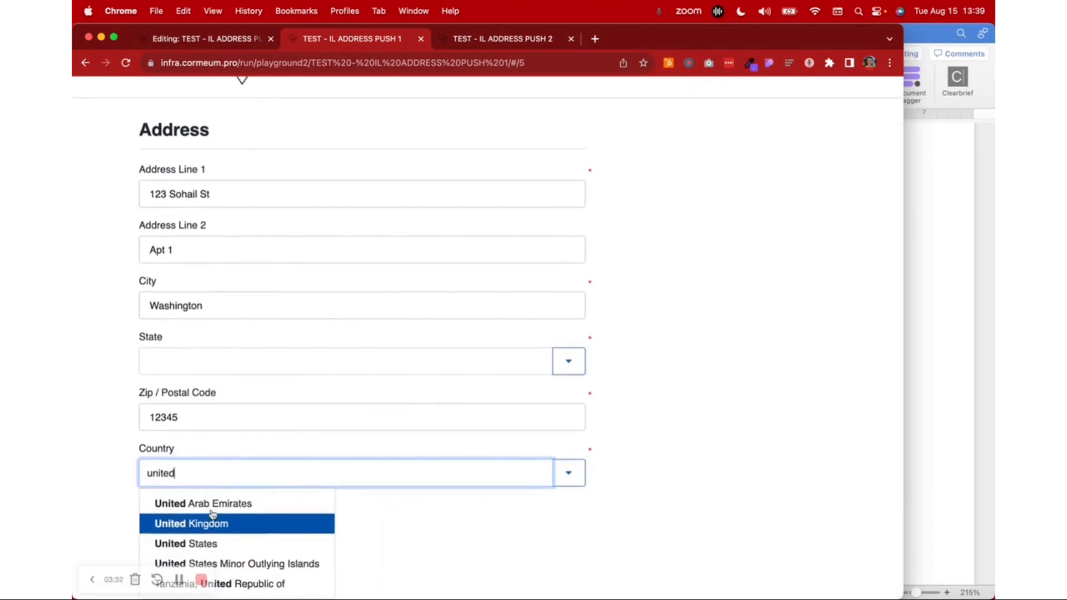
{"action": "double_click", "coordinate": [209, 470]}
{"action": "key", "text": "BackSpace"}
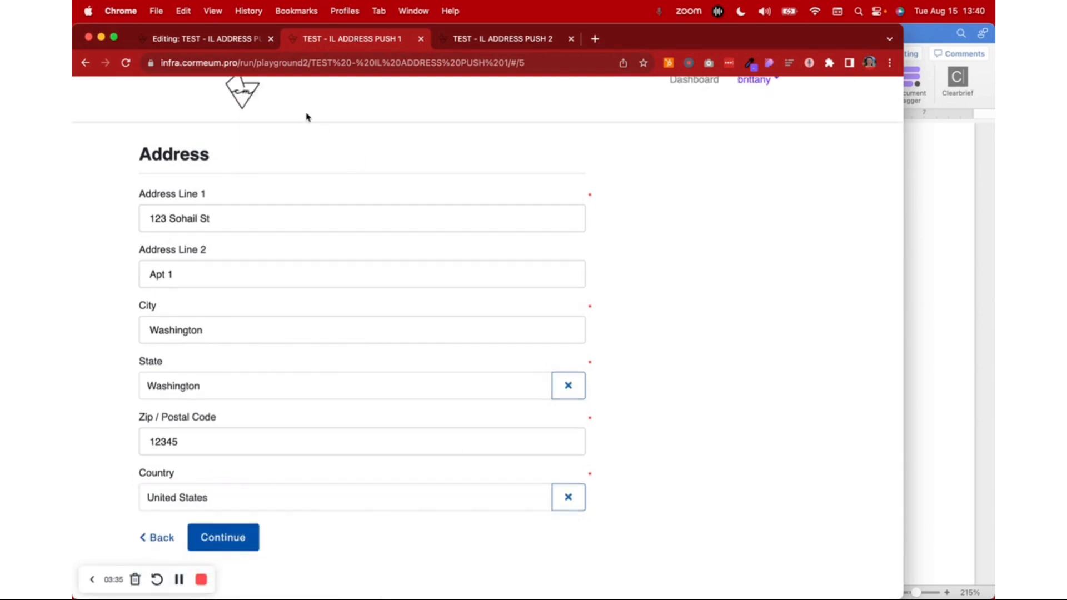
Return to the workflow editor and review the Address_StateWDCShort variable on the IL - District of Columbia -> DC page, and open the address block page
{"action": "left_click", "coordinate": [236, 41]}
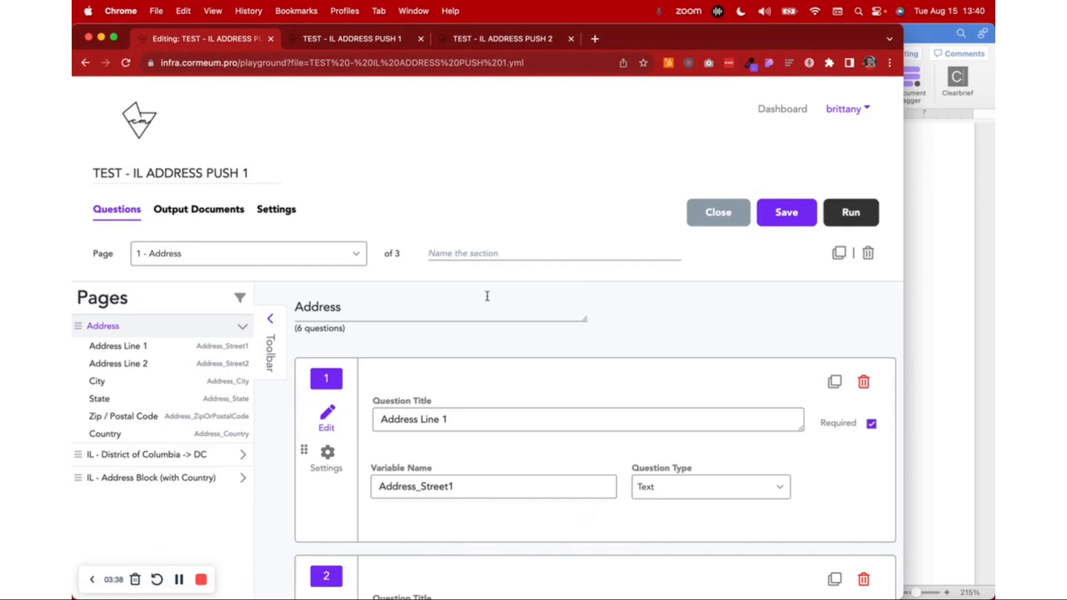
{"action": "scroll", "coordinate": [487, 296], "scroll_direction": "down", "scroll_amount": 3}
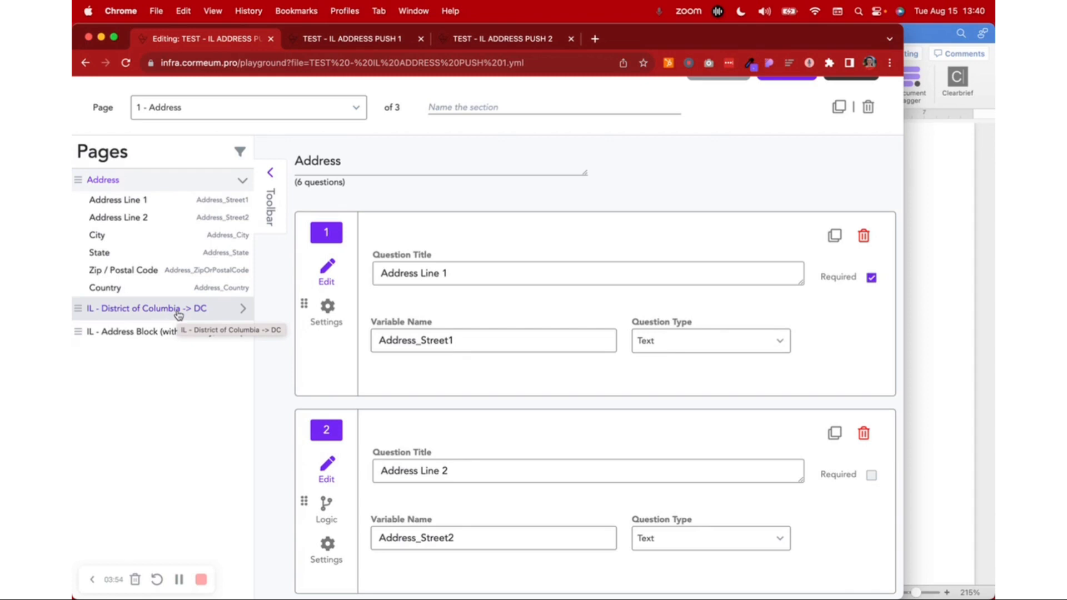
{"action": "left_click", "coordinate": [179, 312]}
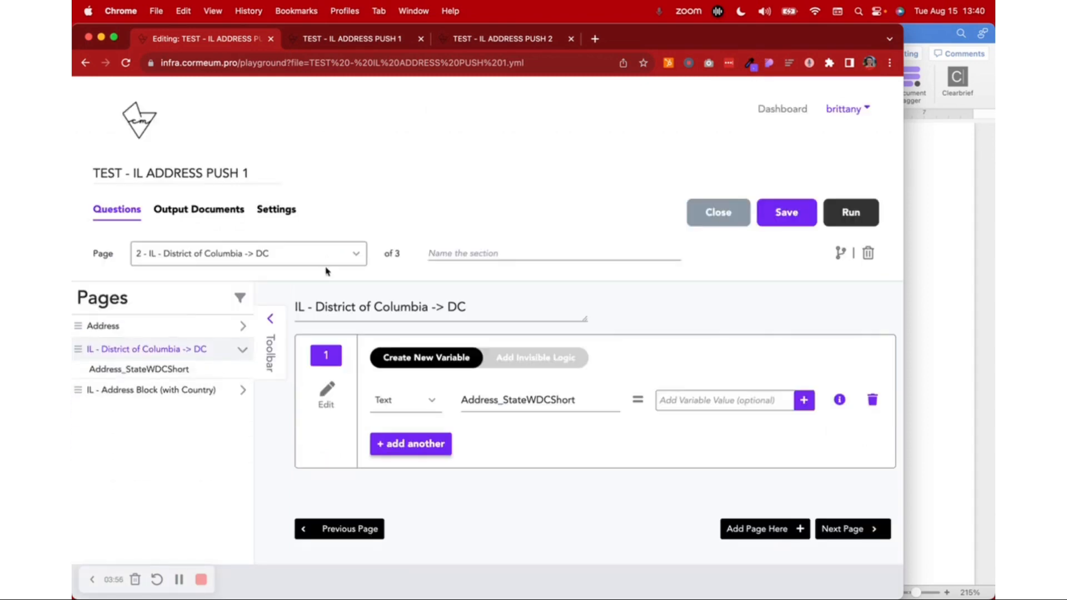
{"action": "double_click", "coordinate": [527, 401]}
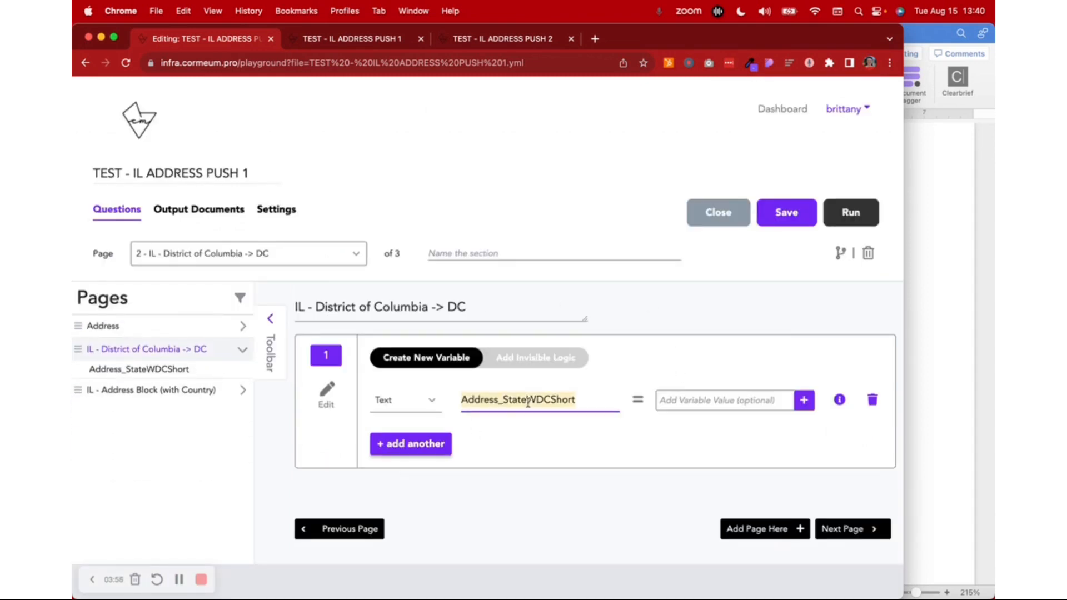
{"action": "left_click", "coordinate": [220, 393]}
{"action": "left_click", "coordinate": [220, 393]}
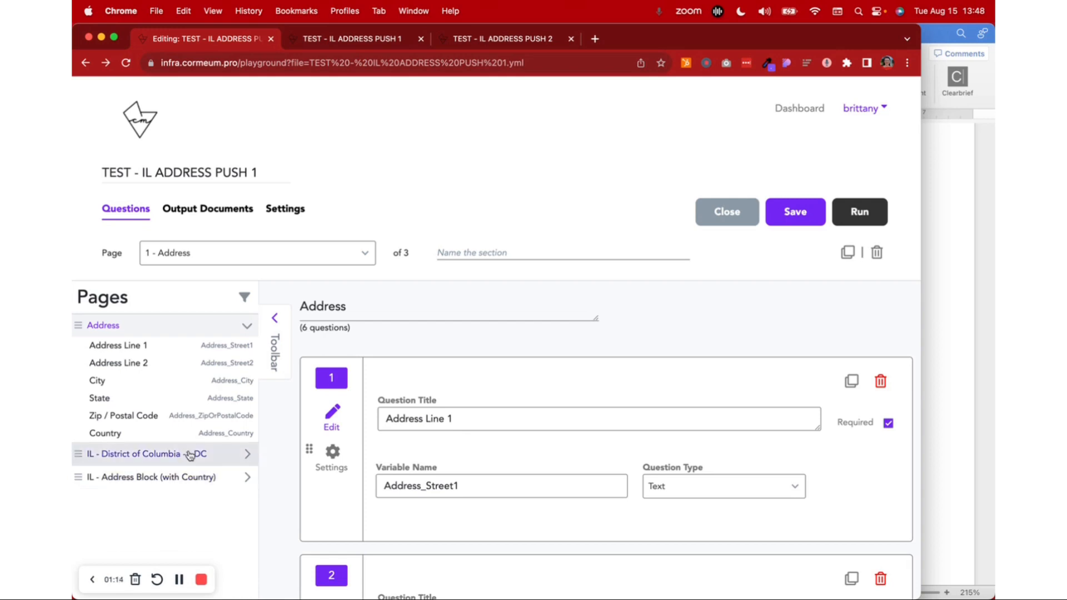
Open the IL - District of Columbia -> DC page and examine its variable and the IF condition in its invisible logic
{"action": "left_click", "coordinate": [207, 457]}
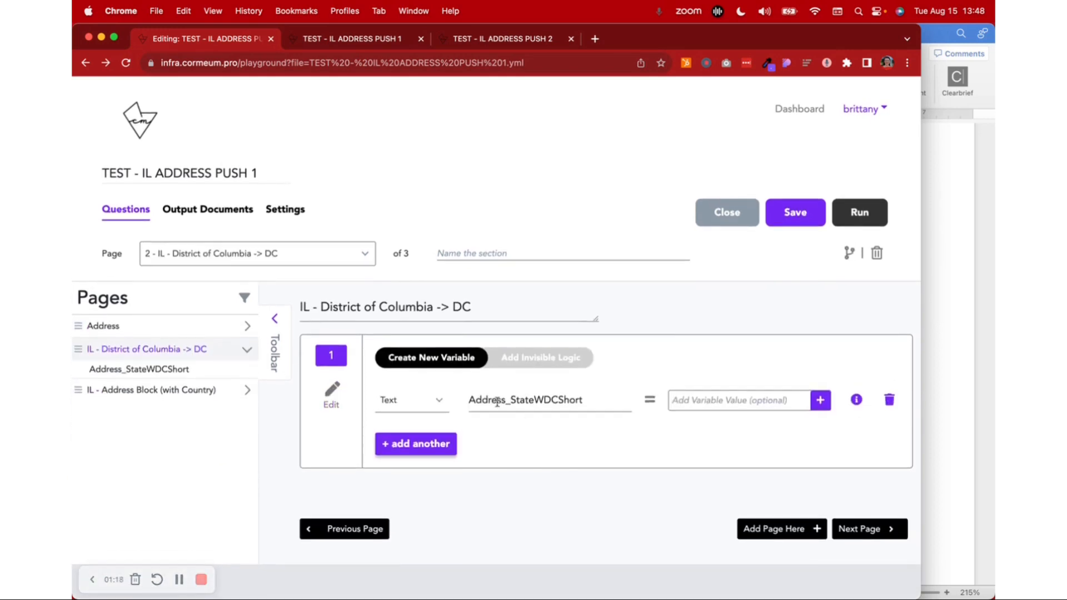
{"action": "left_click_drag", "start_coordinate": [470, 399], "coordinate": [602, 400]}
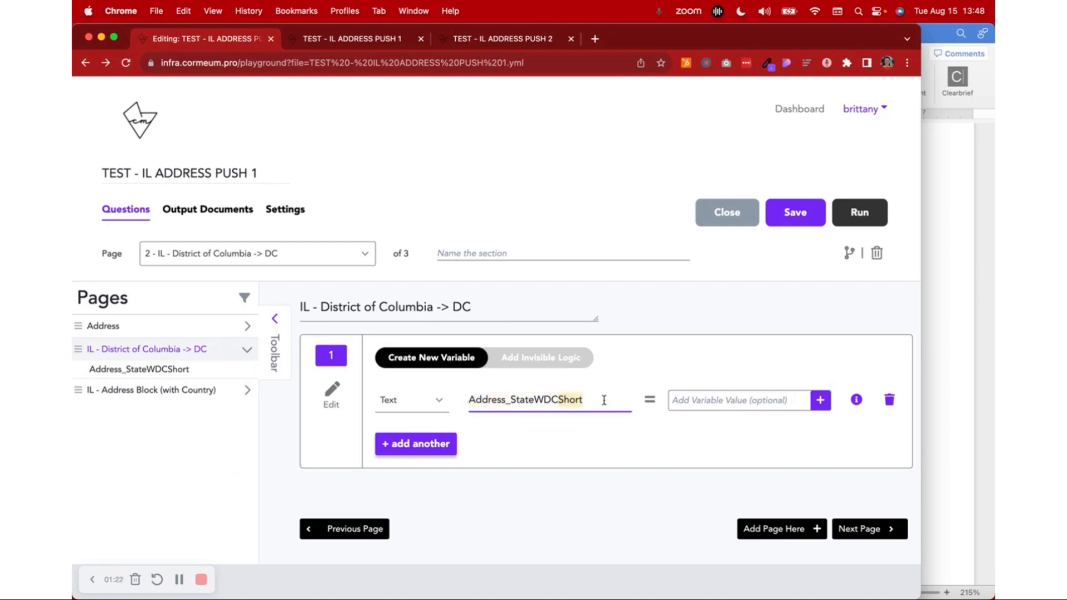
{"action": "left_click", "coordinate": [540, 364]}
{"action": "scroll", "coordinate": [545, 370], "scroll_direction": "down", "scroll_amount": 5}
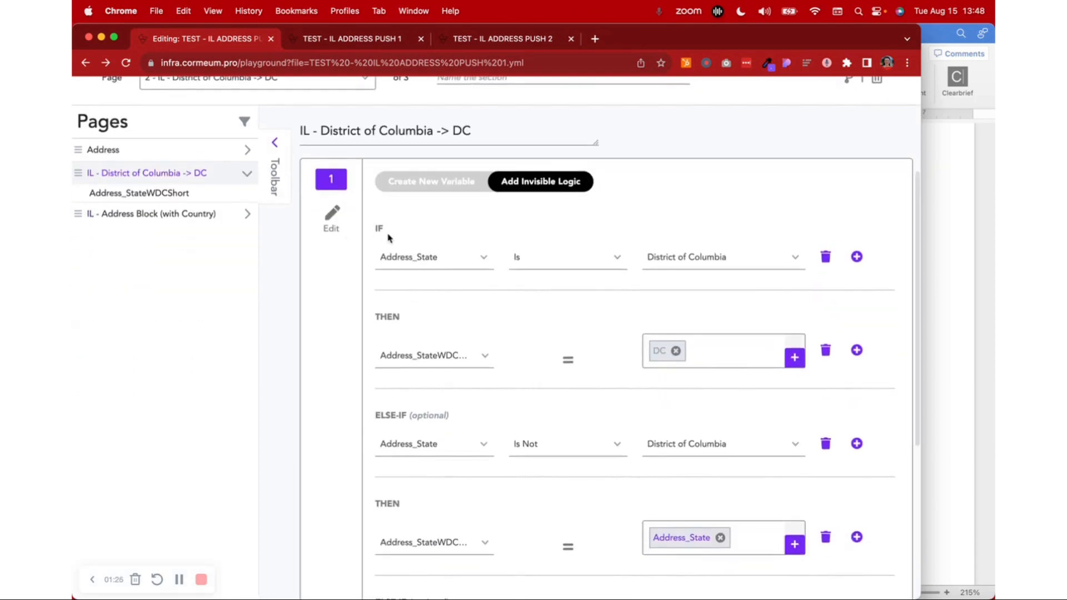
{"action": "left_click", "coordinate": [248, 152]}
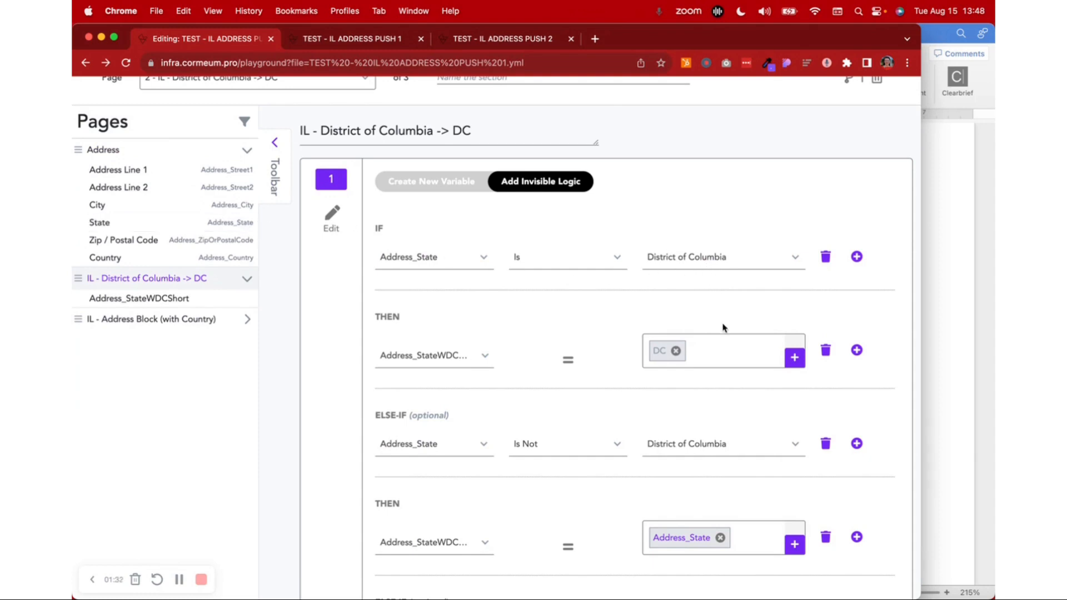
{"action": "scroll", "coordinate": [433, 323], "scroll_direction": "down", "scroll_amount": 3}
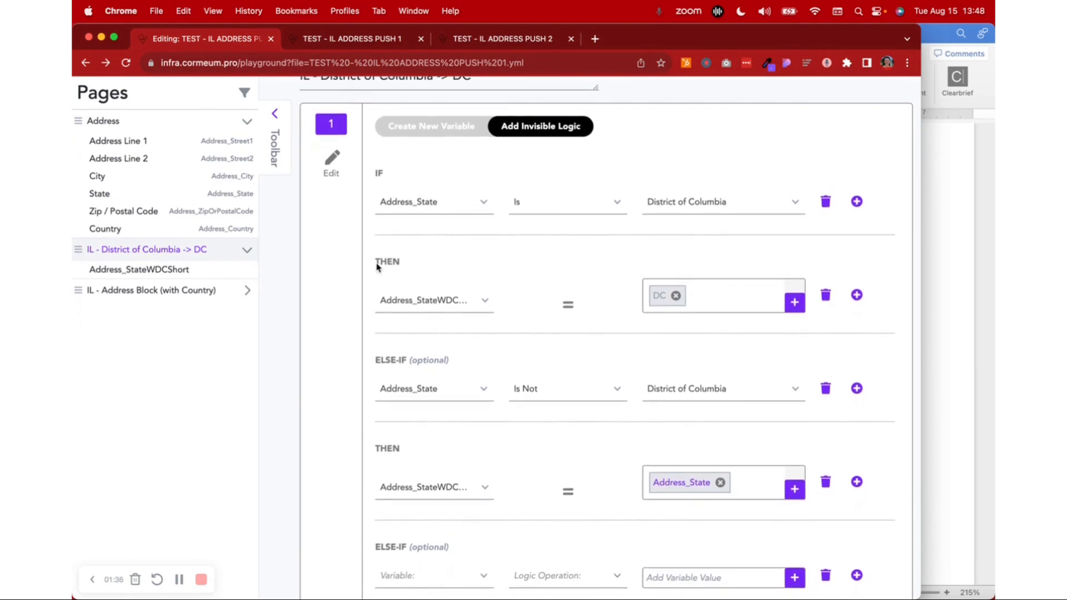
Check the variable in the first THEN assignment, try entering DC as its text value, and discard the entry
{"action": "left_click", "coordinate": [409, 305]}
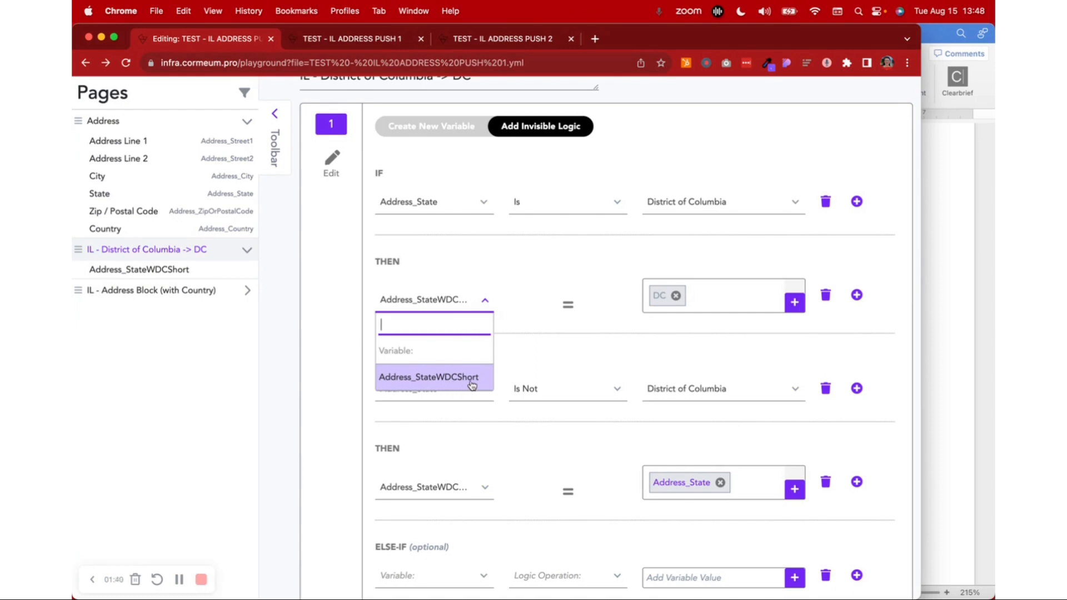
{"action": "left_click", "coordinate": [738, 314]}
{"action": "left_click", "coordinate": [704, 369]}
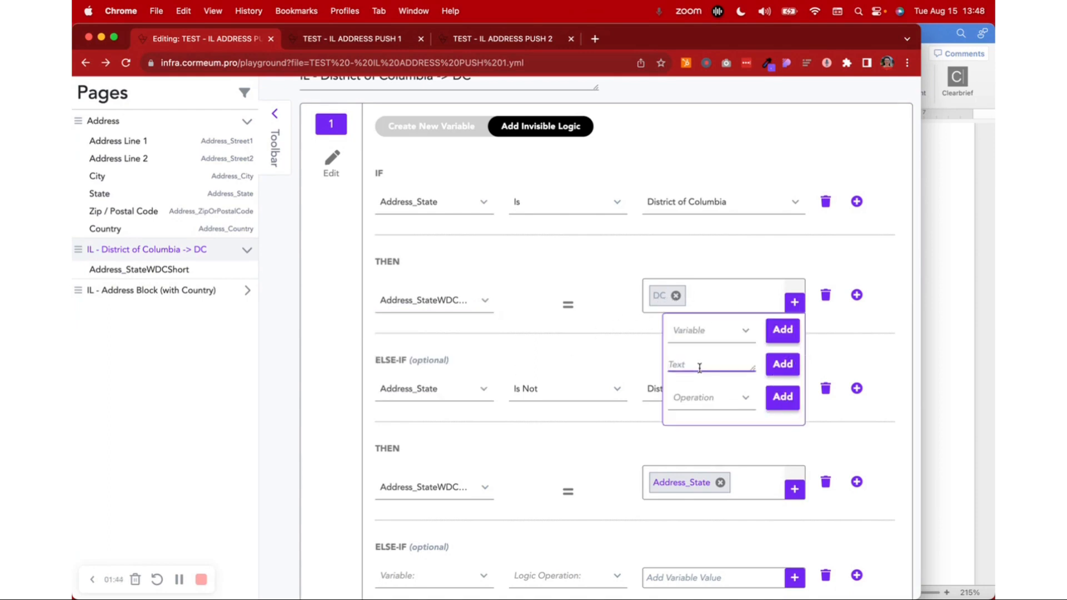
{"action": "type", "text": "DC"}
{"action": "double_click", "coordinate": [717, 365]}
{"action": "key", "text": "BackSpace"}
{"action": "left_click", "coordinate": [875, 270]}
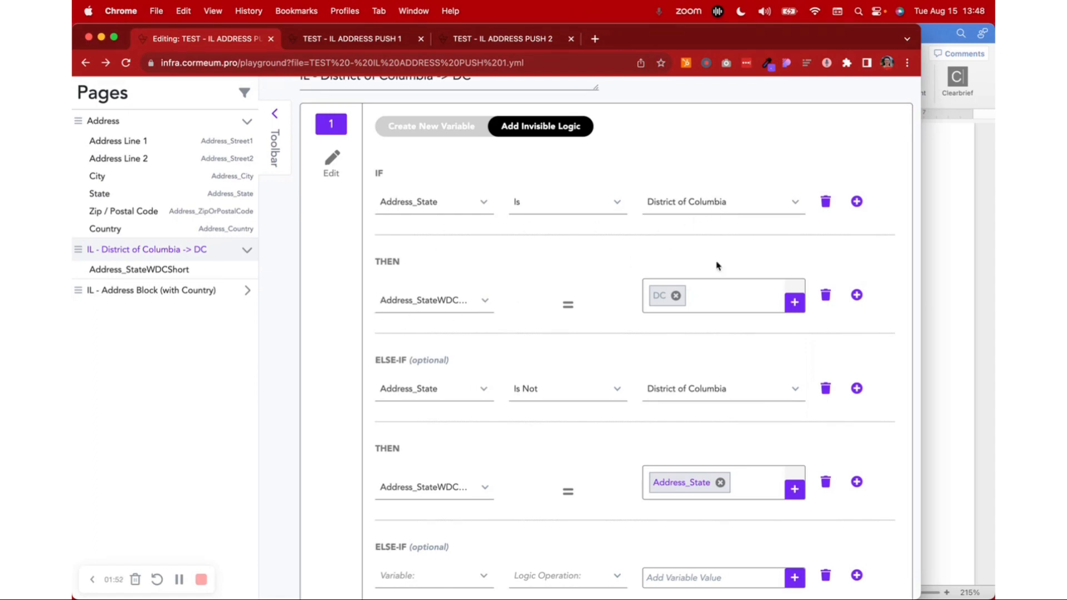
Examine the ELSE-IF branch for states other than District of Columbia, including its target variable and the variables available as its value
{"action": "scroll", "coordinate": [662, 299], "scroll_direction": "down", "scroll_amount": 2}
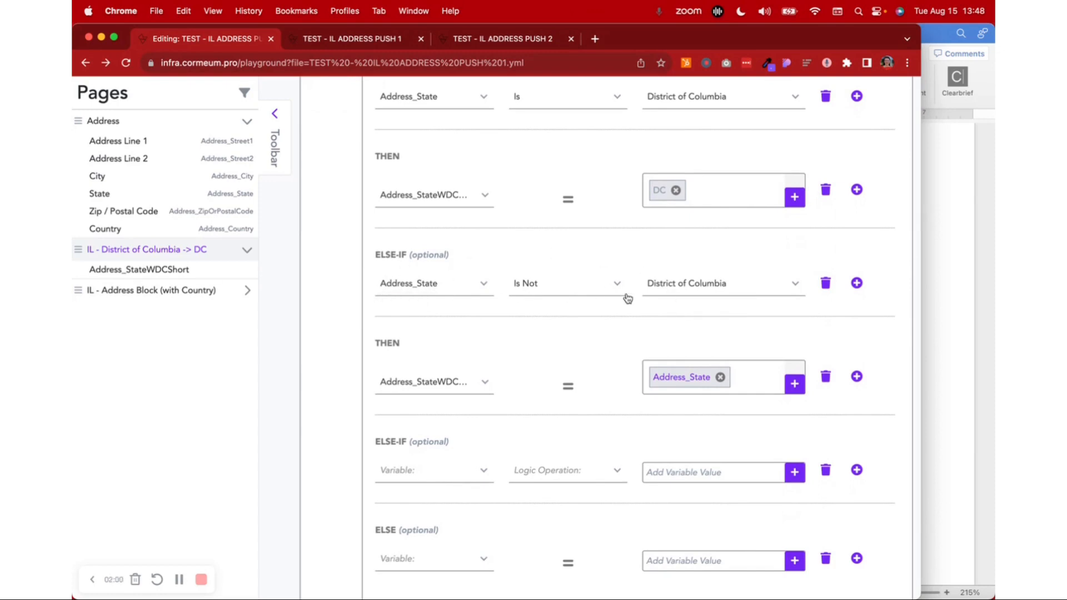
{"action": "scroll", "coordinate": [667, 293], "scroll_direction": "down", "scroll_amount": 2}
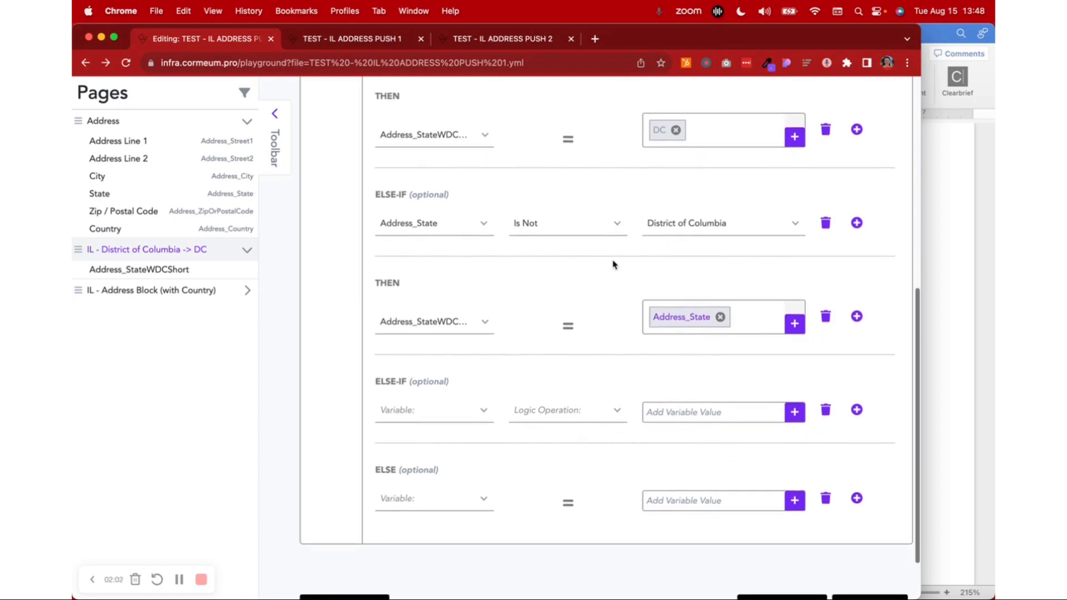
{"action": "left_click", "coordinate": [444, 322]}
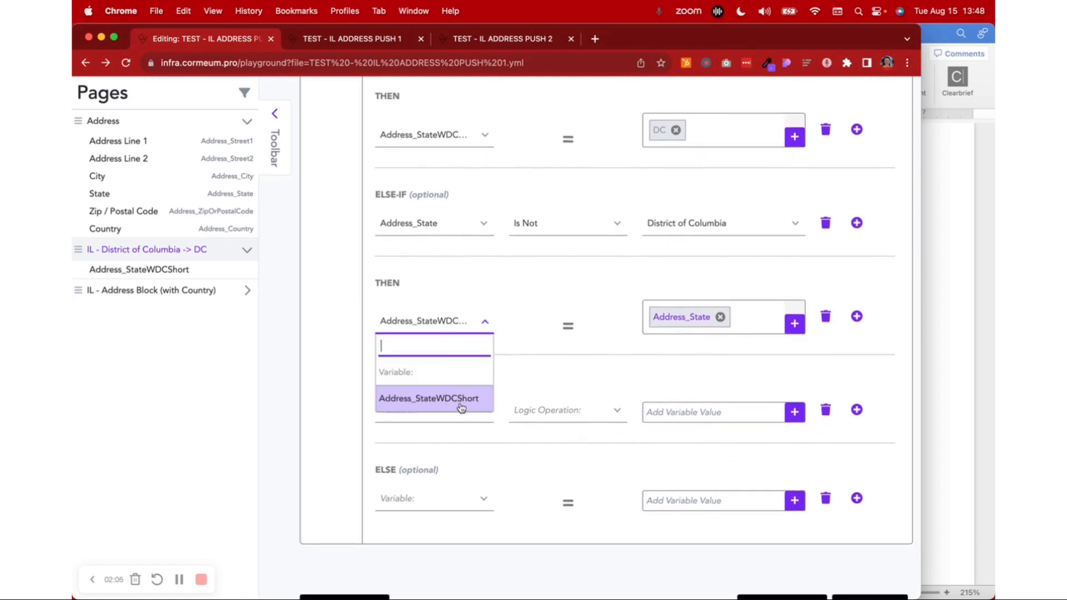
{"action": "left_click", "coordinate": [575, 343]}
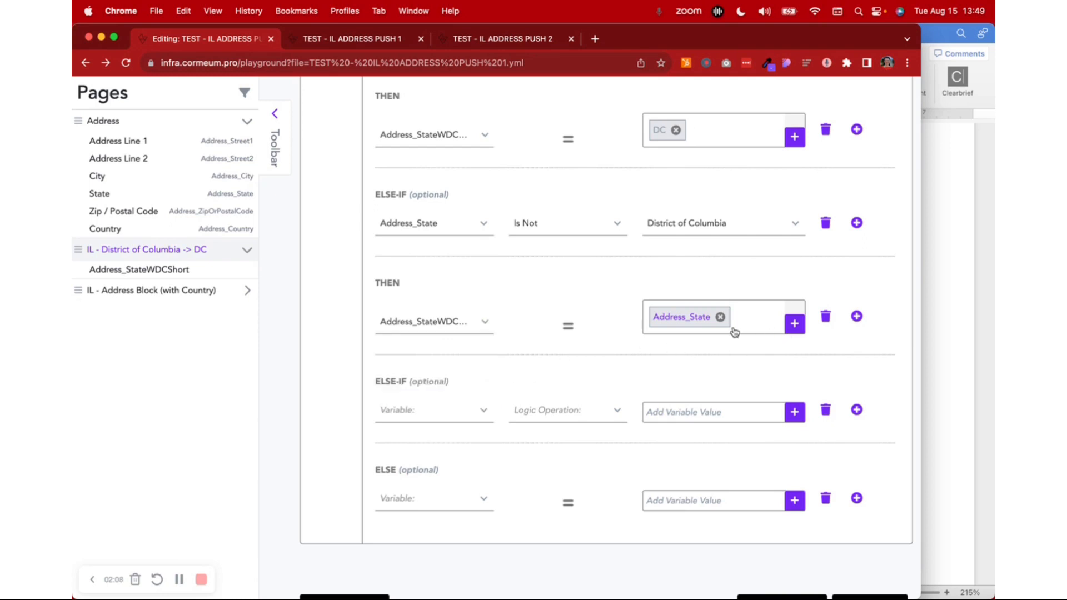
{"action": "scroll", "coordinate": [683, 324], "scroll_direction": "up", "scroll_amount": 4}
{"action": "scroll", "coordinate": [683, 323], "scroll_direction": "up", "scroll_amount": 2}
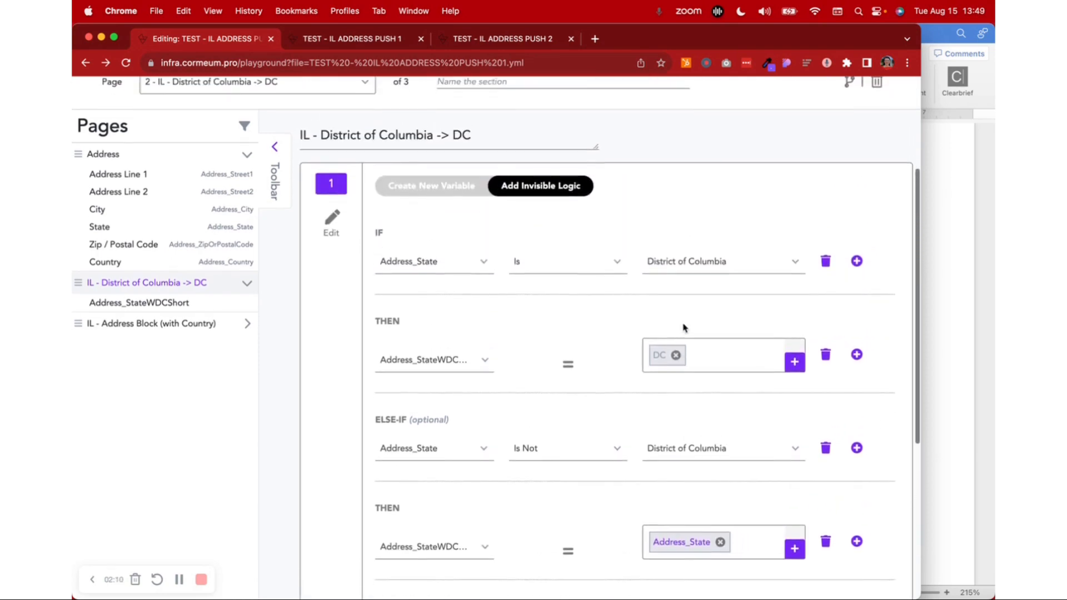
{"action": "scroll", "coordinate": [684, 327], "scroll_direction": "down", "scroll_amount": 4}
{"action": "left_click", "coordinate": [759, 383]}
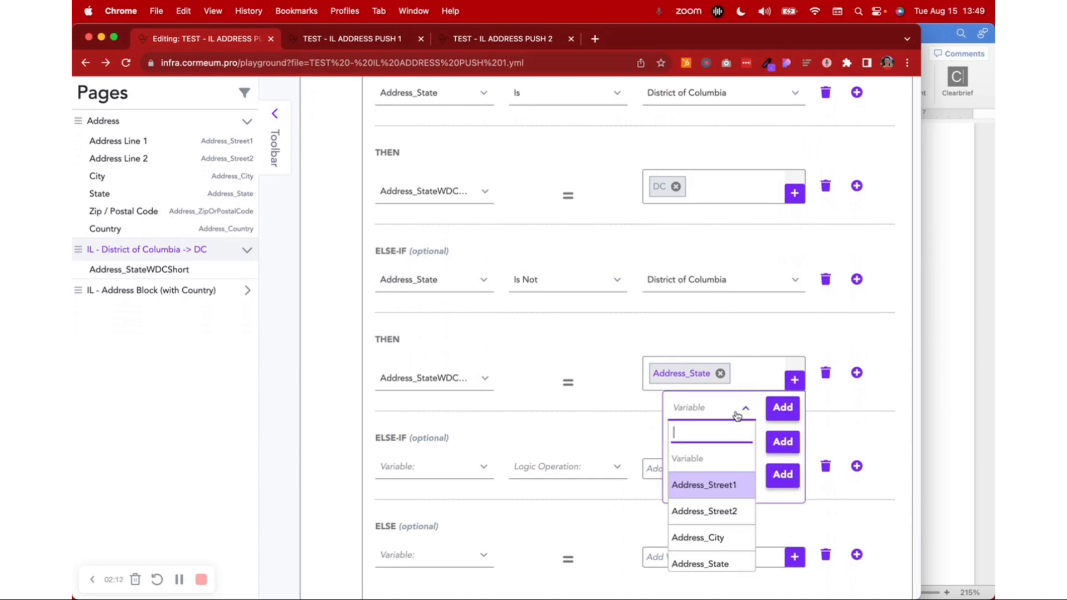
{"action": "scroll", "coordinate": [694, 517], "scroll_direction": "down", "scroll_amount": 2}
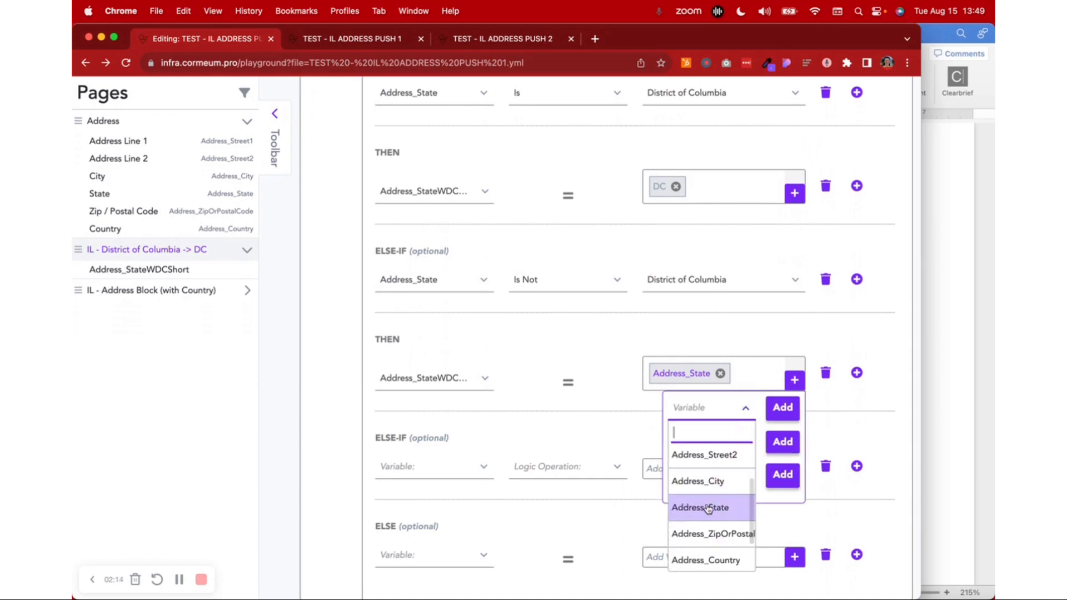
{"action": "left_click", "coordinate": [869, 396]}
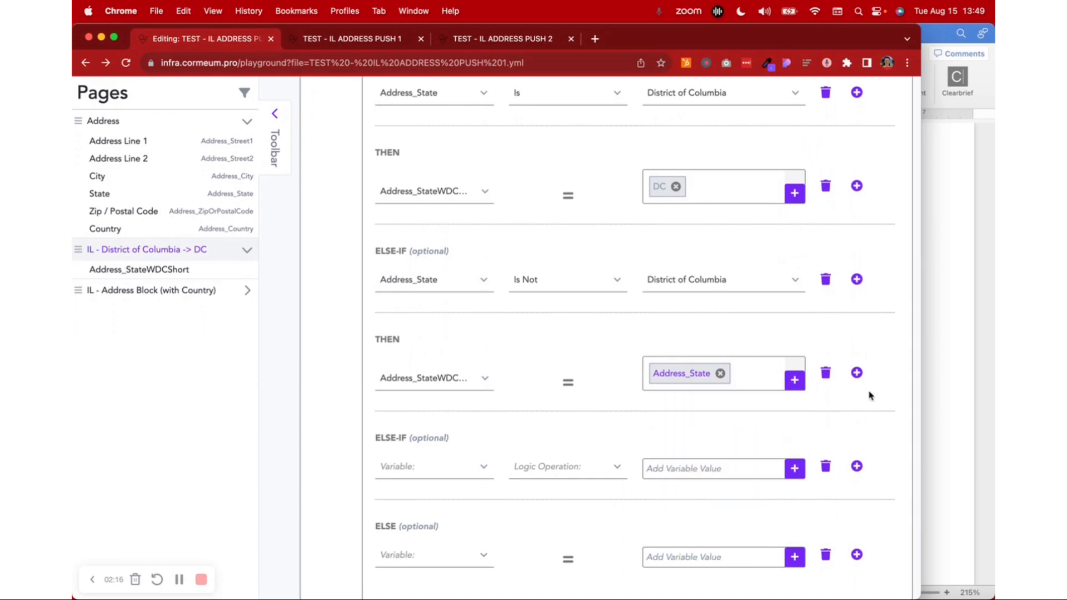
Go back to the page's new-variable definition and highlight the name Address_StateWDCShort
{"action": "scroll", "coordinate": [867, 397], "scroll_direction": "down", "scroll_amount": 3}
{"action": "scroll", "coordinate": [314, 298], "scroll_direction": "up", "scroll_amount": 10}
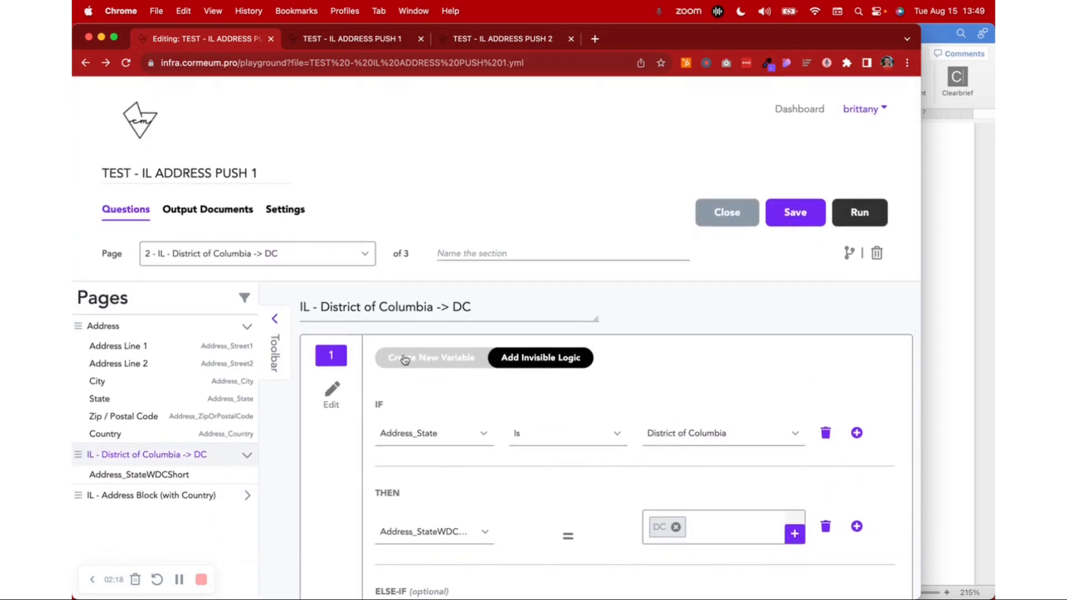
{"action": "left_click", "coordinate": [405, 359]}
{"action": "left_click", "coordinate": [583, 399]}
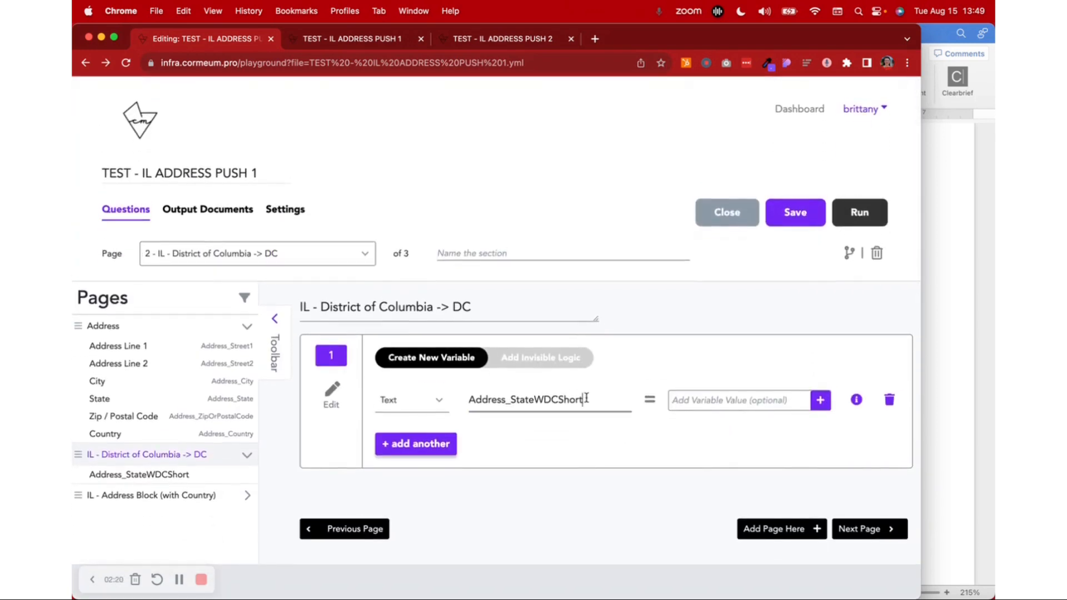
{"action": "double_click", "coordinate": [587, 397]}
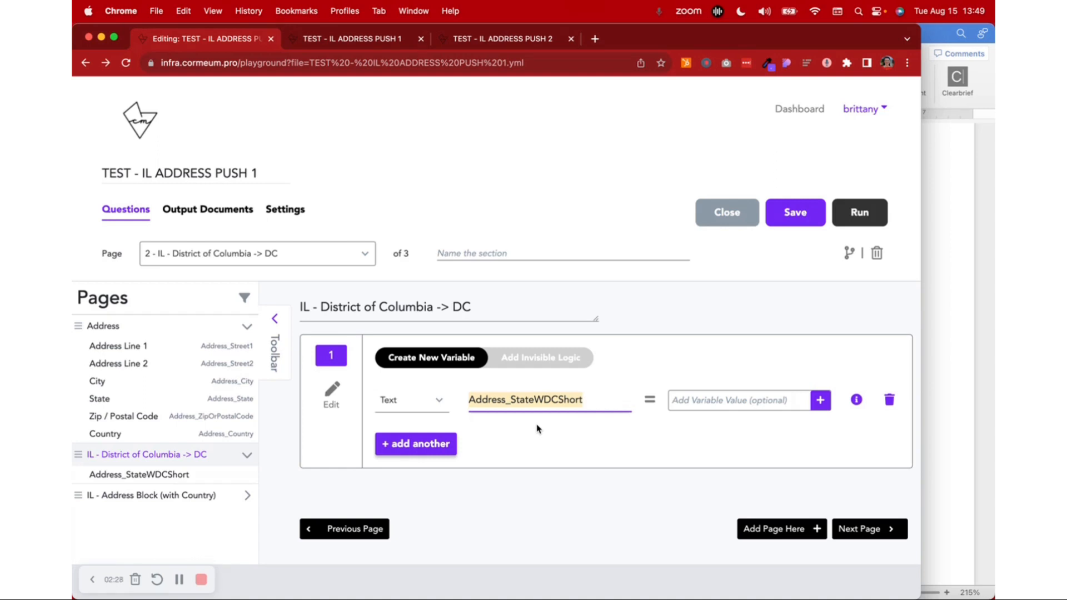
Examine the variable and invisible logic of the IL - Address Block (with Country) page, and check Address Line 2 in the running form
{"action": "left_click", "coordinate": [217, 495]}
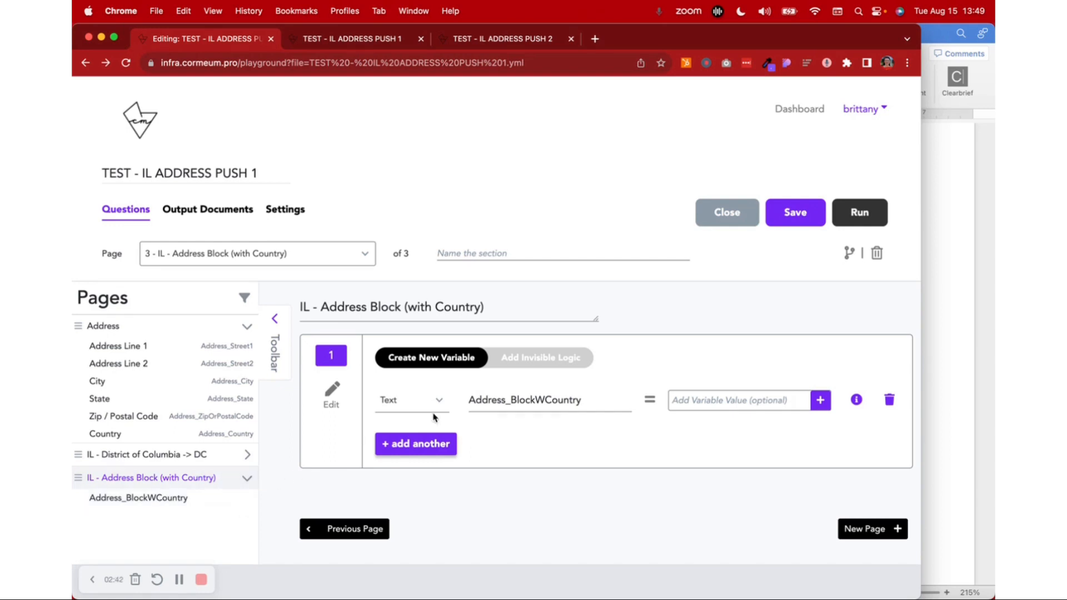
{"action": "double_click", "coordinate": [525, 400]}
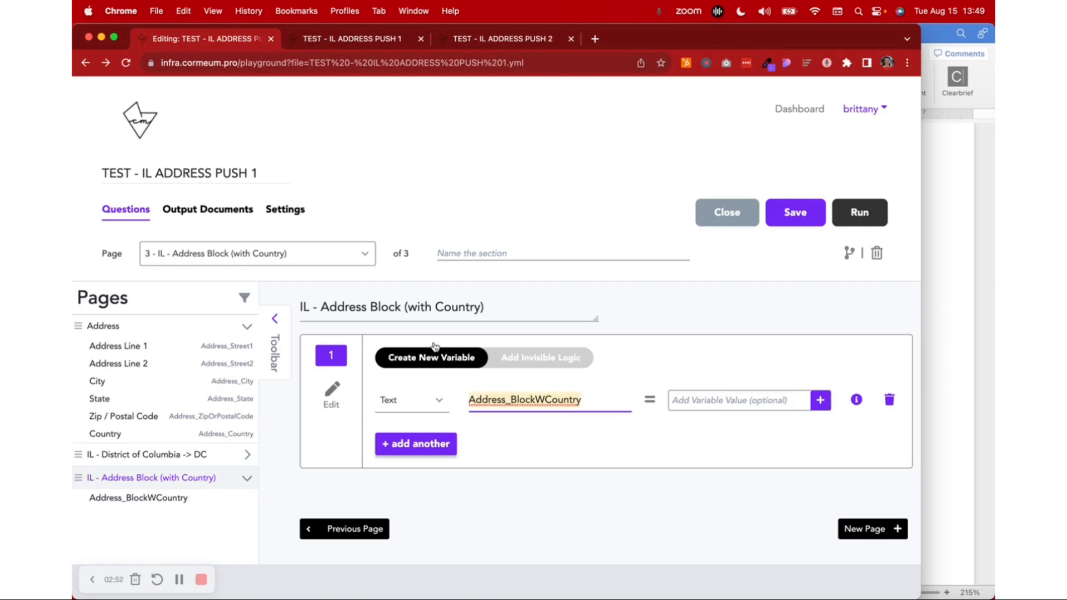
{"action": "left_click", "coordinate": [546, 364]}
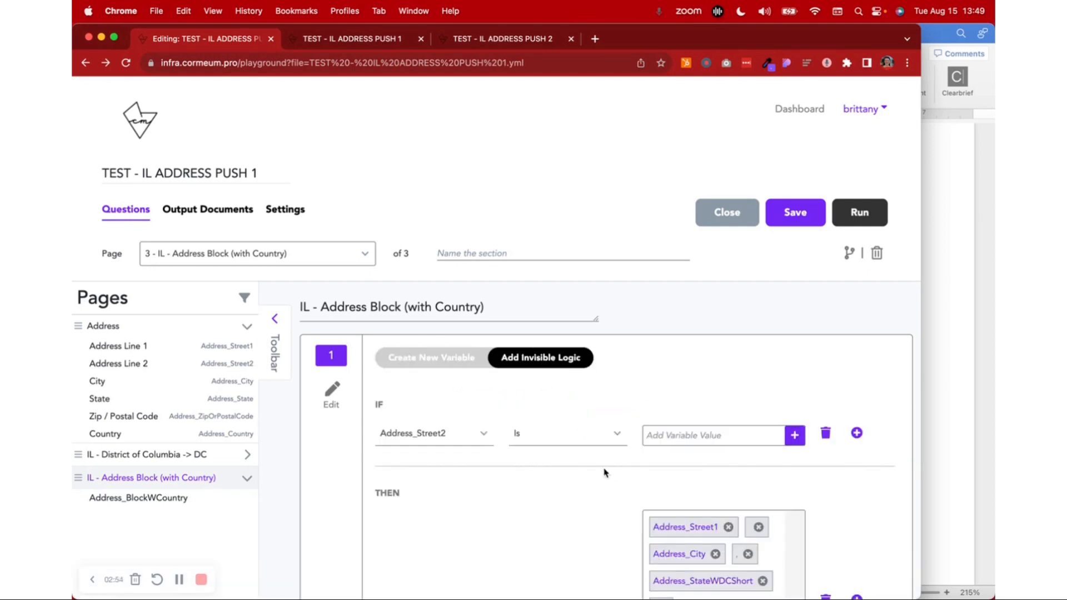
{"action": "scroll", "coordinate": [601, 472], "scroll_direction": "down", "scroll_amount": 5}
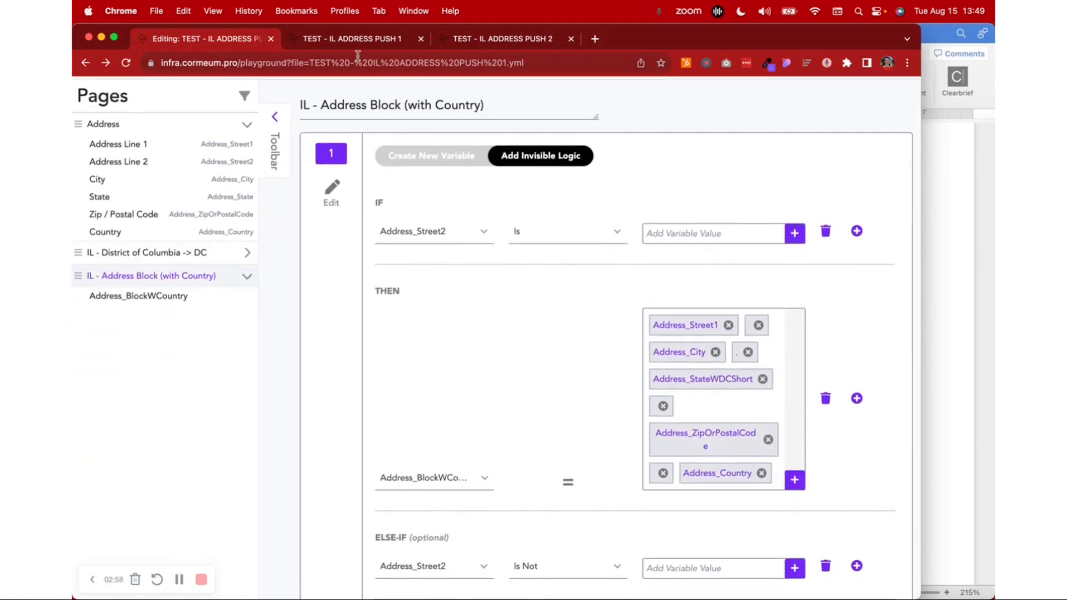
{"action": "left_click", "coordinate": [344, 38]}
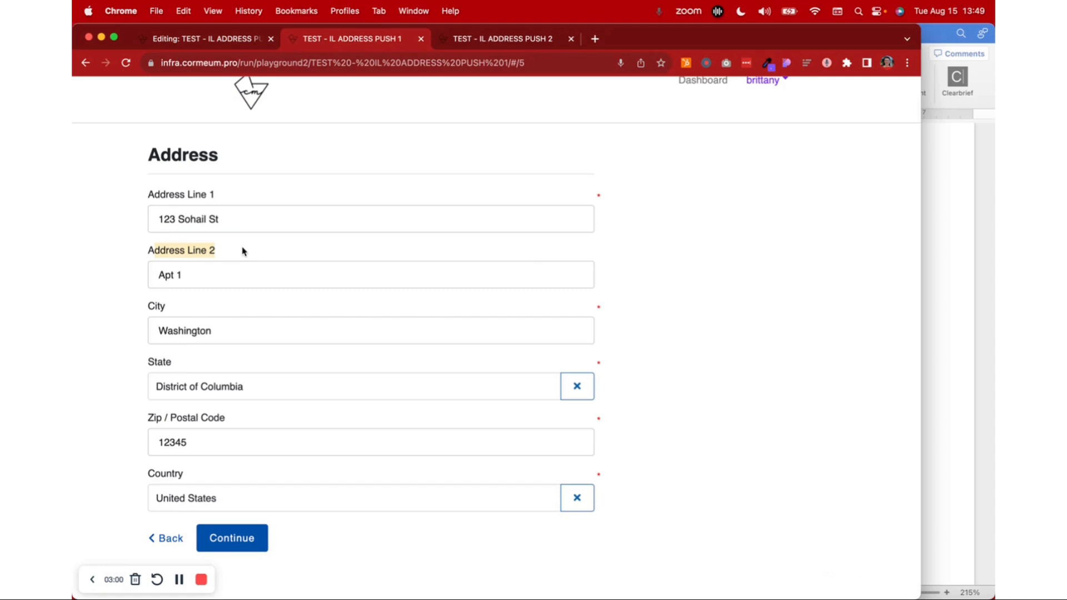
{"action": "left_click", "coordinate": [192, 276]}
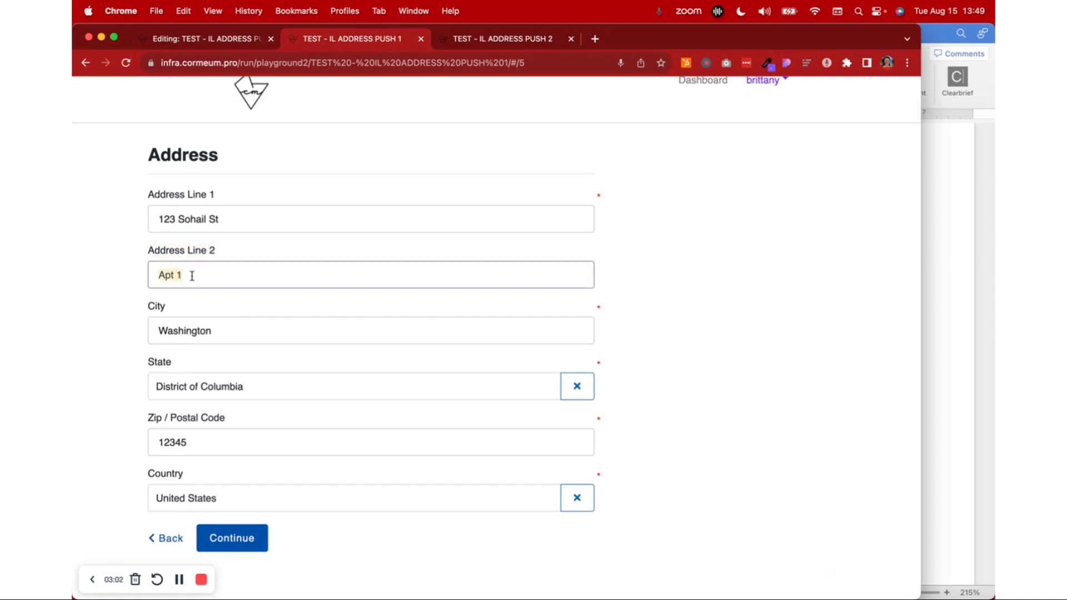
Examine the IF branch for an empty Address_Street2, including its target variable and combined value, and compare it with the running form
{"action": "left_click", "coordinate": [224, 44]}
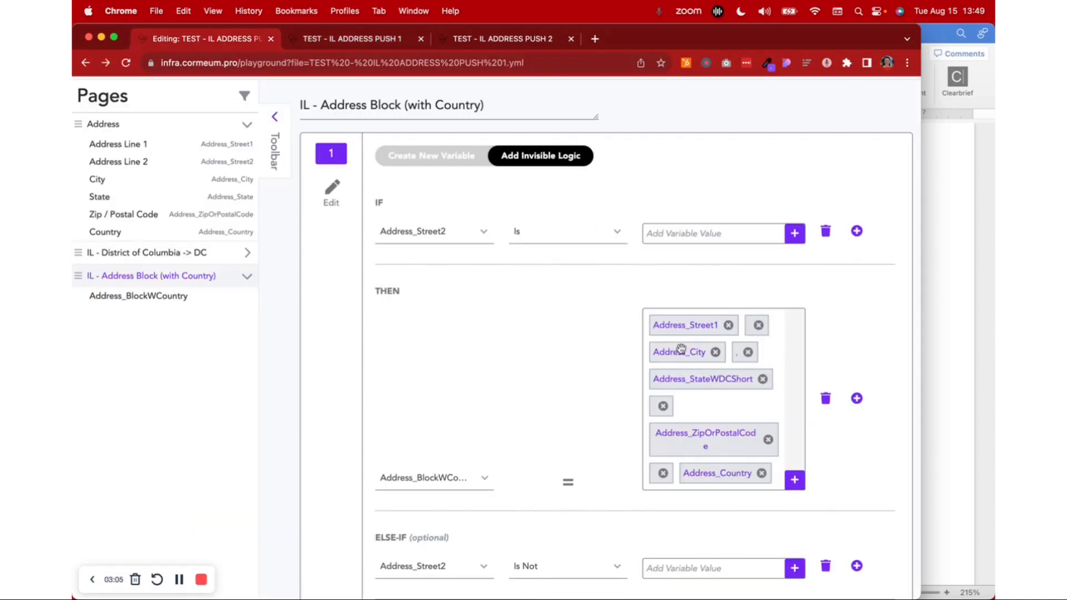
{"action": "scroll", "coordinate": [726, 232], "scroll_direction": "down", "scroll_amount": 3}
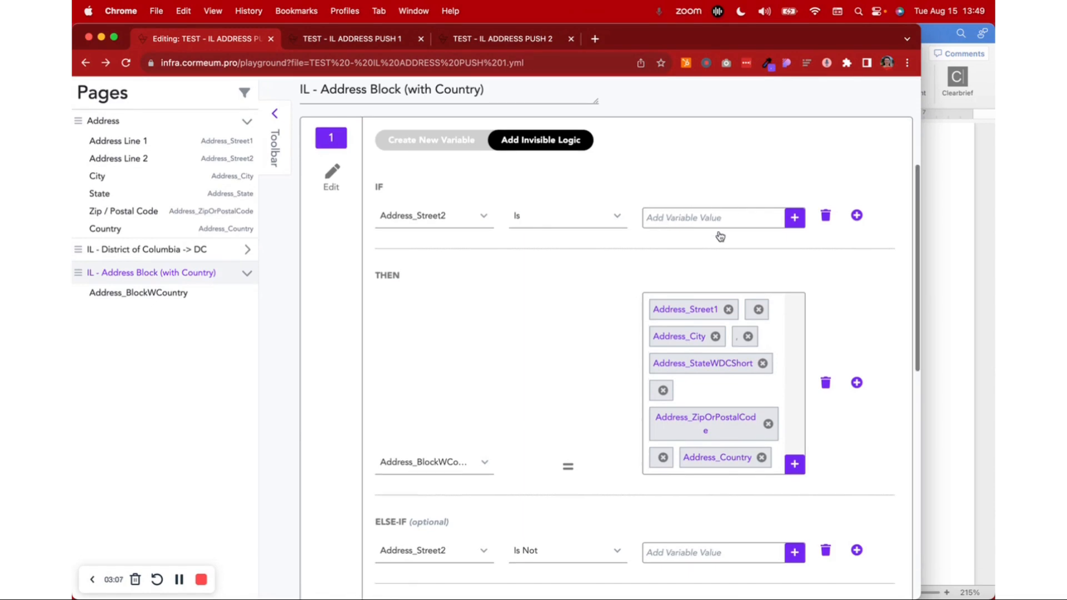
{"action": "left_click", "coordinate": [440, 393]}
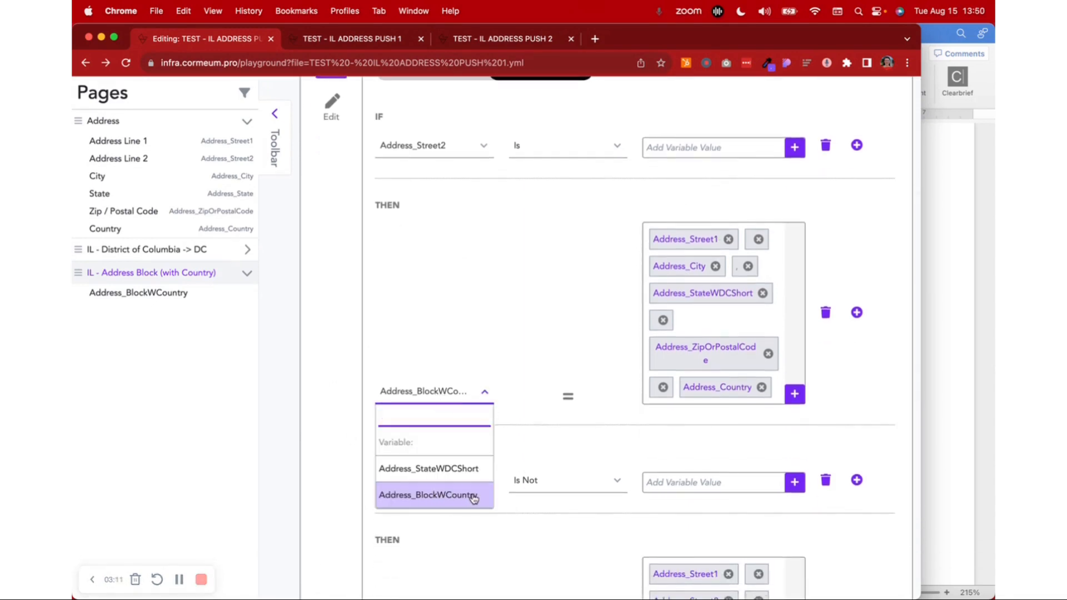
{"action": "left_click", "coordinate": [615, 323]}
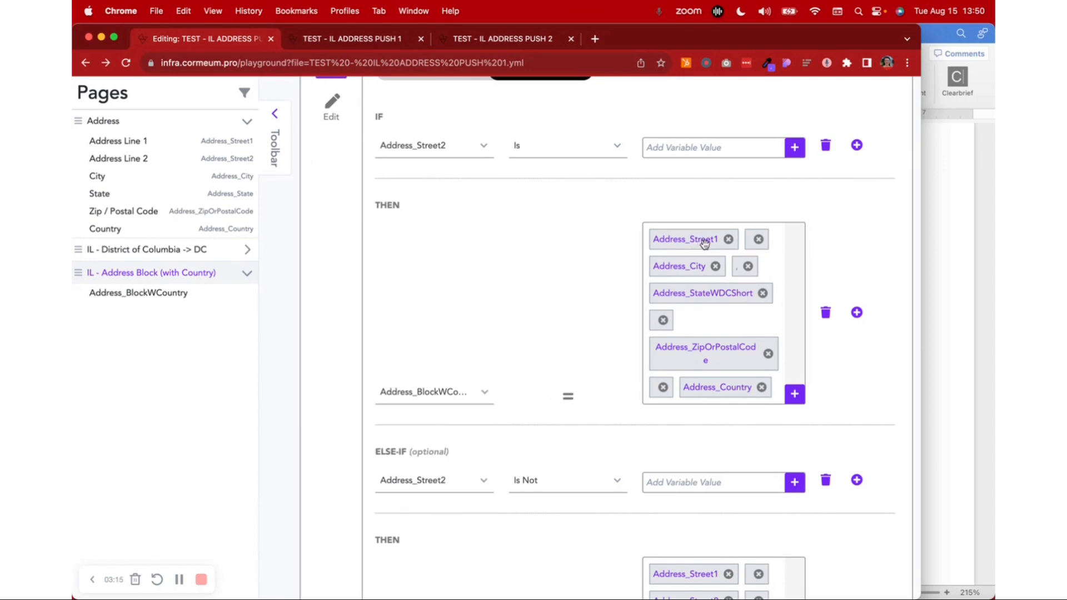
{"action": "left_click", "coordinate": [317, 44]}
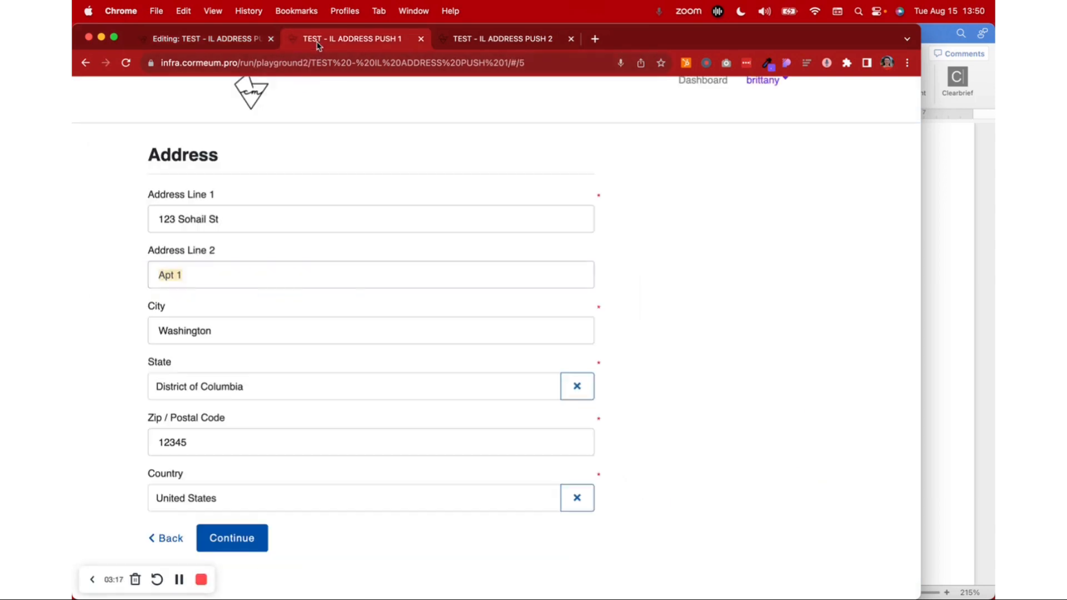
{"action": "left_click", "coordinate": [203, 38]}
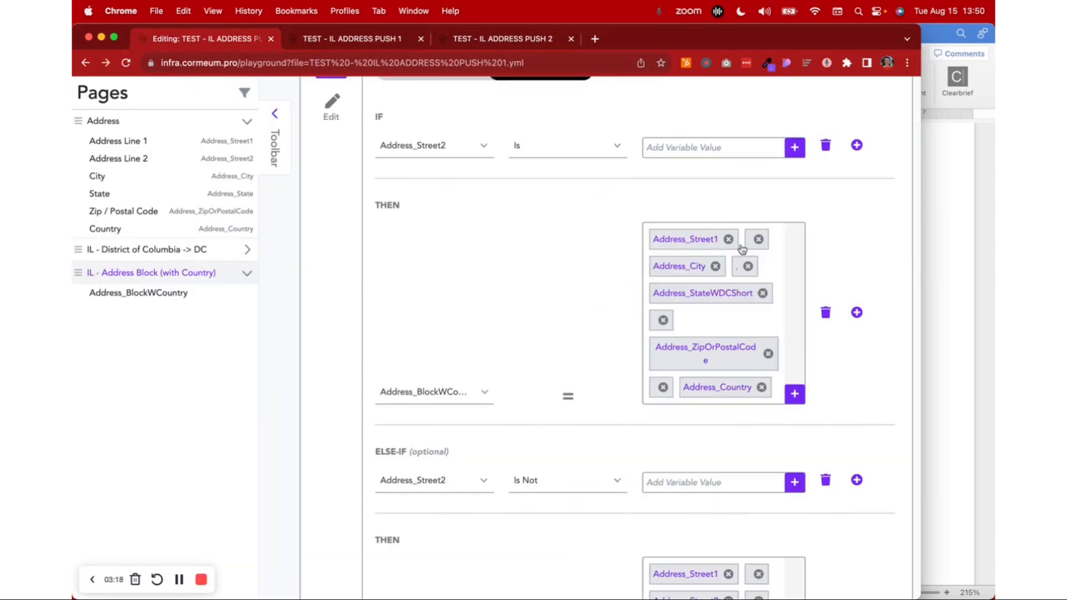
Try adding a line break as a text piece at the end of the first THEN value, and discard it
{"action": "left_click", "coordinate": [794, 394]}
{"action": "left_click", "coordinate": [713, 454]}
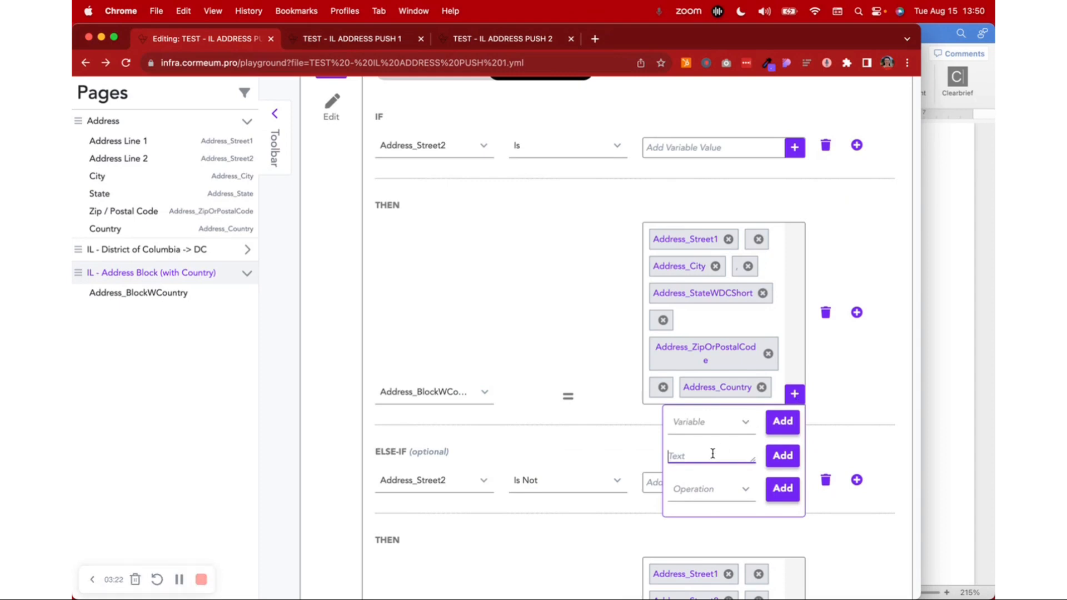
{"action": "key", "text": "Return"}
{"action": "key", "text": "BackSpace"}
{"action": "key", "text": "Return"}
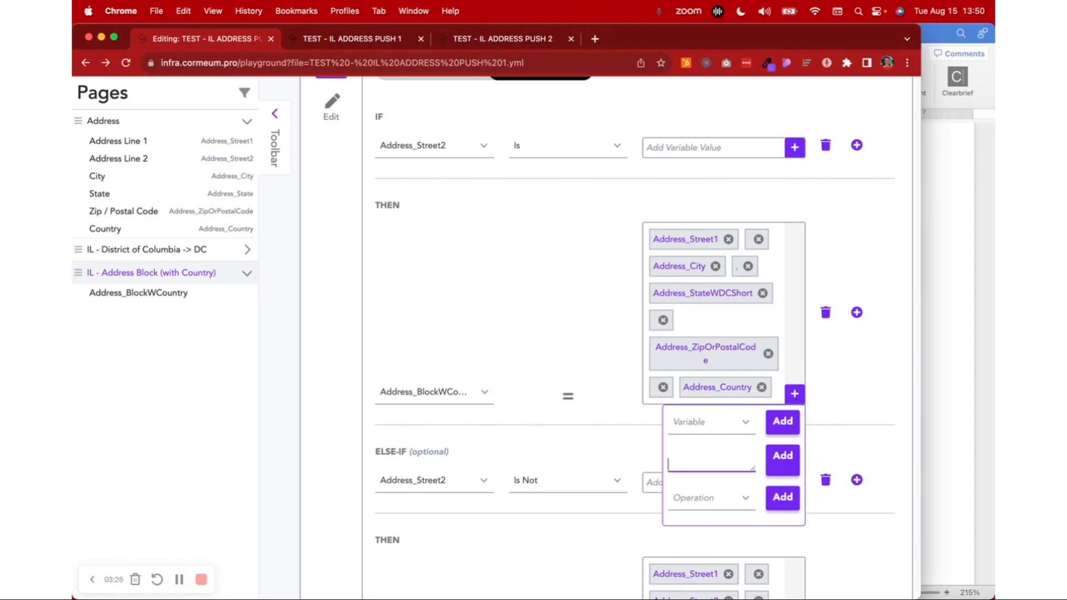
{"action": "left_click", "coordinate": [786, 454]}
{"action": "left_click", "coordinate": [663, 414]}
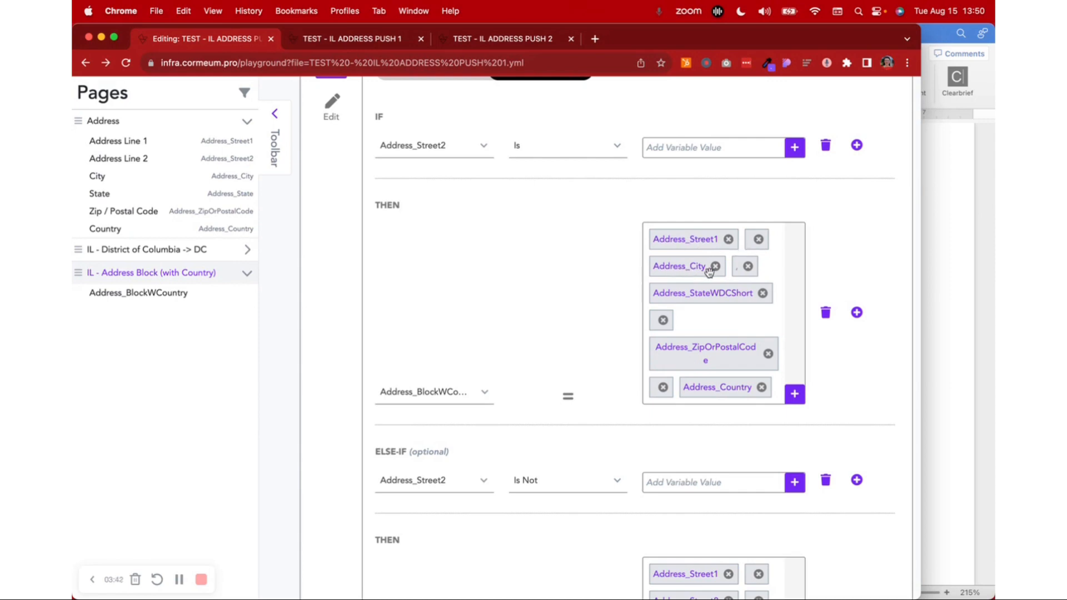
Compare the THEN value's pieces with the first workflow's form, and highlight the state abbreviation in the second workflow's full address
{"action": "left_click", "coordinate": [309, 40]}
{"action": "left_click", "coordinate": [206, 42]}
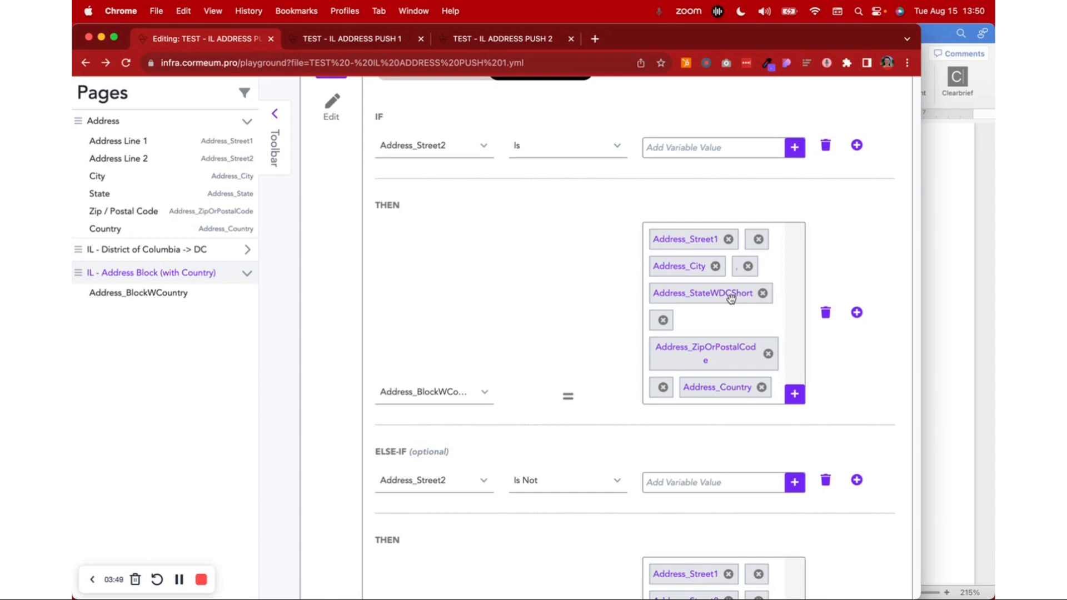
{"action": "scroll", "coordinate": [735, 300], "scroll_direction": "up", "scroll_amount": 1}
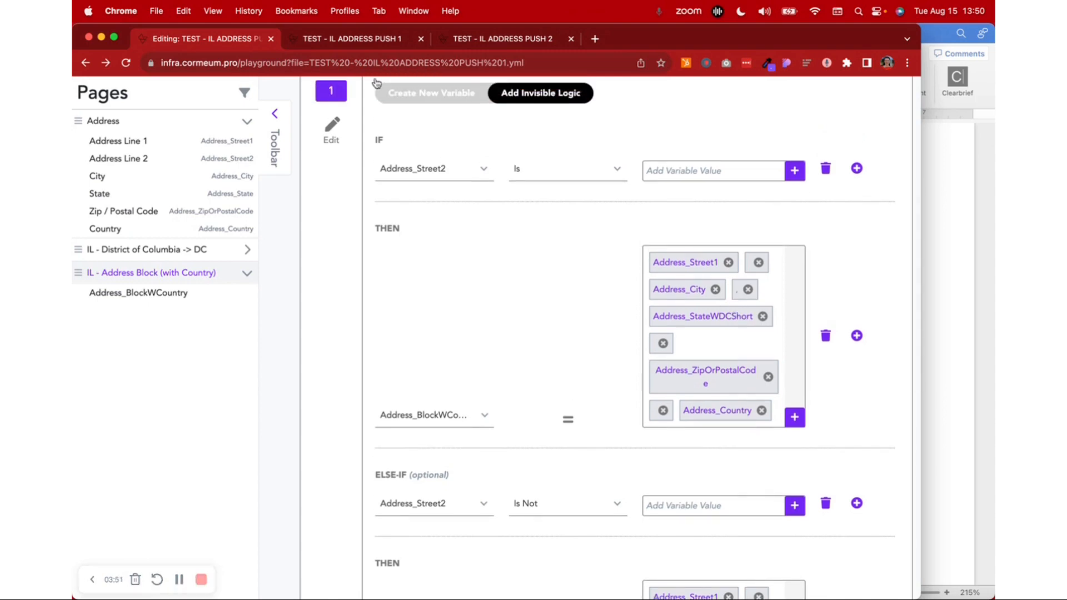
{"action": "left_click", "coordinate": [432, 41]}
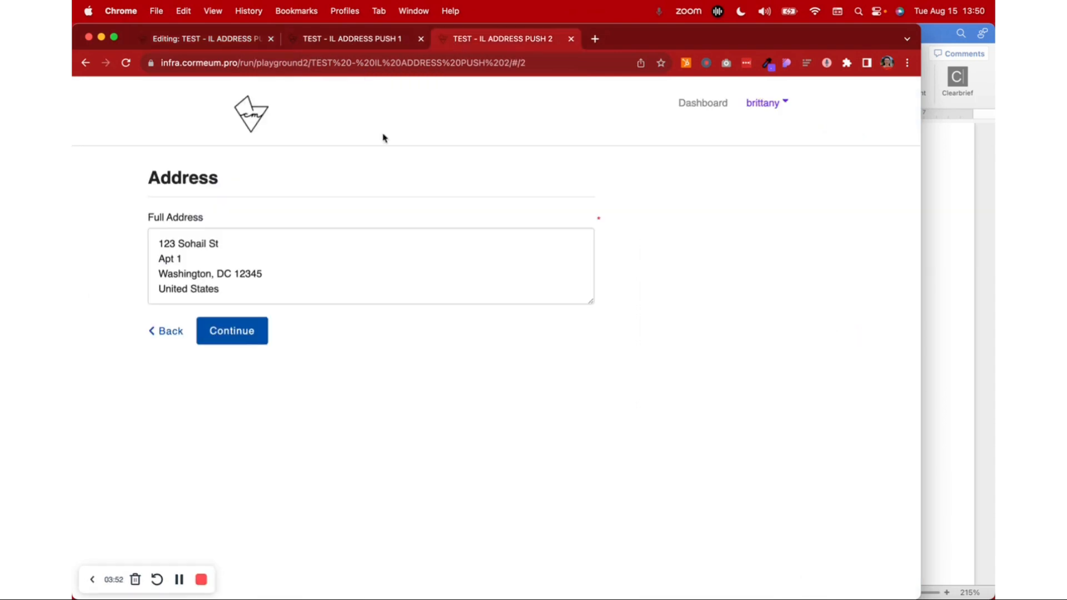
{"action": "double_click", "coordinate": [221, 274]}
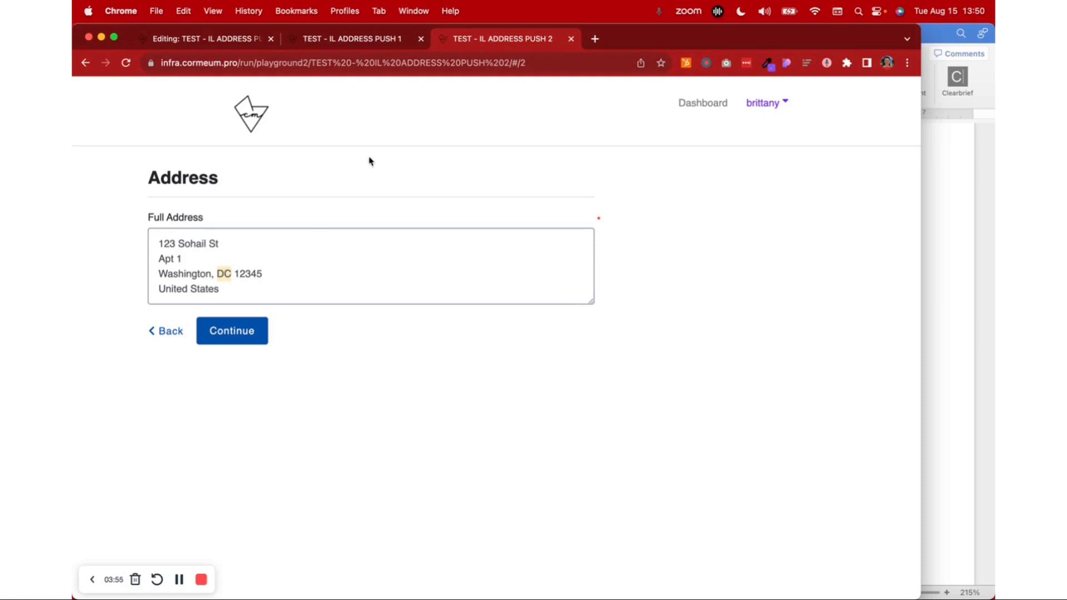
Look up Address_StateWDCShort among the variables available for the first THEN value, and close the list without adding anything
{"action": "left_click", "coordinate": [245, 40]}
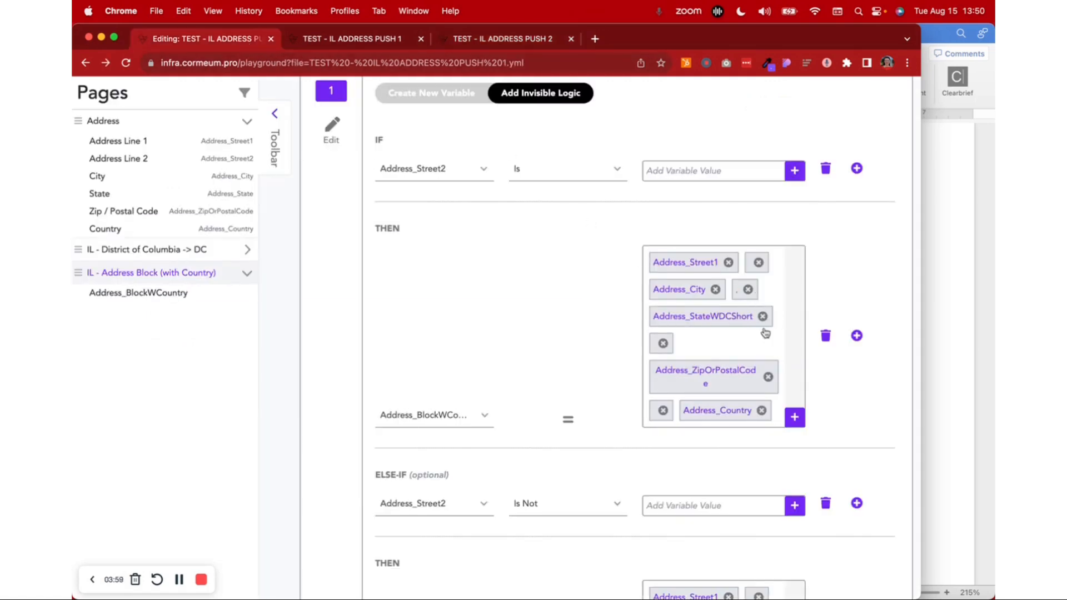
{"action": "left_click", "coordinate": [795, 417]}
{"action": "left_click", "coordinate": [743, 448]}
{"action": "scroll", "coordinate": [721, 421], "scroll_direction": "down", "scroll_amount": 3}
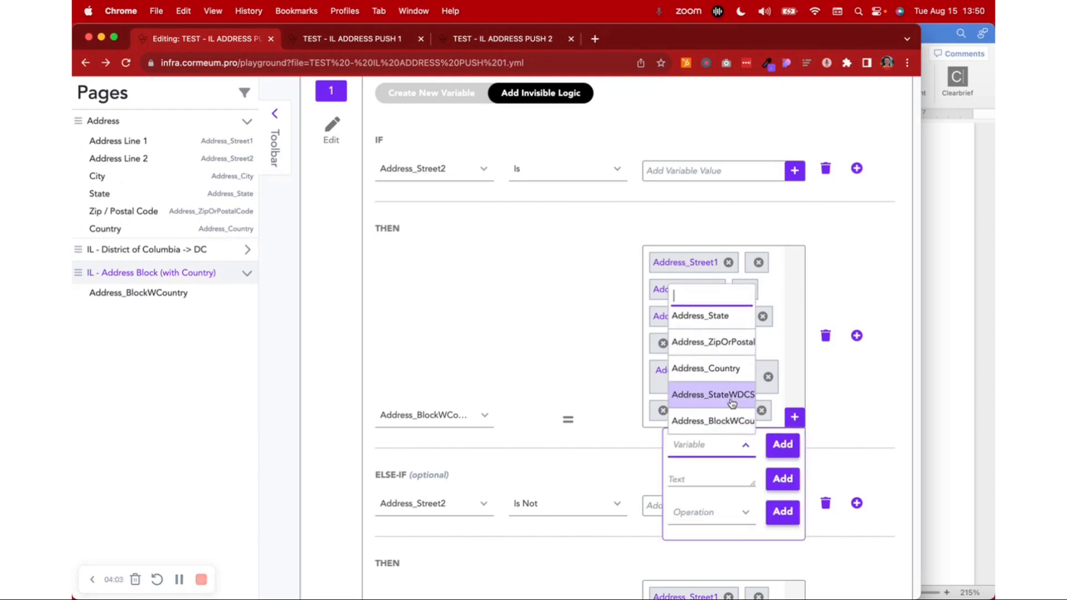
{"action": "scroll", "coordinate": [732, 404], "scroll_direction": "right", "scroll_amount": 2}
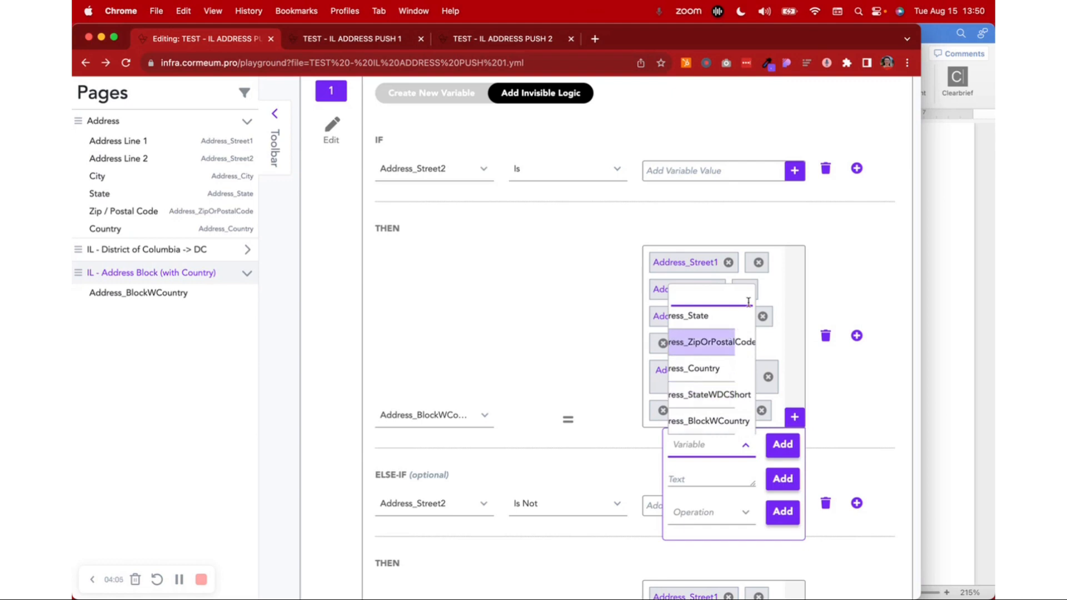
{"action": "left_click", "coordinate": [840, 286]}
{"action": "left_click", "coordinate": [840, 286]}
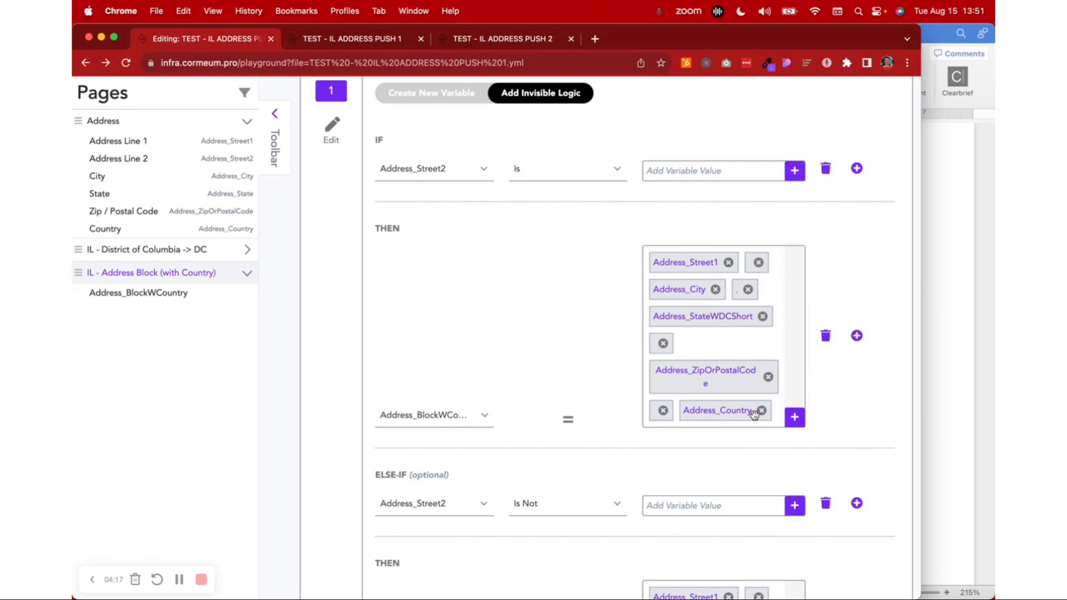
Check the city in the first workflow's form, and highlight the apartment line in the second workflow's full address
{"action": "left_click", "coordinate": [399, 48]}
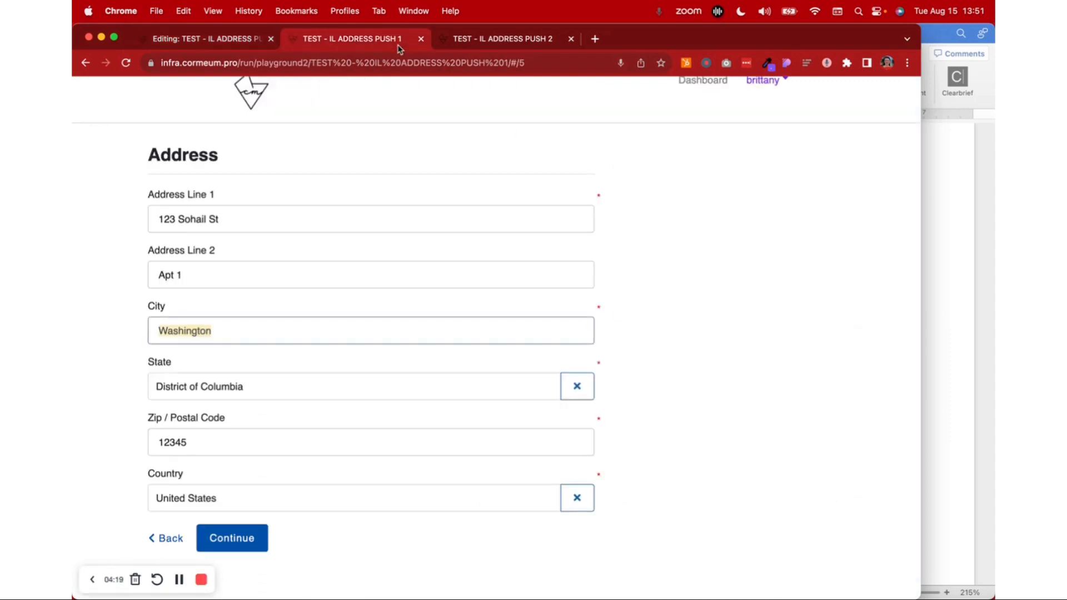
{"action": "left_click", "coordinate": [457, 49]}
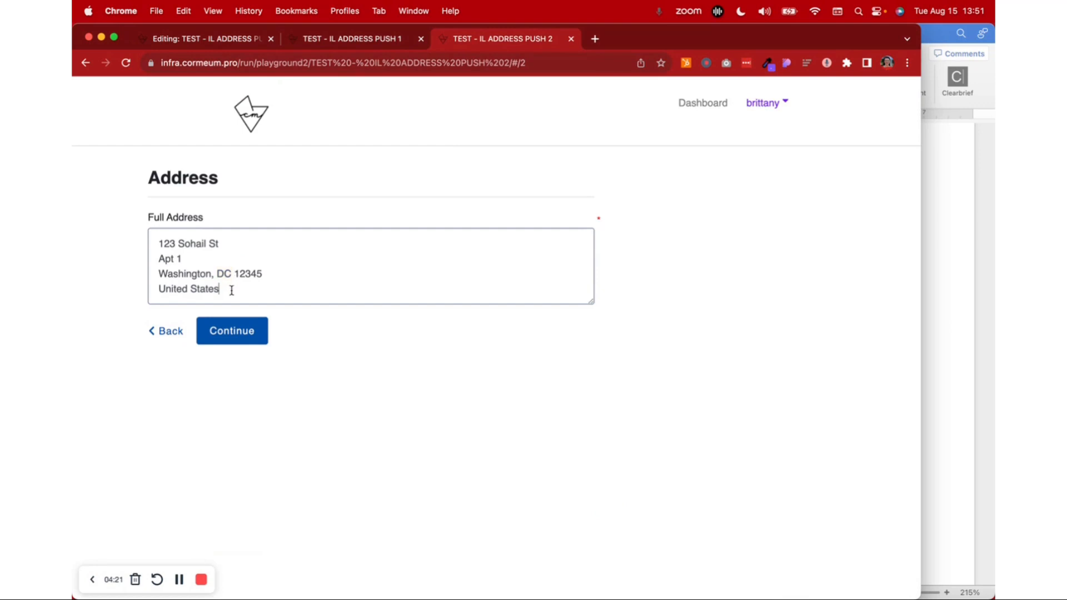
{"action": "left_click_drag", "start_coordinate": [161, 239], "coordinate": [150, 259]}
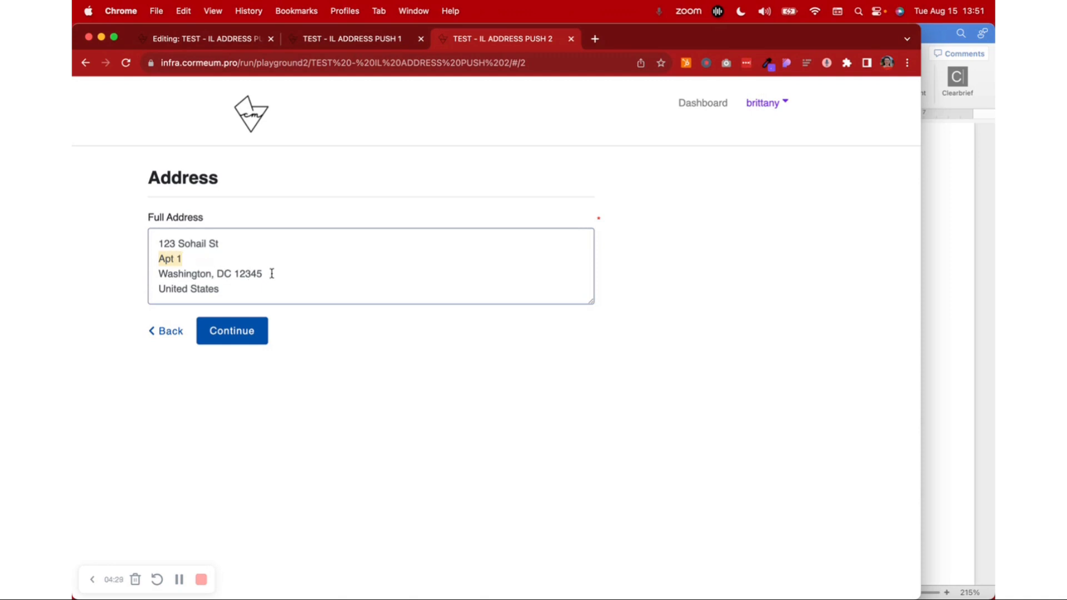
Examine the ELSE-IF branch for a filled-in Address_Street2, and choose Address_BlockWCountry again as its THEN target variable
{"action": "left_click", "coordinate": [214, 41]}
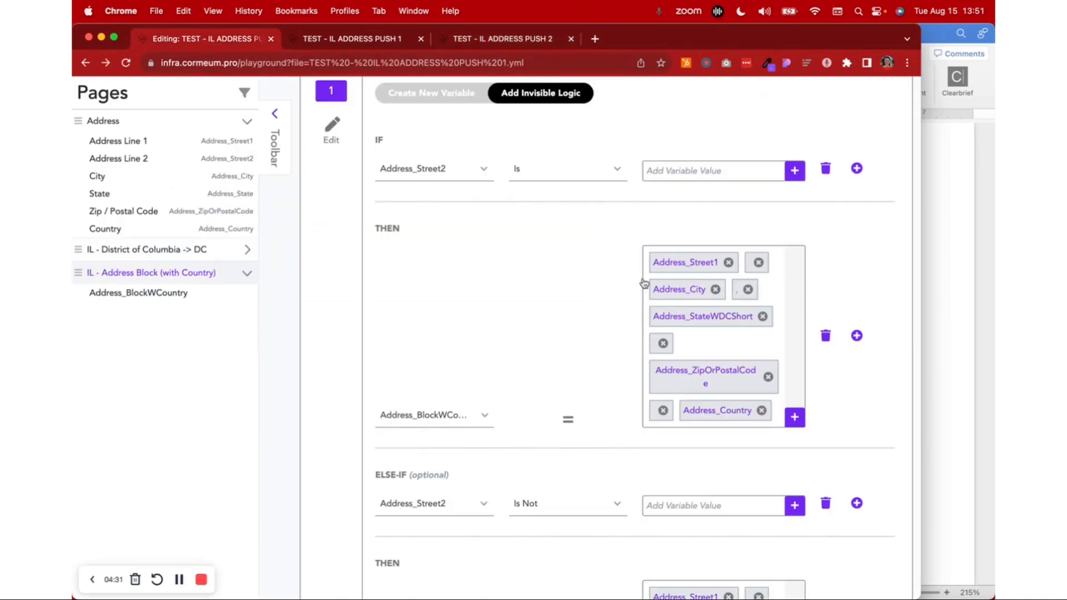
{"action": "scroll", "coordinate": [643, 282], "scroll_direction": "down", "scroll_amount": 2}
{"action": "scroll", "coordinate": [643, 282], "scroll_direction": "down", "scroll_amount": 3}
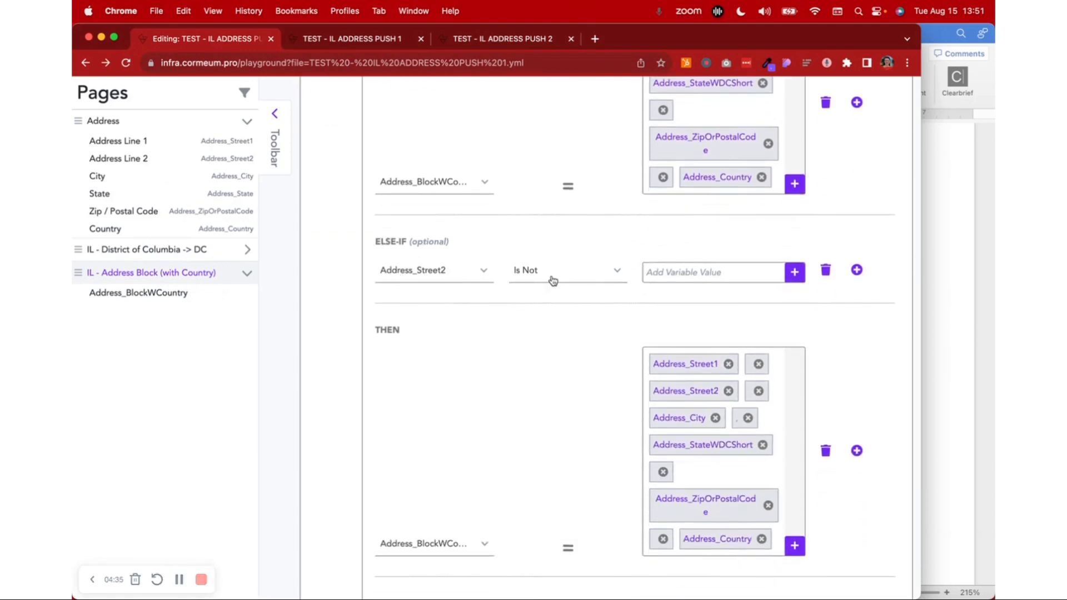
{"action": "scroll", "coordinate": [505, 356], "scroll_direction": "down", "scroll_amount": 3}
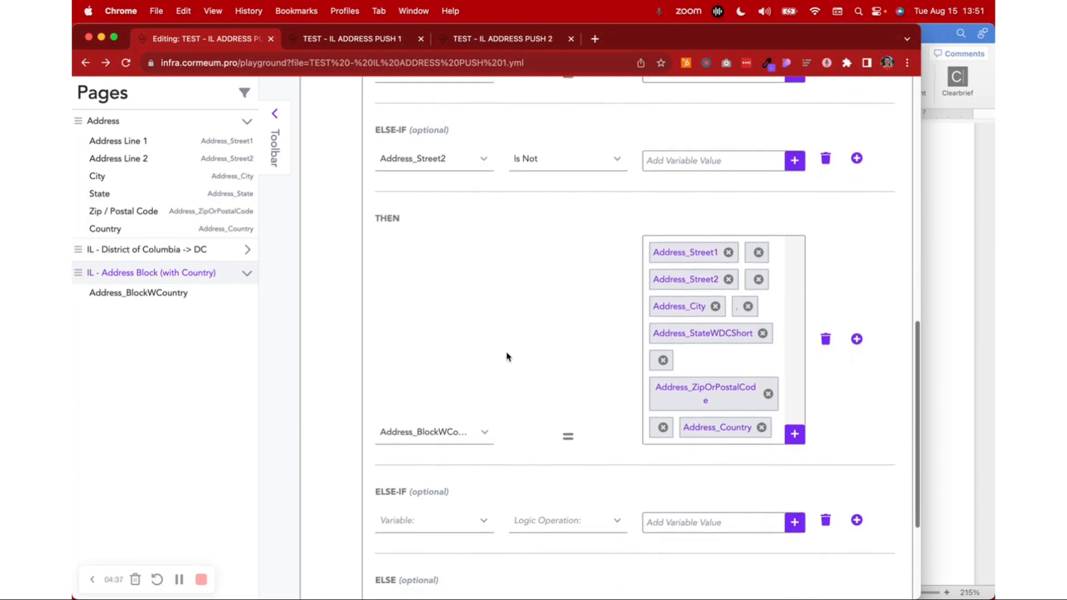
{"action": "scroll", "coordinate": [506, 357], "scroll_direction": "down", "scroll_amount": 3}
{"action": "left_click", "coordinate": [459, 328]}
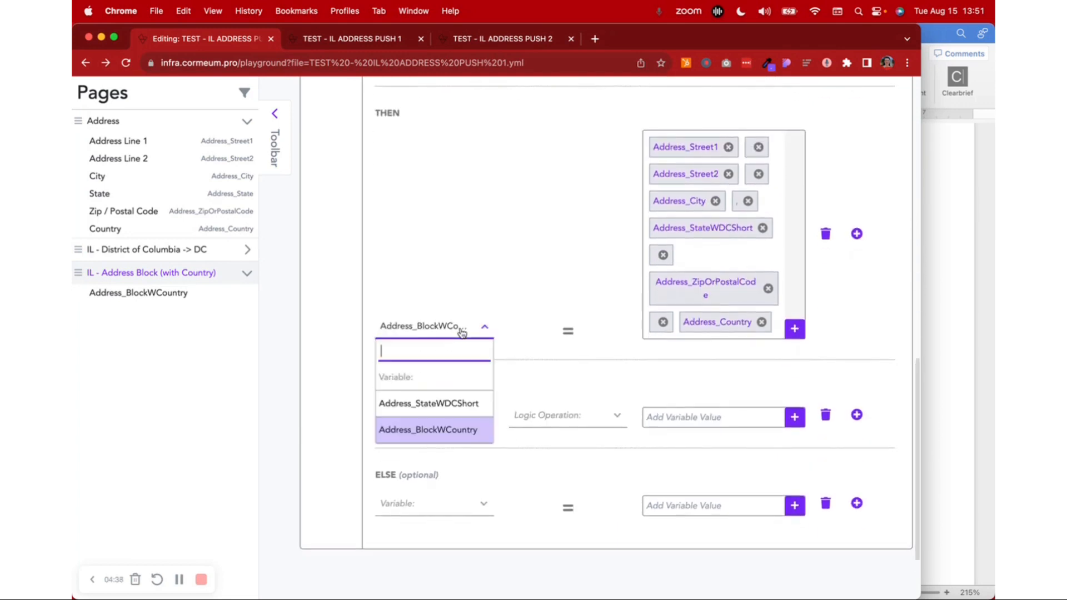
{"action": "left_click", "coordinate": [472, 429]}
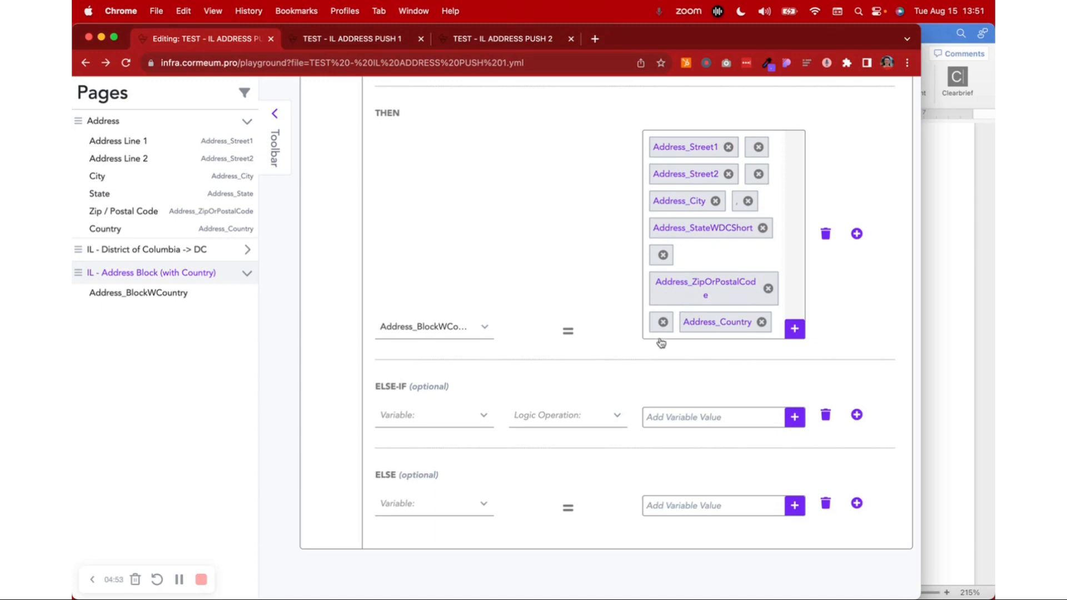
Highlight the street line in the second workflow's full address, and go back to the first workflow's form
{"action": "left_click", "coordinate": [450, 43]}
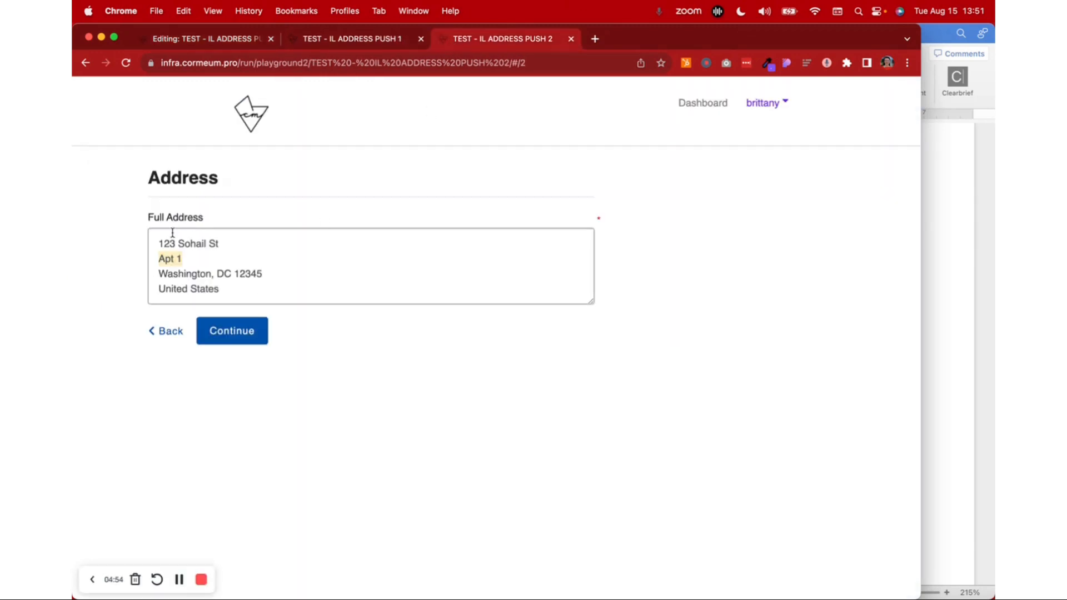
{"action": "left_click_drag", "start_coordinate": [161, 243], "coordinate": [223, 243]}
{"action": "left_click", "coordinate": [195, 253]}
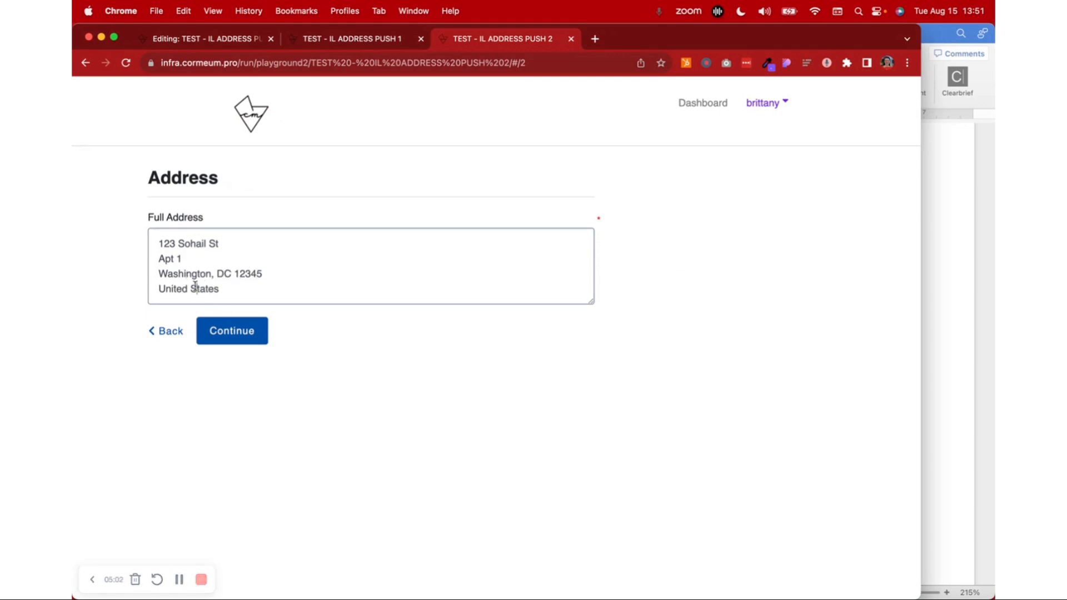
{"action": "left_click", "coordinate": [211, 39]}
{"action": "key", "text": "ctrl+Tab"}
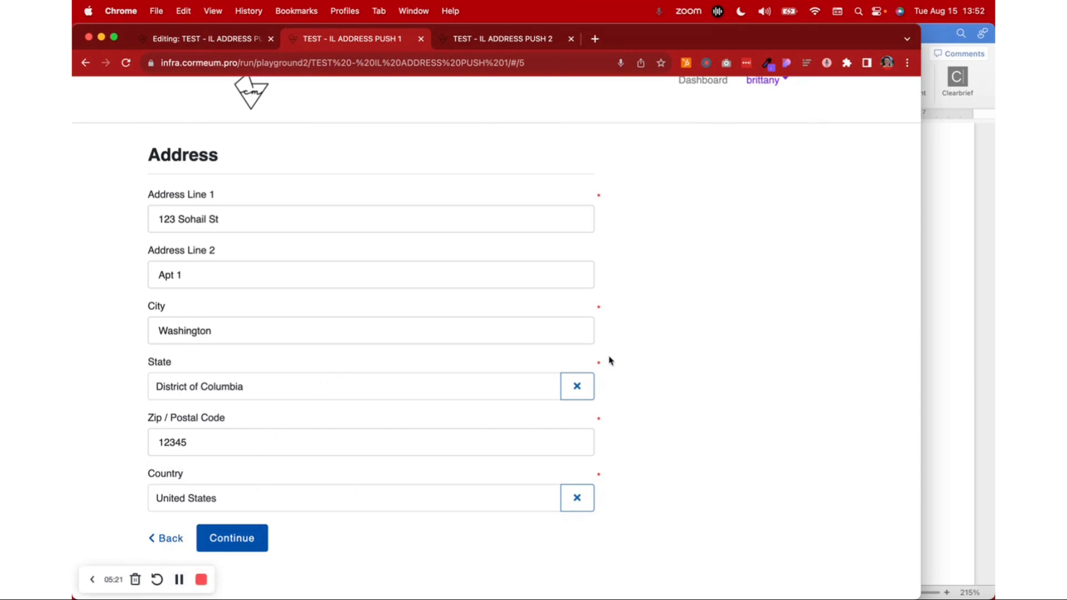
Enlarge the browser window on the dashboard and open the TEST - IL ADDRESS PUSH 2 workflow for editing
{"action": "left_click", "coordinate": [242, 40]}
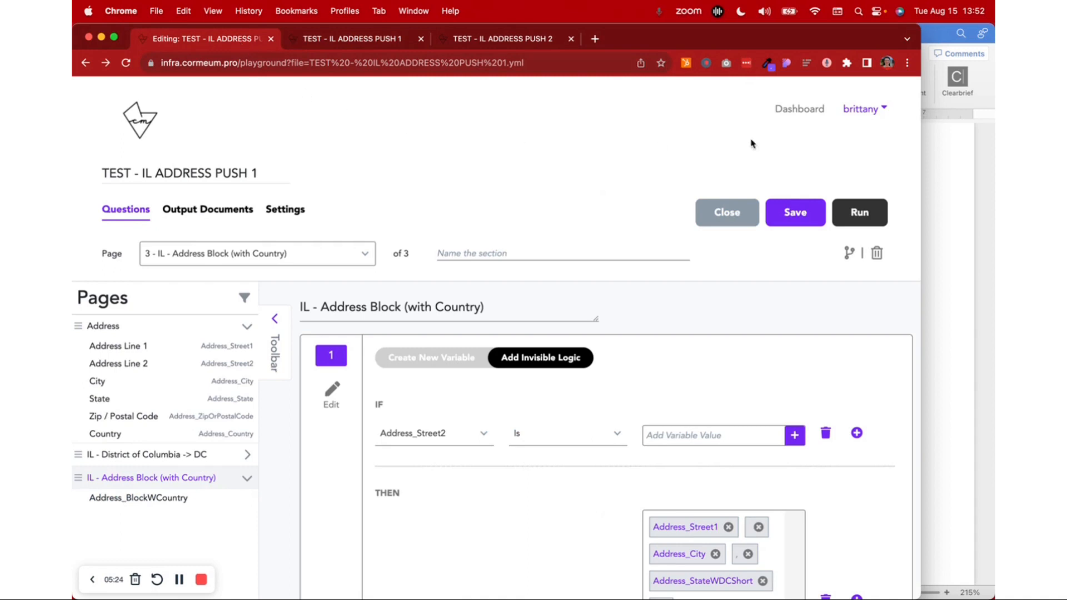
{"action": "left_click", "coordinate": [799, 109]}
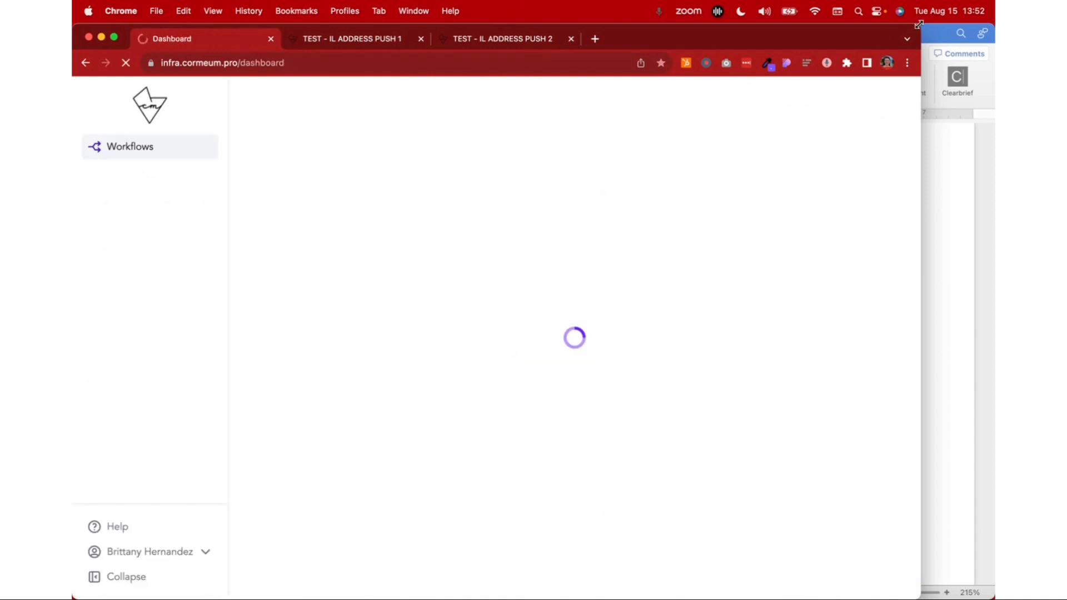
{"action": "left_click_drag", "start_coordinate": [918, 25], "coordinate": [991, 6]}
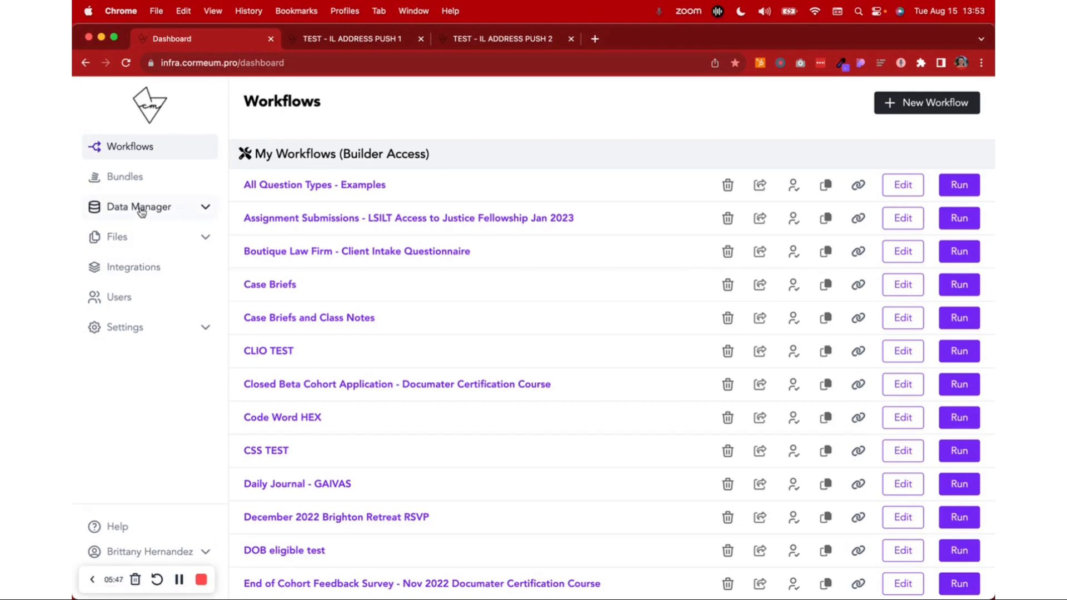
{"action": "scroll", "coordinate": [360, 312], "scroll_direction": "down", "scroll_amount": 6}
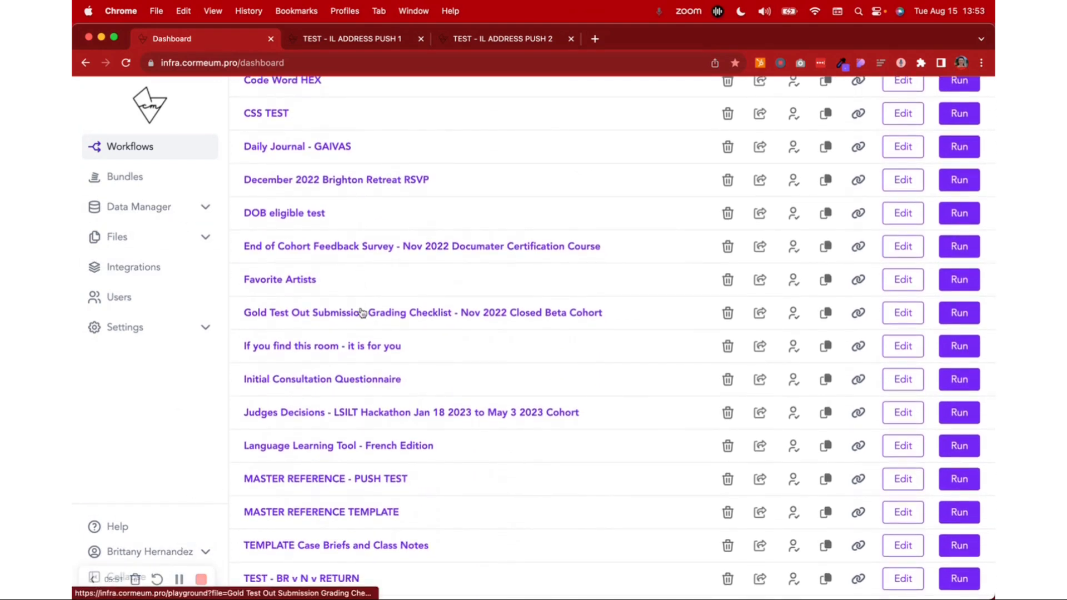
{"action": "scroll", "coordinate": [360, 312], "scroll_direction": "down", "scroll_amount": 4}
{"action": "scroll", "coordinate": [360, 312], "scroll_direction": "down", "scroll_amount": 2}
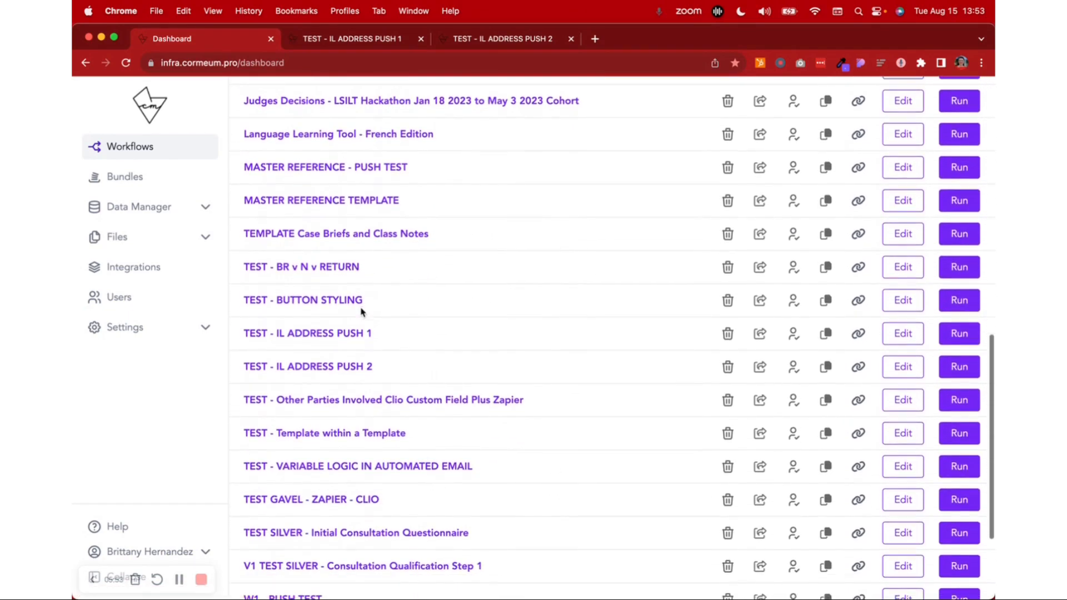
{"action": "left_click", "coordinate": [903, 367]}
Highlight the Full Address label in the second workflow's running form
{"action": "left_click", "coordinate": [497, 48]}
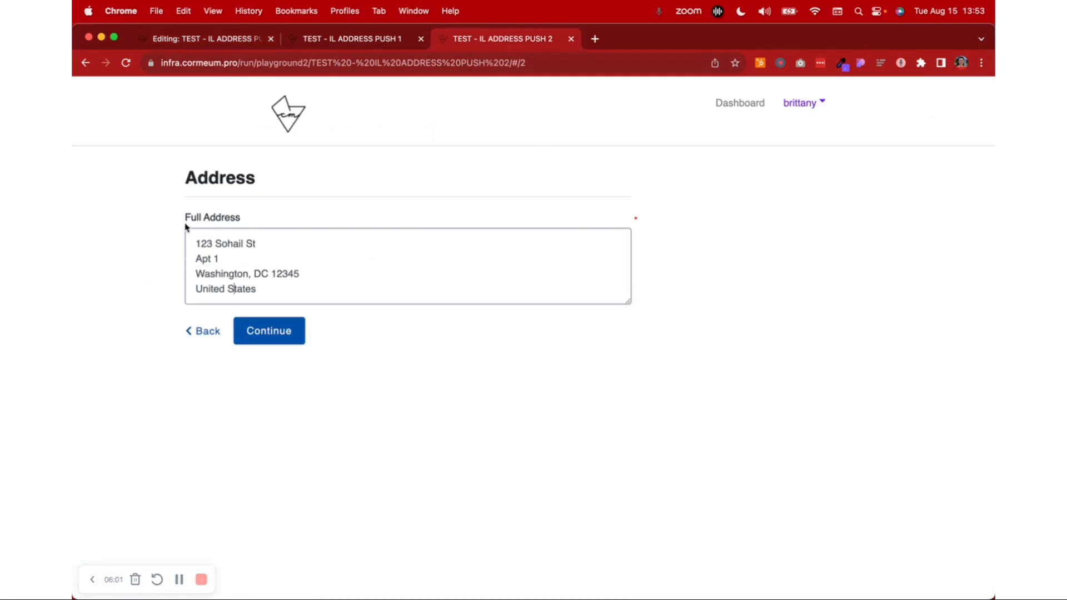
{"action": "left_click_drag", "start_coordinate": [179, 220], "coordinate": [269, 219]}
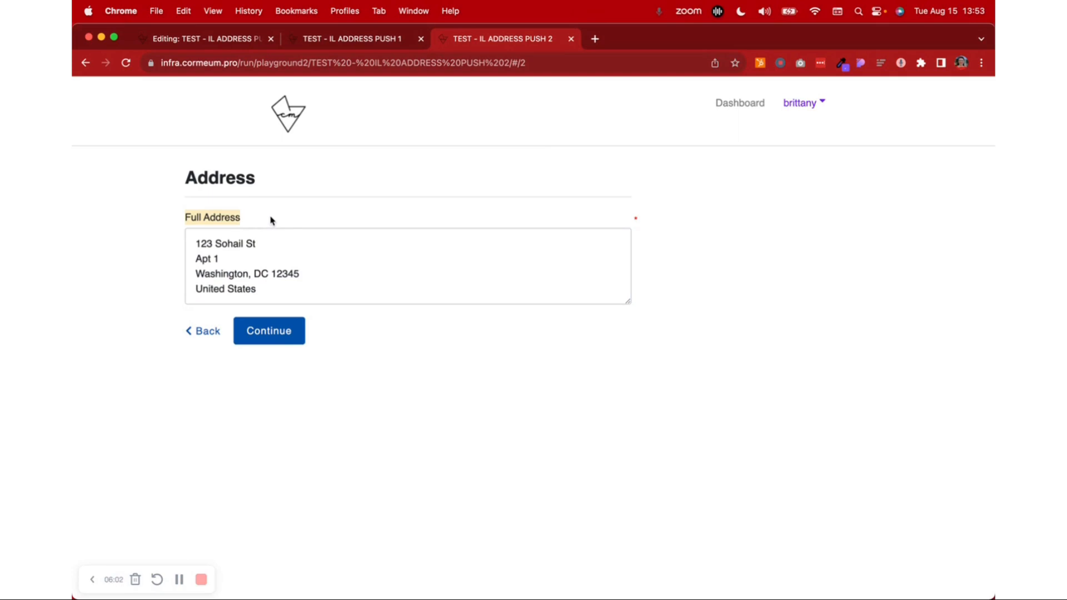
Highlight the variable name Address_BlockWCountry in the second workflow's editor, and compare it with the first workflow's running form
{"action": "left_click", "coordinate": [232, 47]}
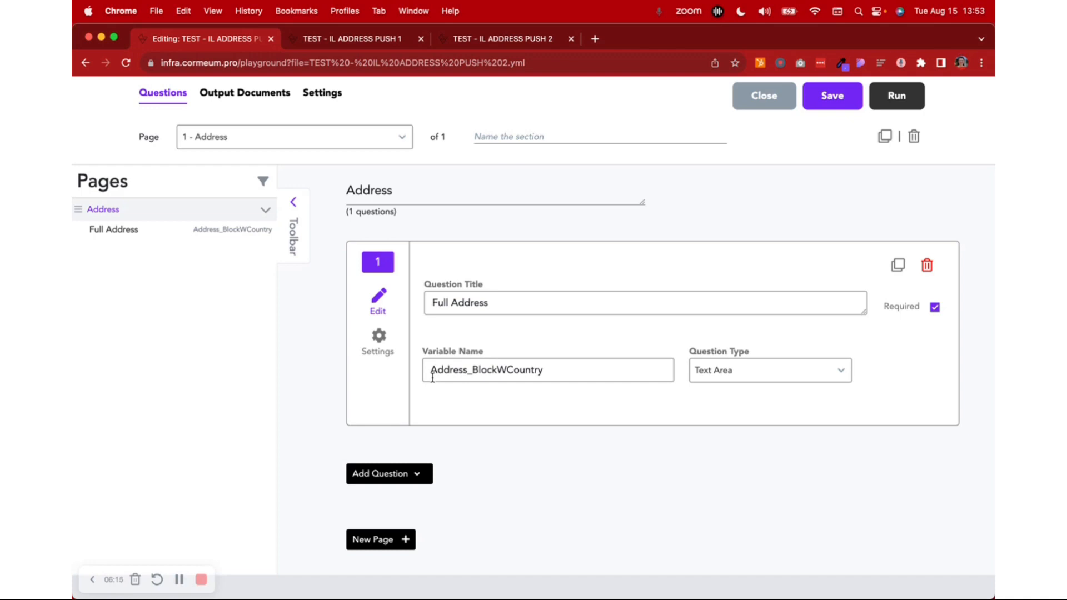
{"action": "double_click", "coordinate": [481, 370]}
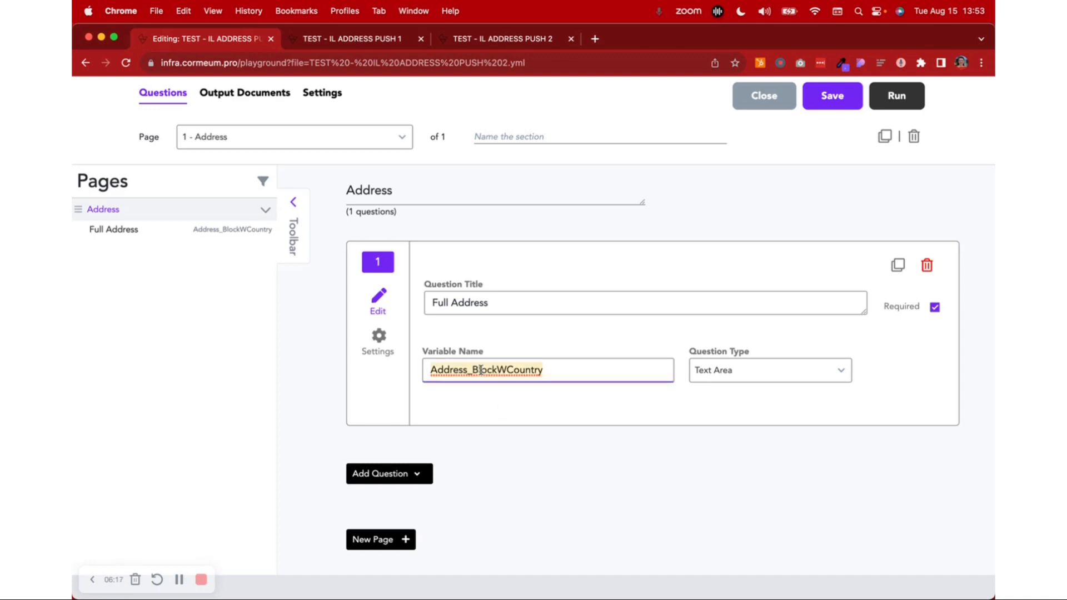
{"action": "left_click", "coordinate": [384, 47]}
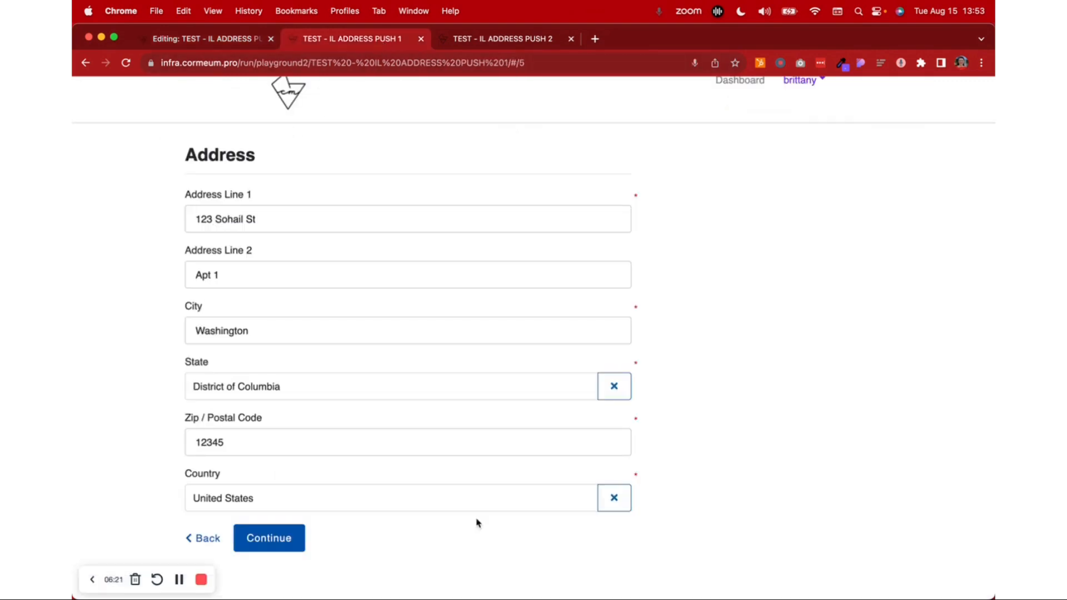
{"action": "left_click", "coordinate": [253, 35]}
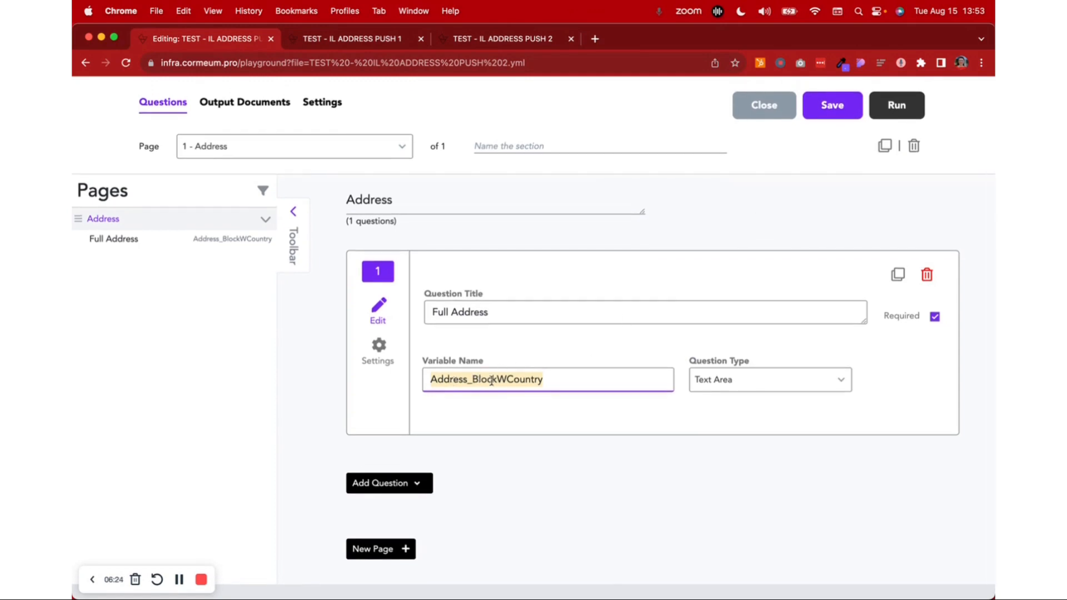
Highlight the entire full address in the second workflow's running form
{"action": "scroll", "coordinate": [561, 378], "scroll_direction": "up", "scroll_amount": 3}
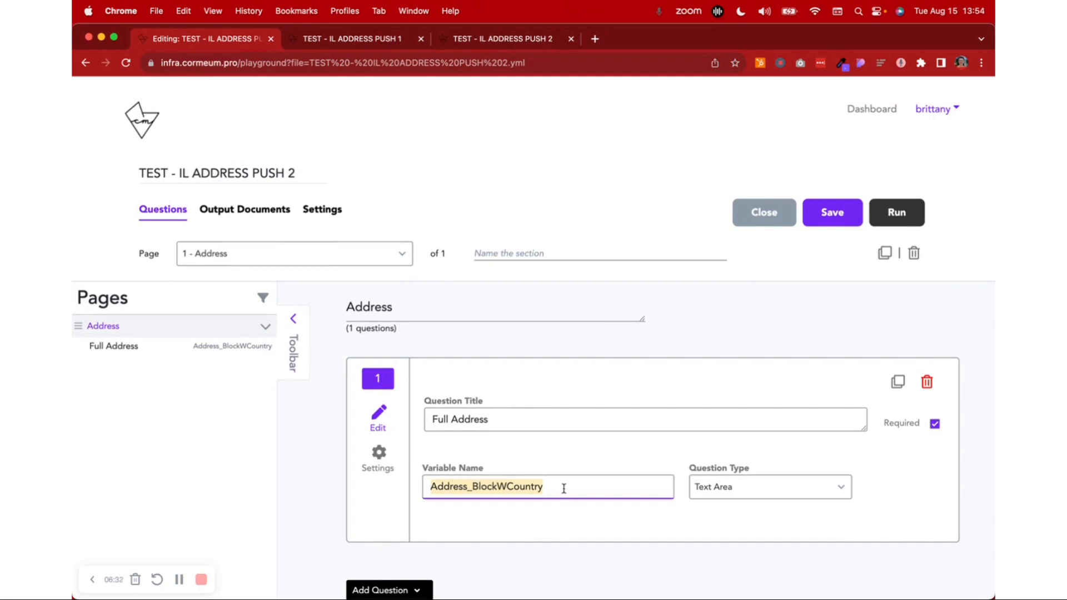
{"action": "left_click", "coordinate": [492, 43]}
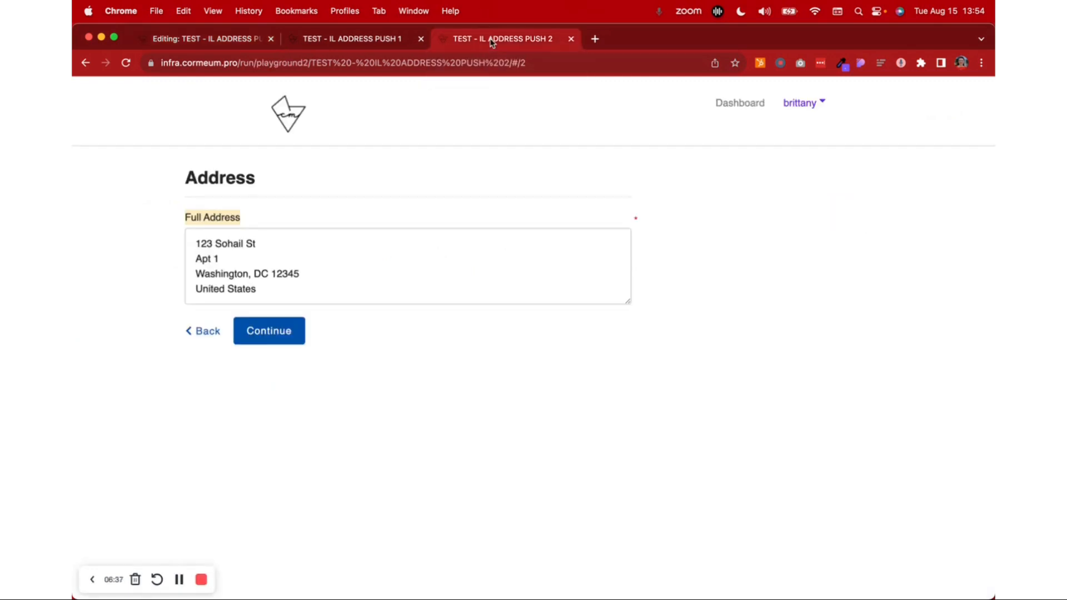
{"action": "left_click_drag", "start_coordinate": [197, 242], "coordinate": [296, 290]}
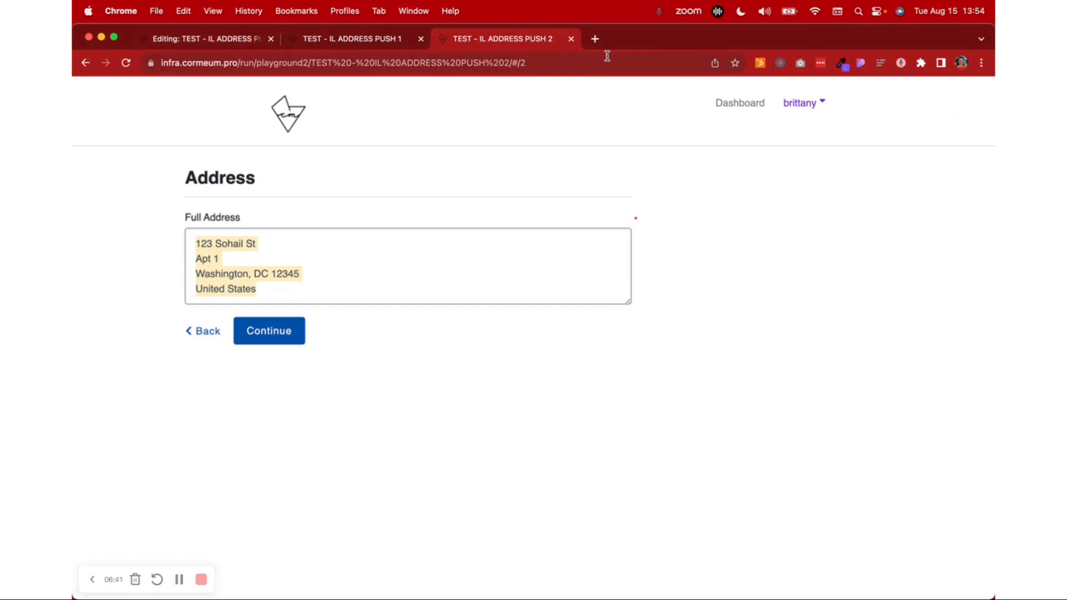
Open the dashboard in a new browser tab and list the TEST - IL ADDRESS PUSH 1 data by workflow in the Data Manager
{"action": "left_click", "coordinate": [595, 38]}
{"action": "left_click", "coordinate": [326, 87]}
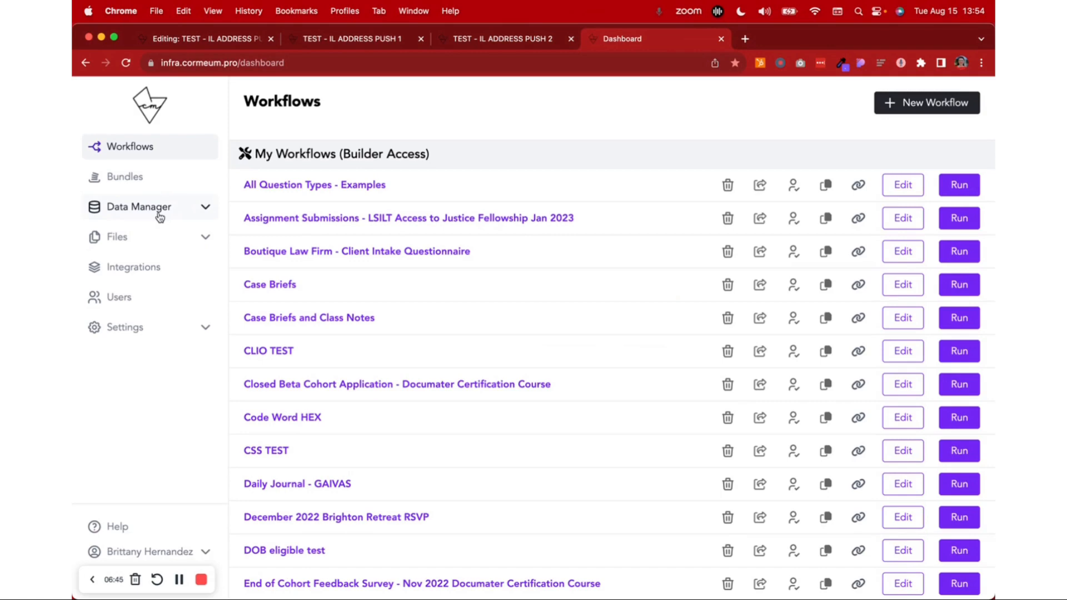
{"action": "left_click", "coordinate": [159, 214]}
{"action": "left_click", "coordinate": [338, 43]}
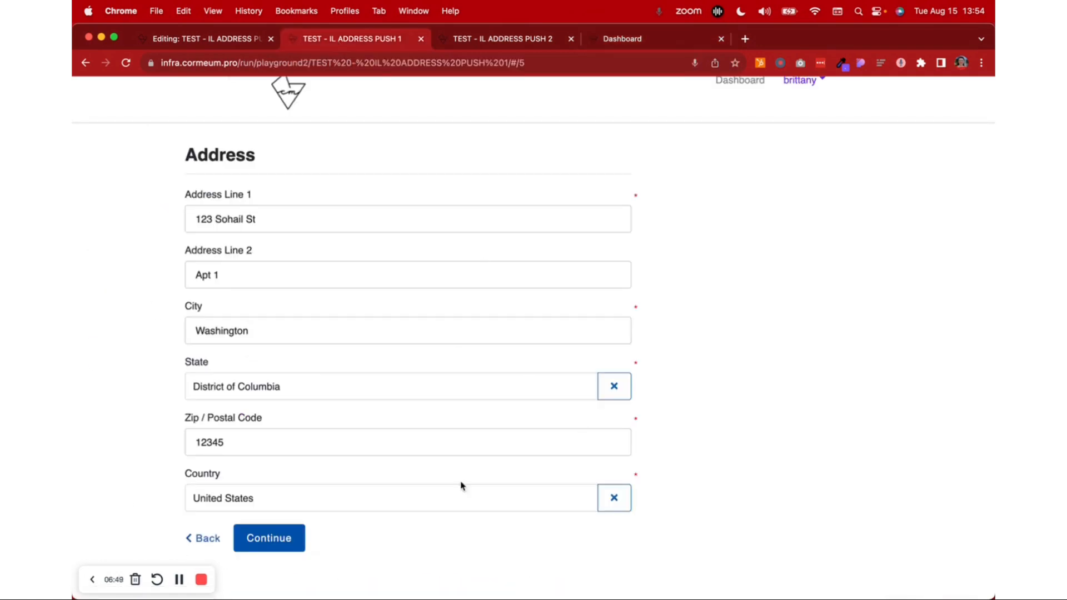
{"action": "left_click", "coordinate": [633, 39]}
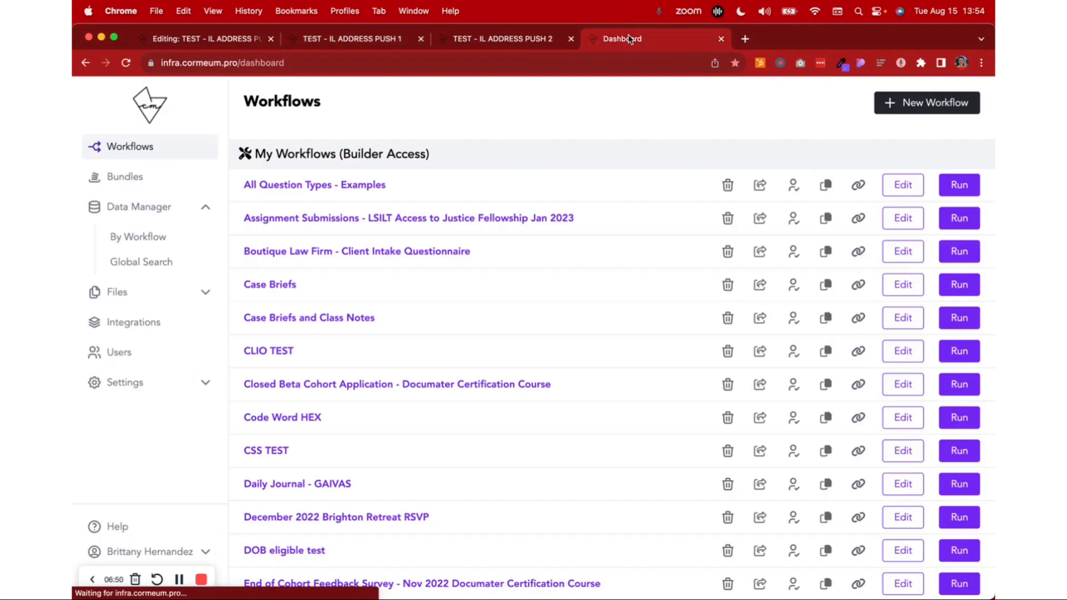
{"action": "left_click", "coordinate": [150, 238]}
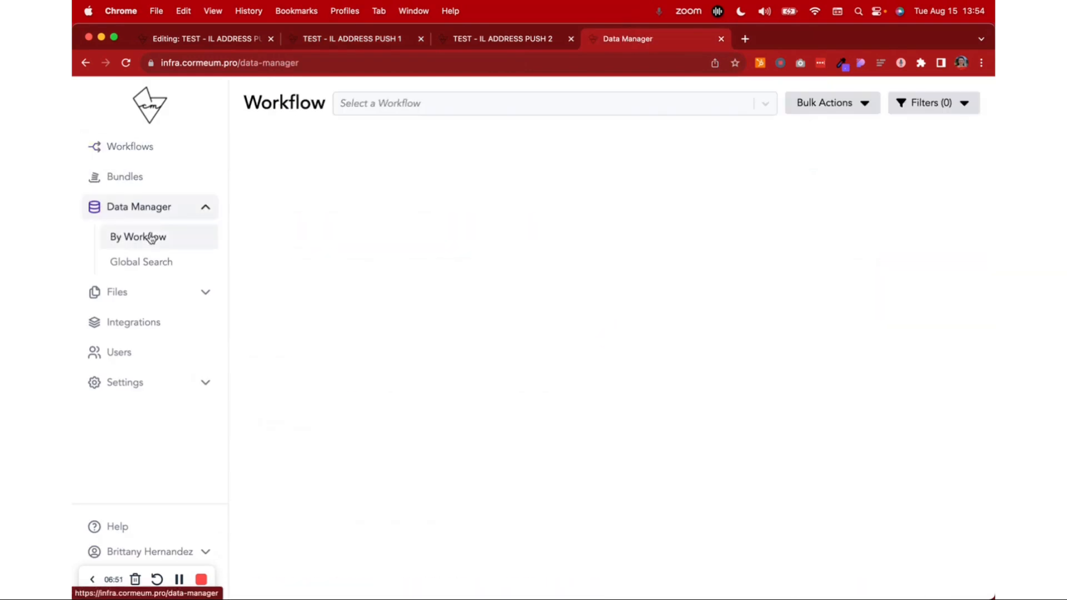
{"action": "left_click", "coordinate": [374, 102]}
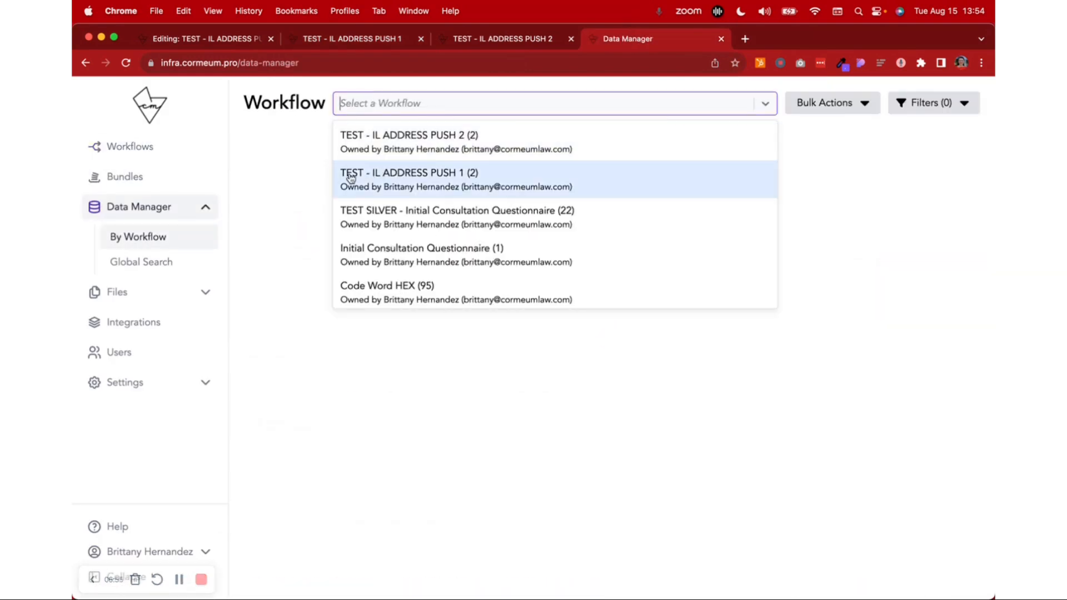
{"action": "left_click", "coordinate": [457, 184]}
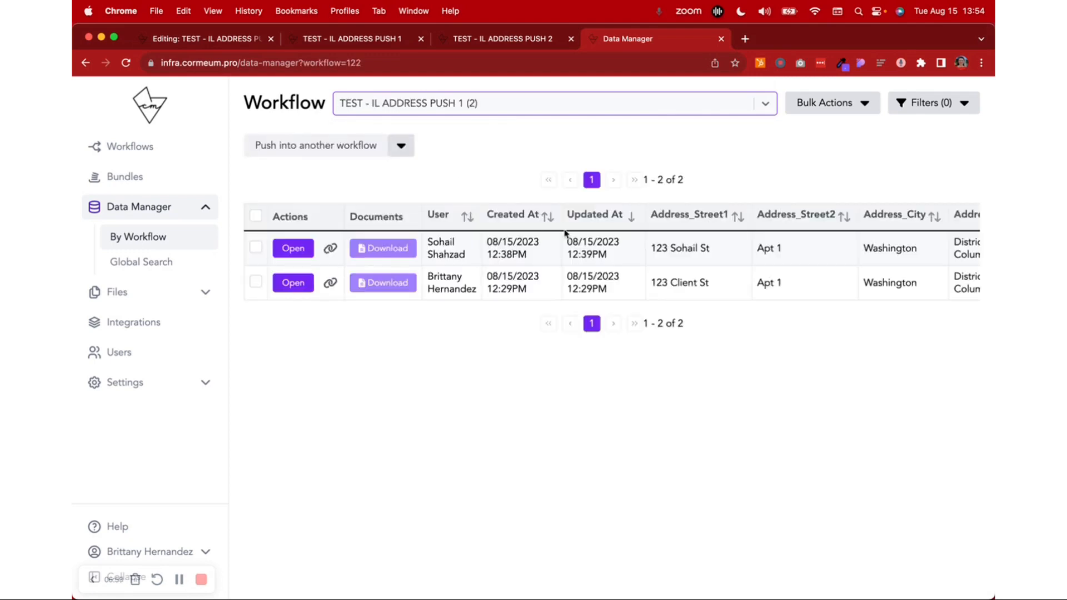
Select the session created 08/15/2023 12:38PM and push its data into TEST - IL ADDRESS PUSH 2
{"action": "scroll", "coordinate": [577, 280], "scroll_direction": "right", "scroll_amount": 6}
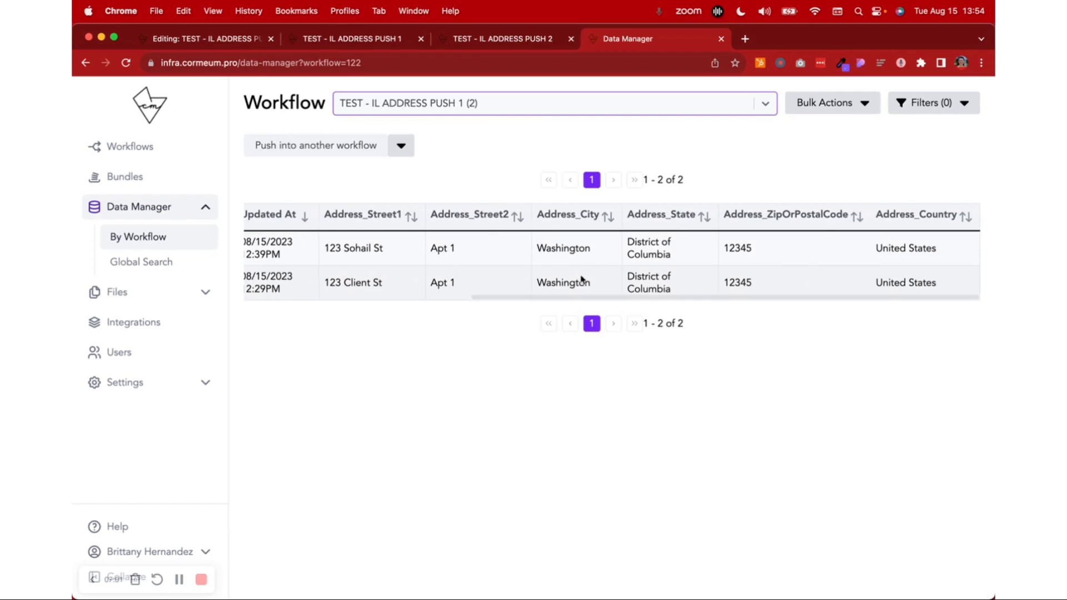
{"action": "scroll", "coordinate": [582, 279], "scroll_direction": "left", "scroll_amount": 6}
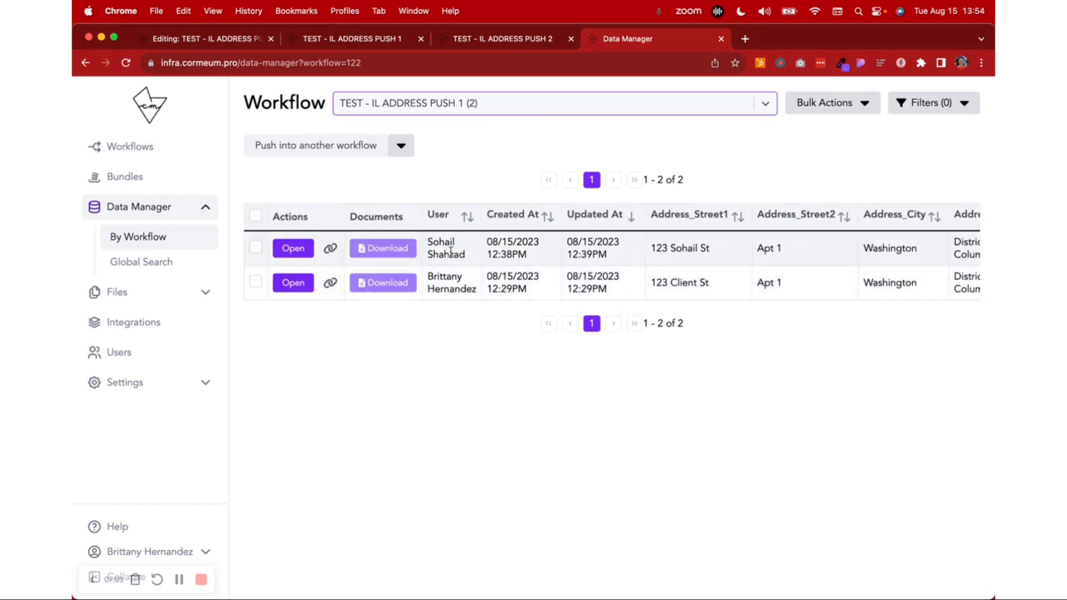
{"action": "scroll", "coordinate": [802, 253], "scroll_direction": "right", "scroll_amount": 6}
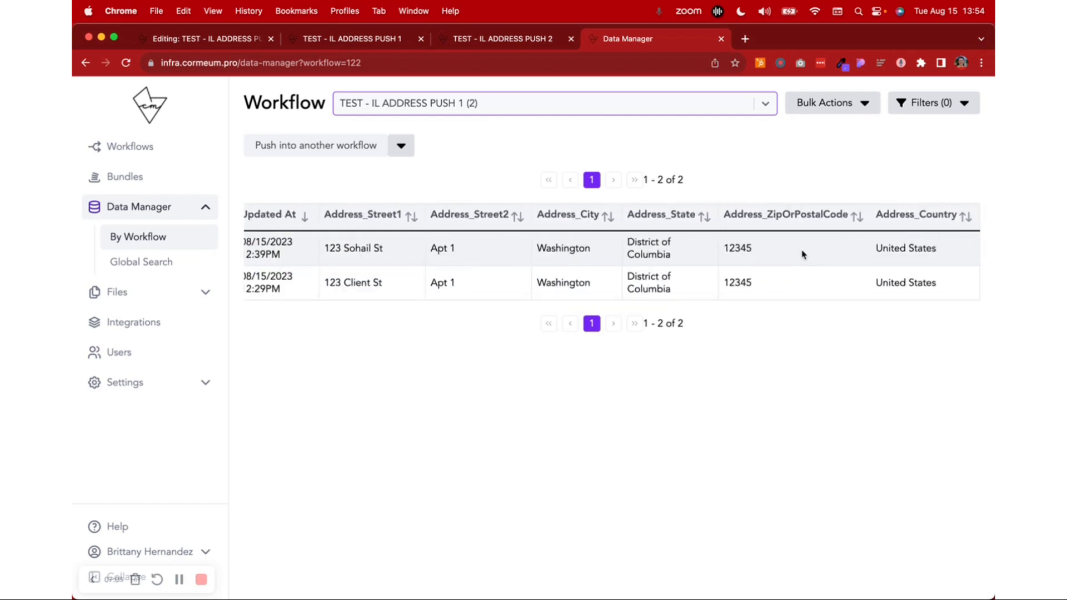
{"action": "scroll", "coordinate": [802, 253], "scroll_direction": "left", "scroll_amount": 6}
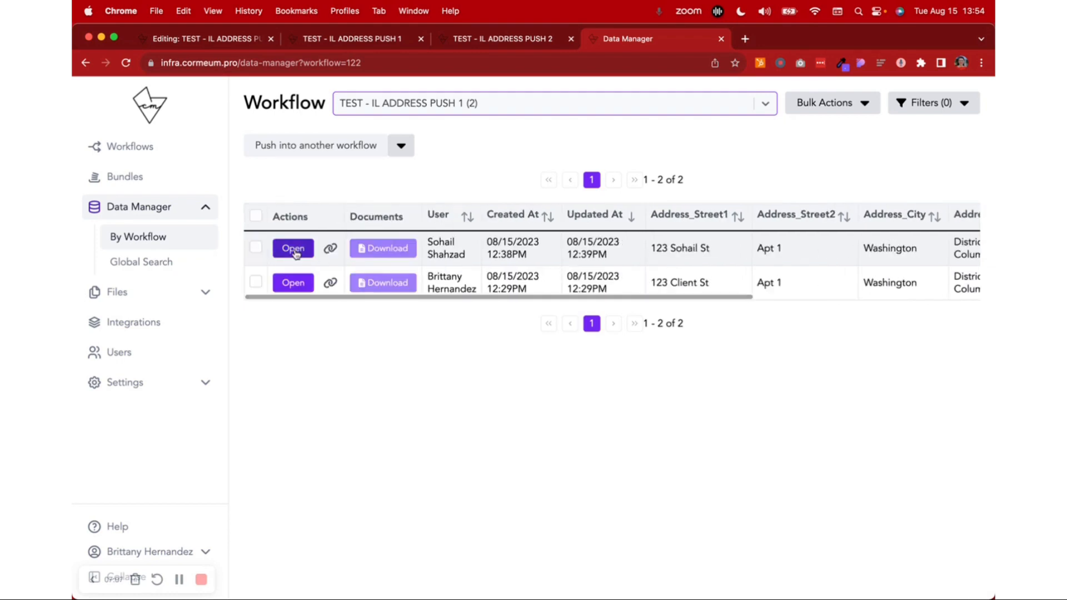
{"action": "left_click", "coordinate": [256, 248]}
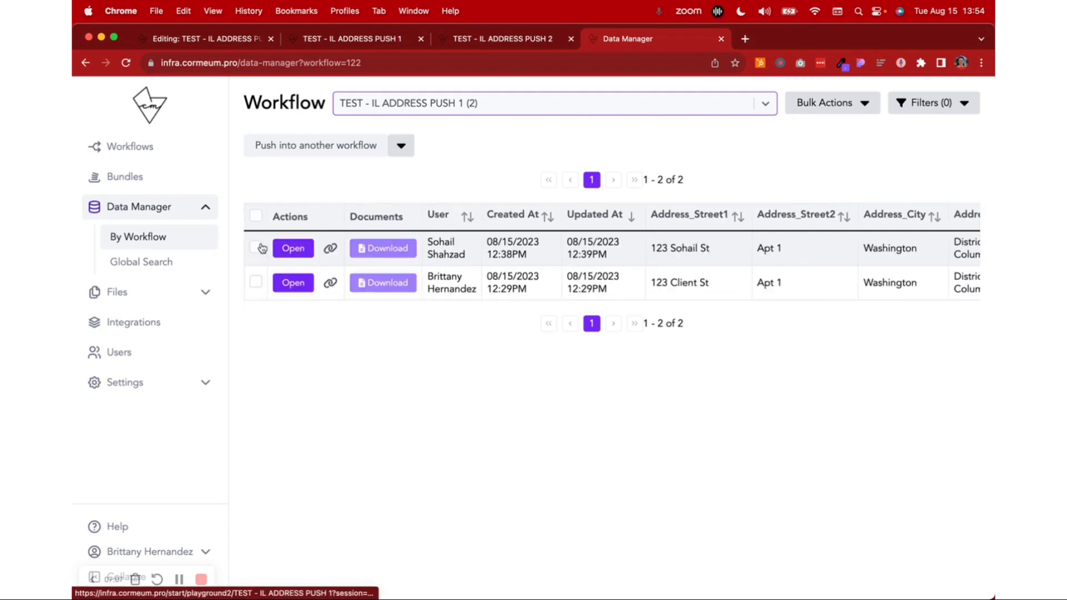
{"action": "left_click", "coordinate": [404, 153]}
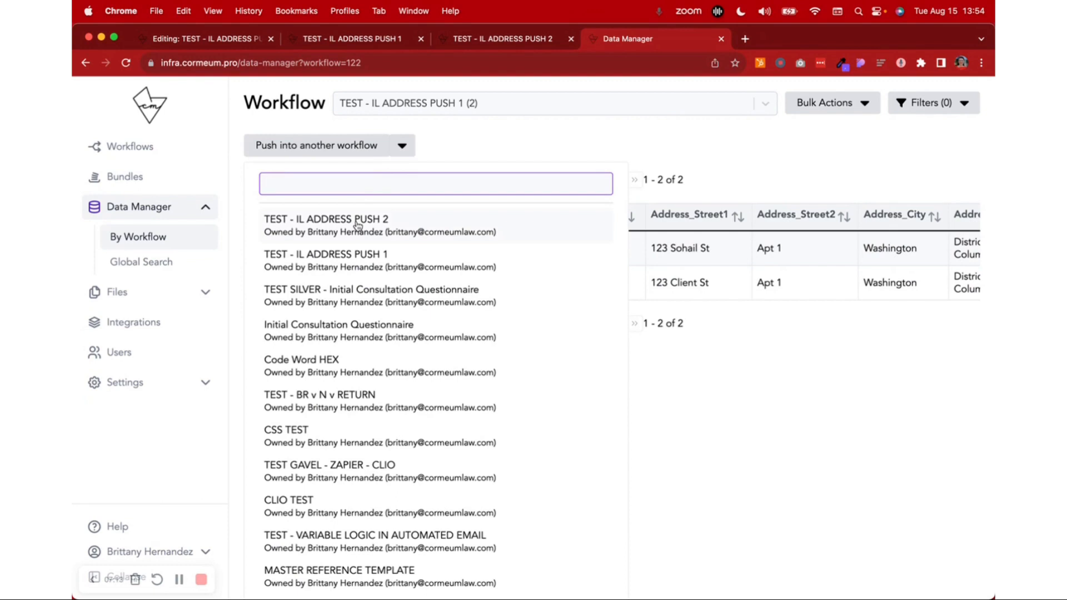
{"action": "left_click", "coordinate": [357, 225]}
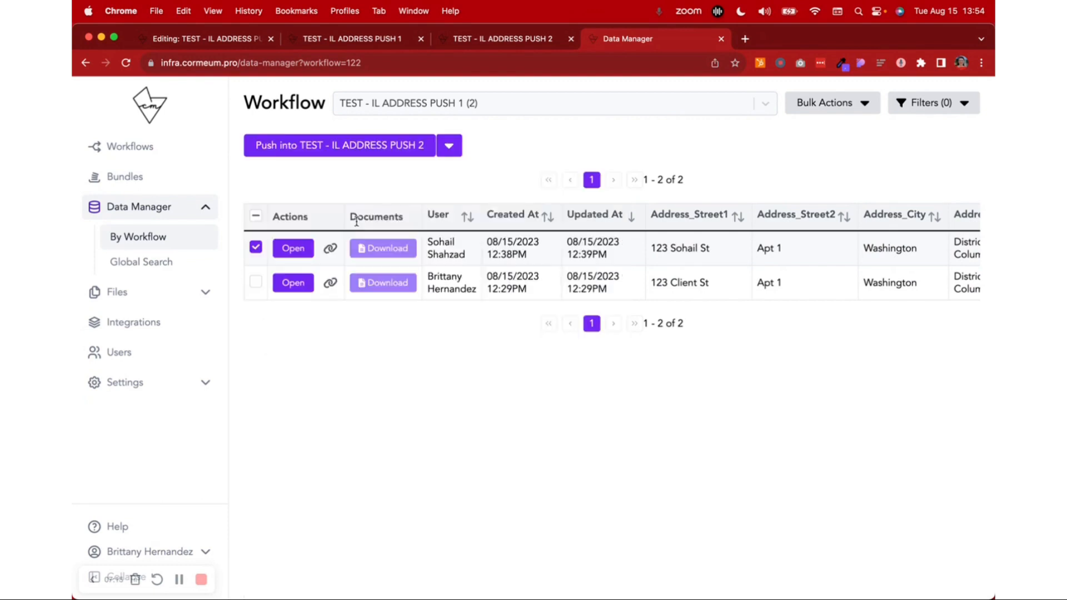
{"action": "left_click", "coordinate": [354, 147]}
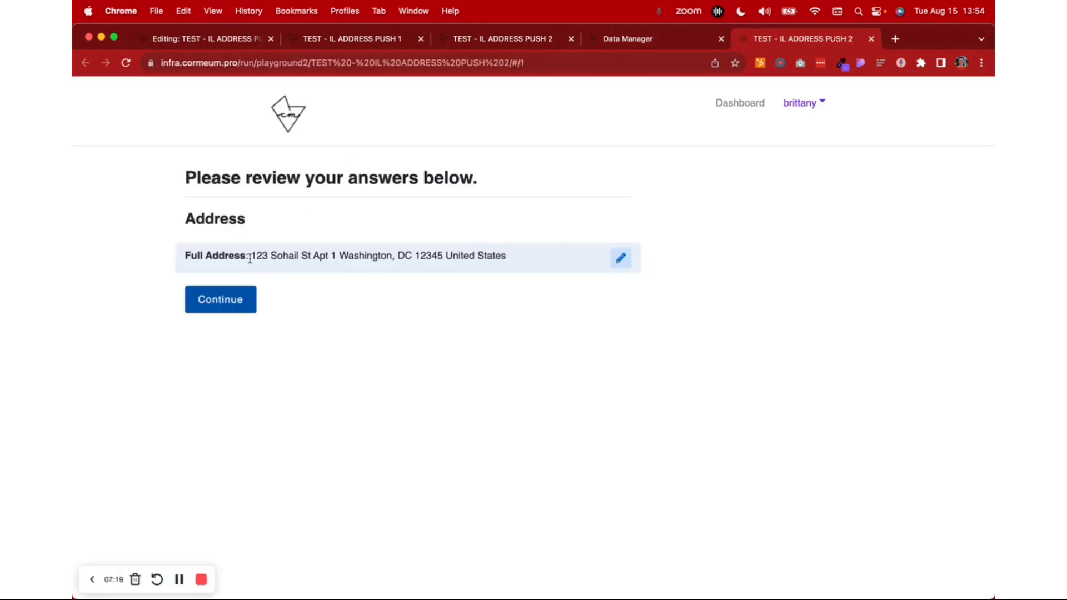
Highlight the pushed full address on the review page, open that answer for editing, and highlight the address block there
{"action": "left_click_drag", "start_coordinate": [364, 256], "coordinate": [538, 258]}
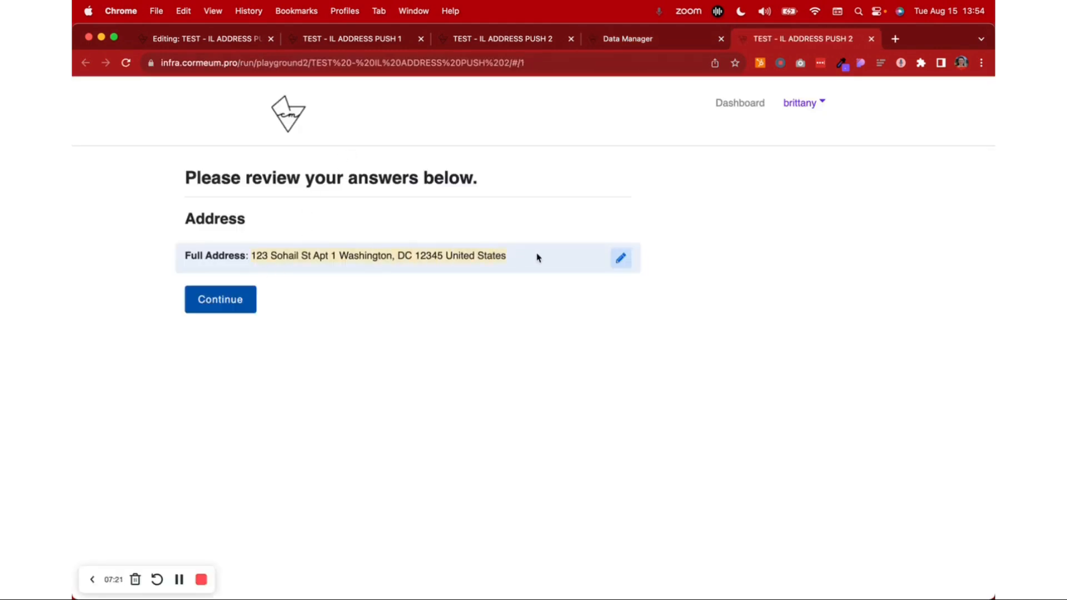
{"action": "left_click", "coordinate": [620, 259]}
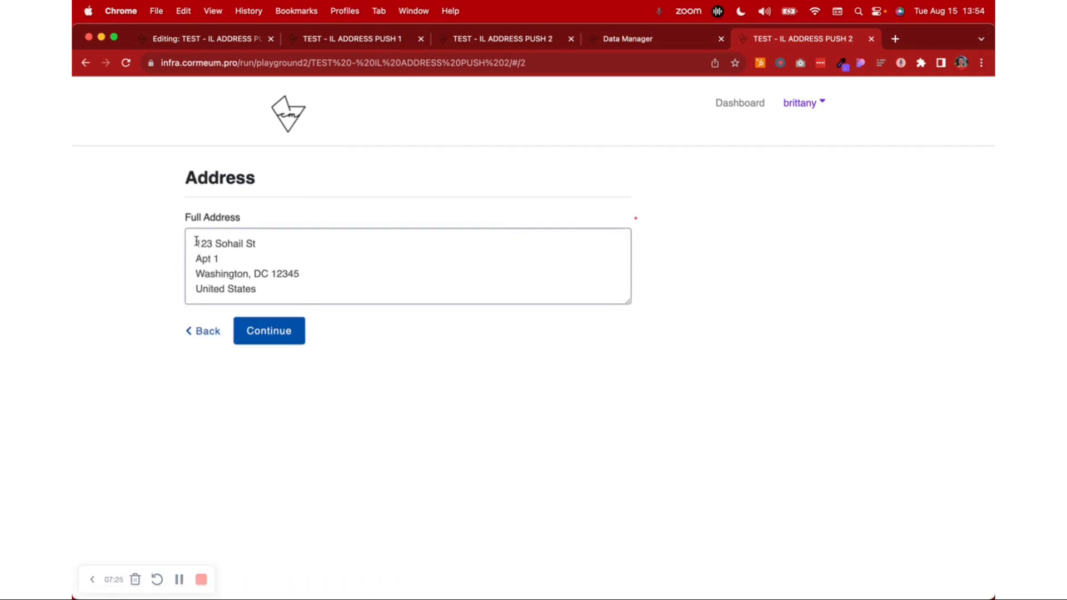
{"action": "left_click_drag", "start_coordinate": [195, 239], "coordinate": [314, 295]}
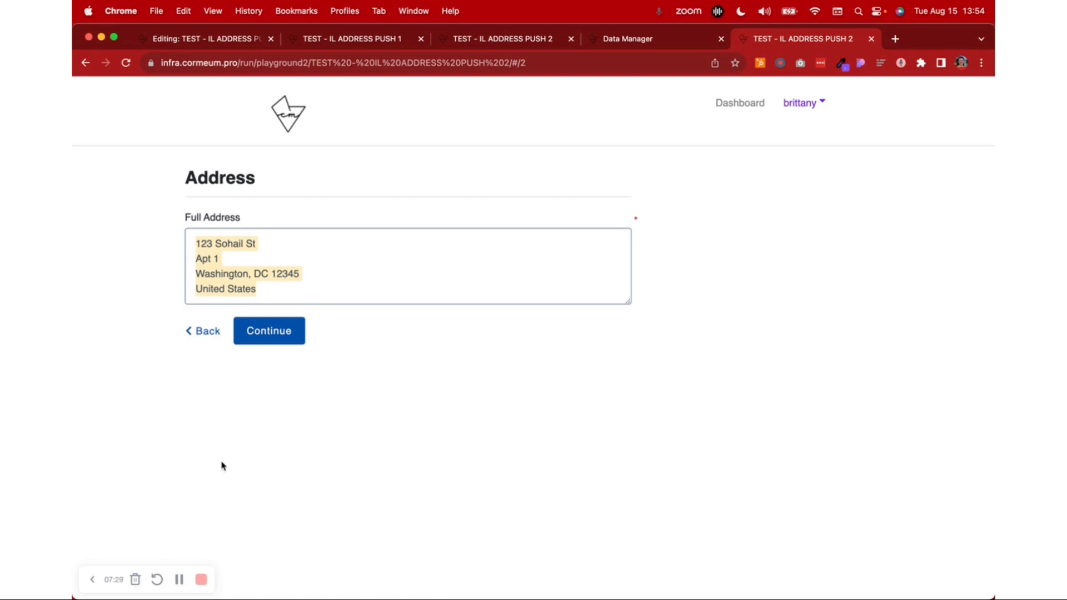
{"action": "left_click", "coordinate": [181, 579]}
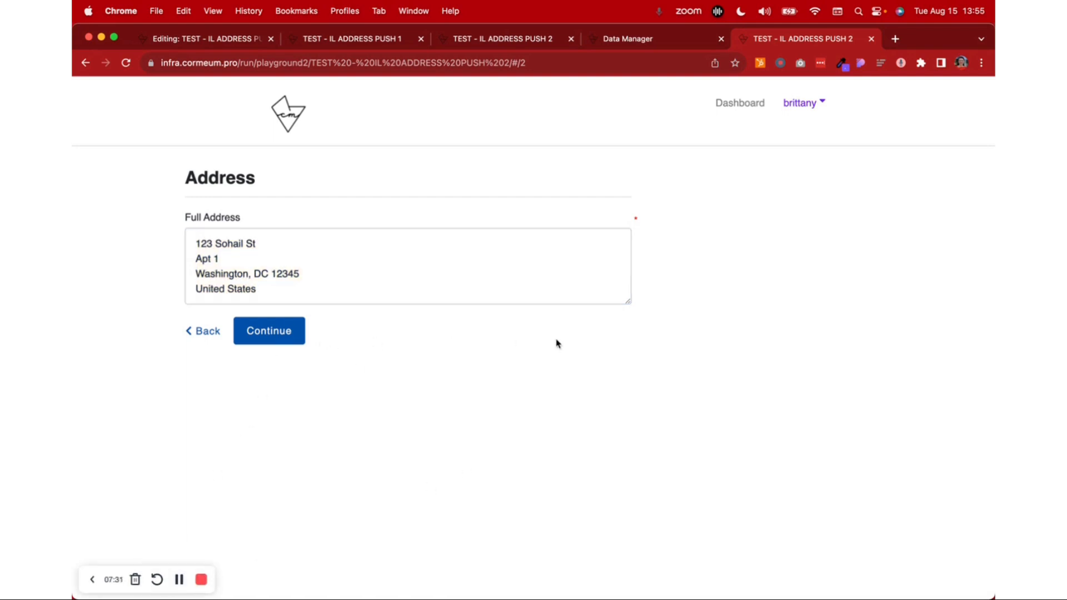
Narrow the browser window, switch to the client's (User) Chrome profile, and open the Gavel portal home from its bookmark
{"action": "left_click_drag", "start_coordinate": [994, 251], "coordinate": [905, 251]}
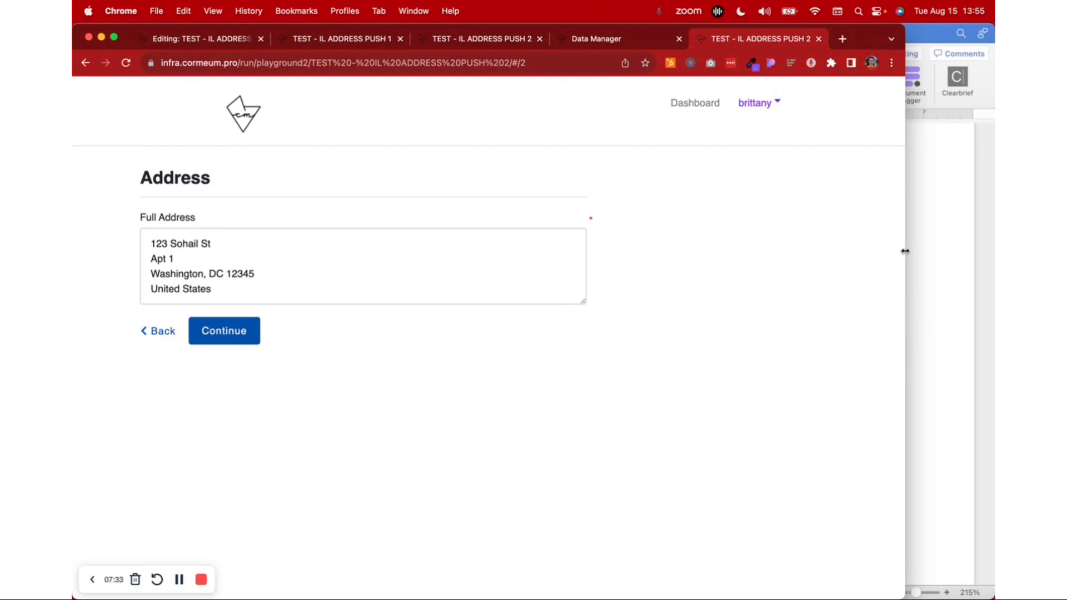
{"action": "left_click", "coordinate": [872, 66]}
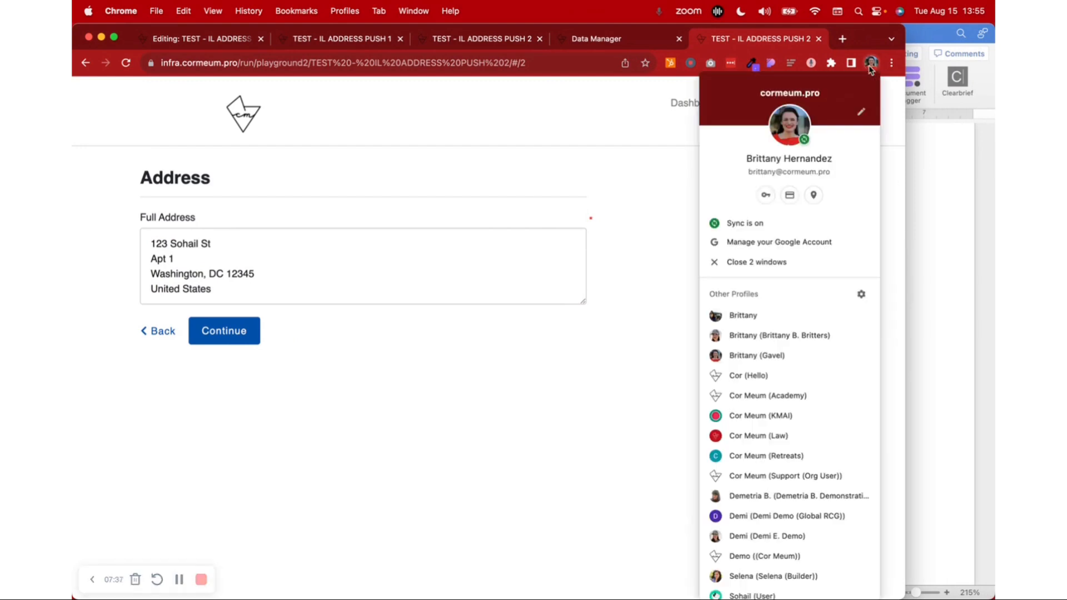
{"action": "scroll", "coordinate": [795, 516], "scroll_direction": "down", "scroll_amount": 2}
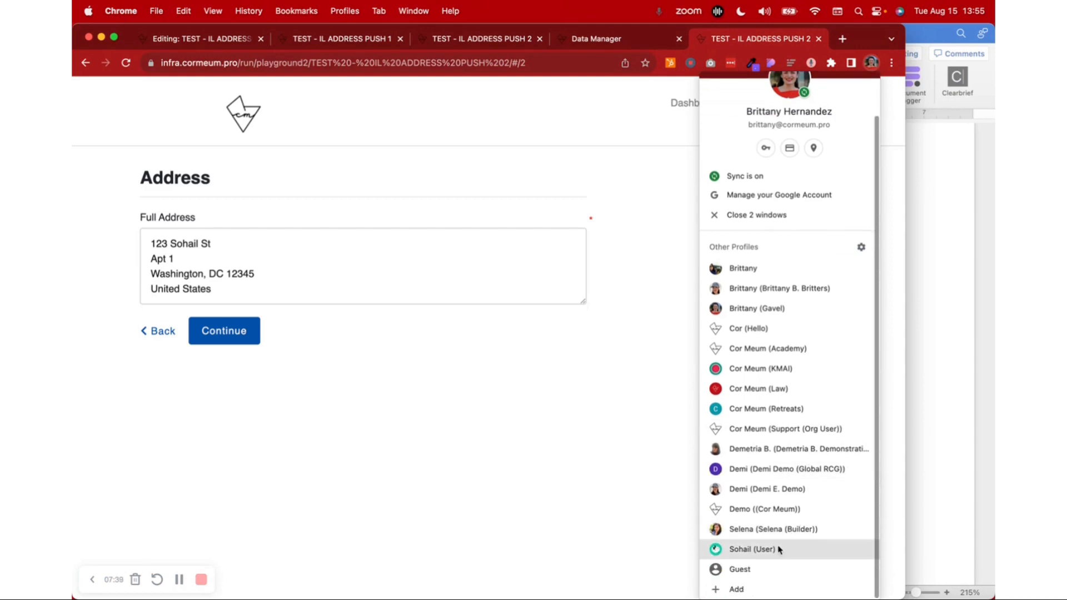
{"action": "left_click", "coordinate": [778, 548]}
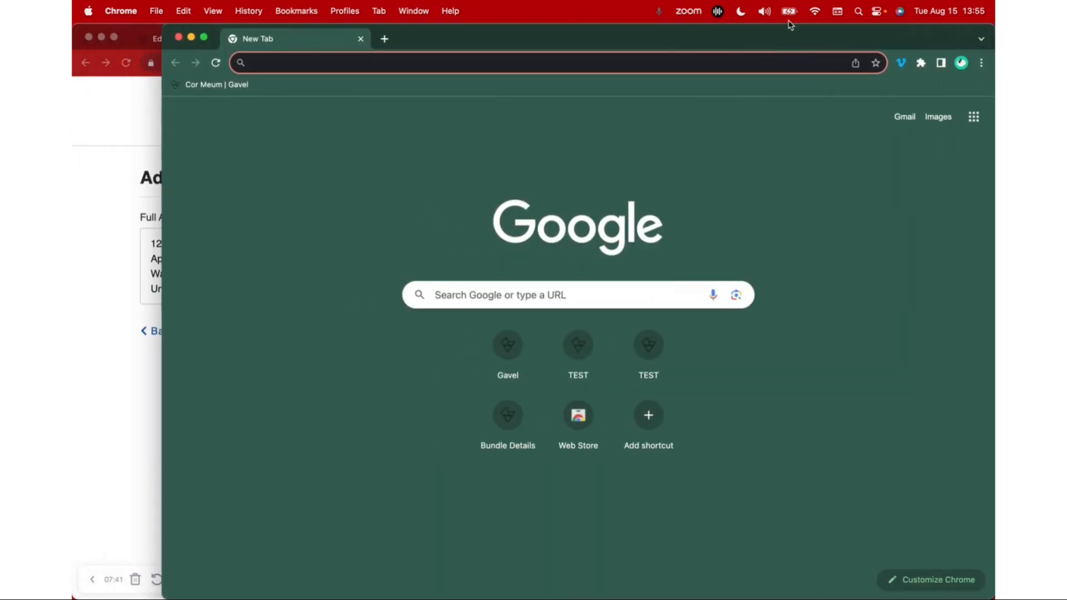
{"action": "left_click_drag", "start_coordinate": [187, 152], "coordinate": [264, 148]}
{"action": "left_click", "coordinate": [325, 84]}
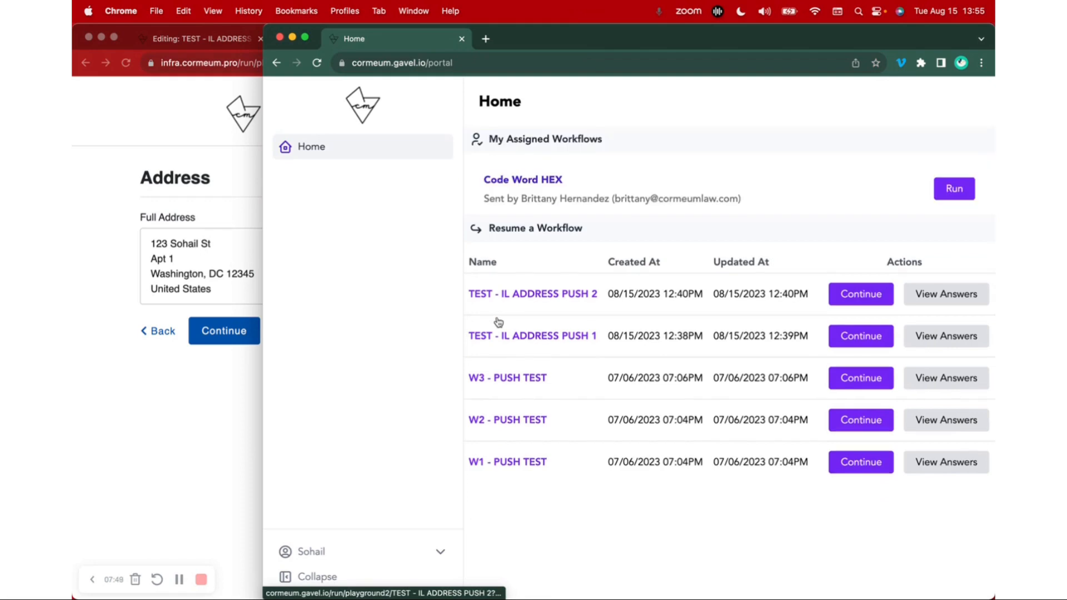
View the client's saved answers for TEST - IL ADDRESS PUSH 1, close them, and return to the second workflow's form
{"action": "scroll", "coordinate": [634, 353], "scroll_direction": "down", "scroll_amount": 3}
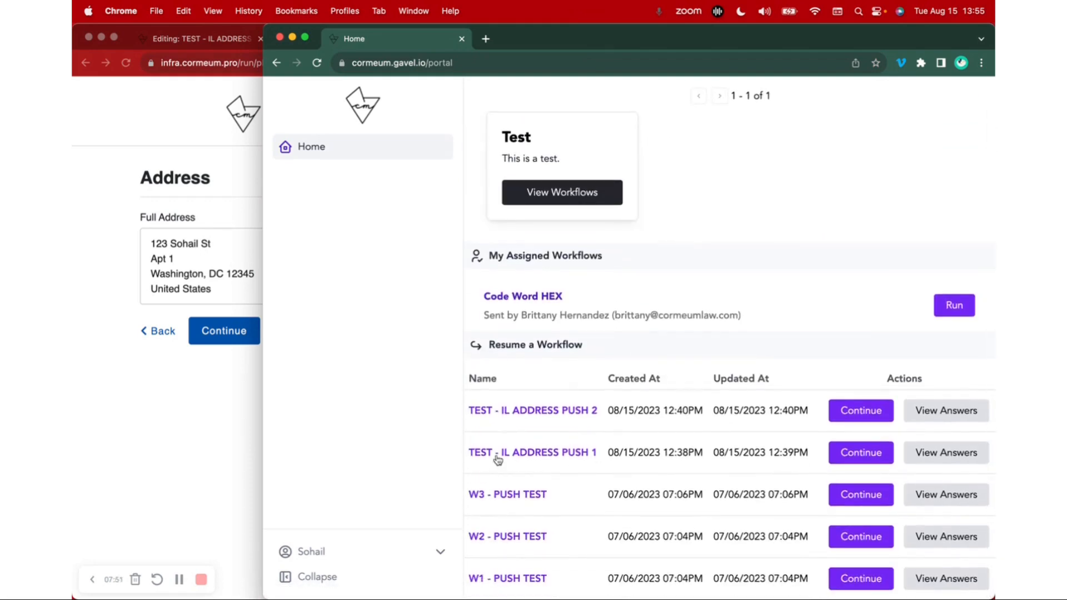
{"action": "left_click_drag", "start_coordinate": [466, 451], "coordinate": [595, 451]}
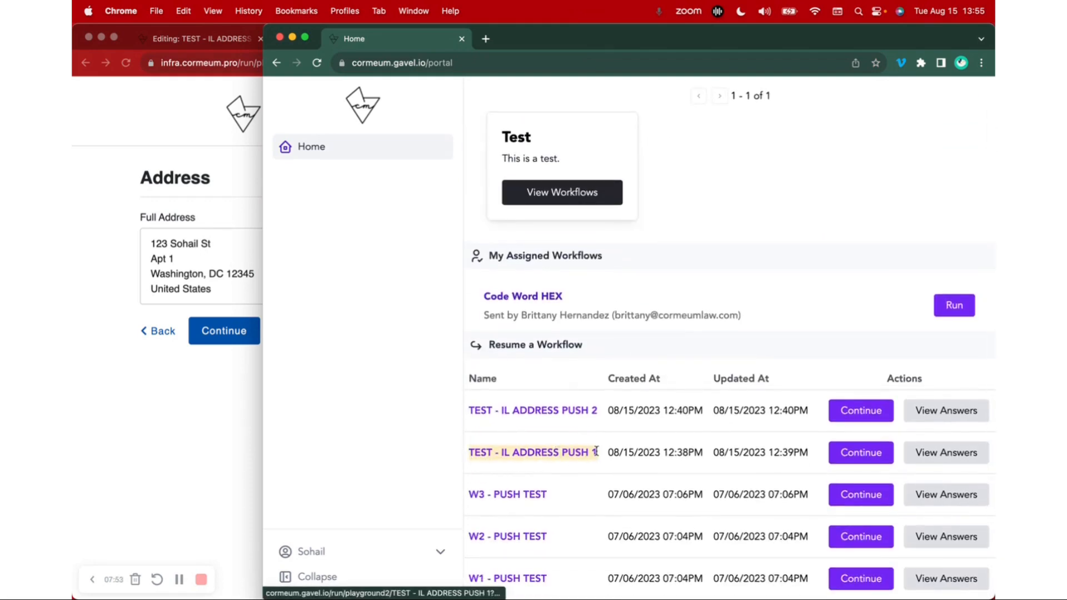
{"action": "left_click", "coordinate": [946, 452]}
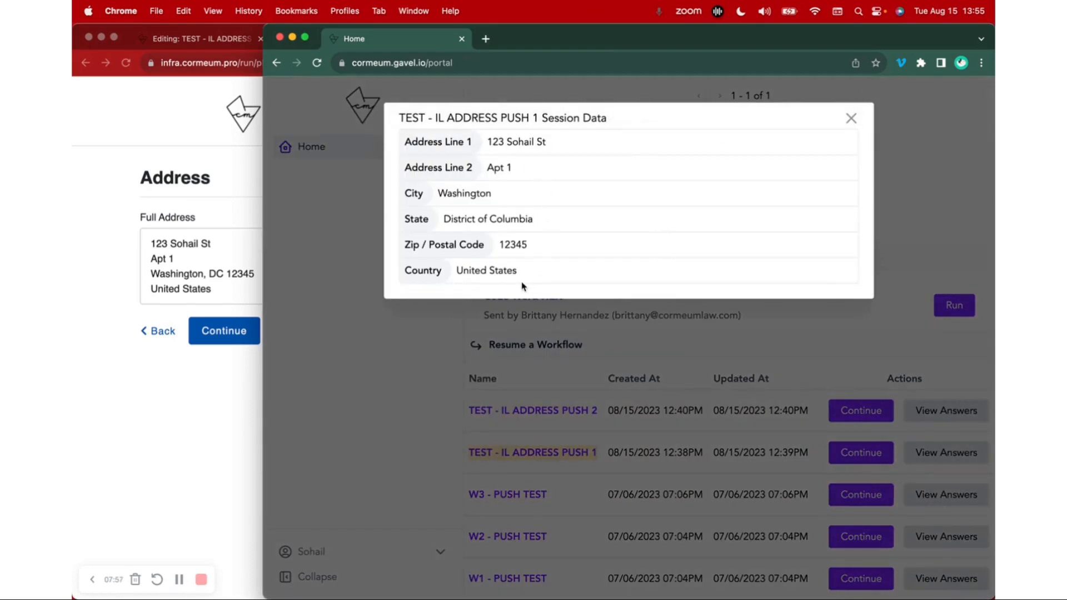
{"action": "left_click", "coordinate": [850, 118]}
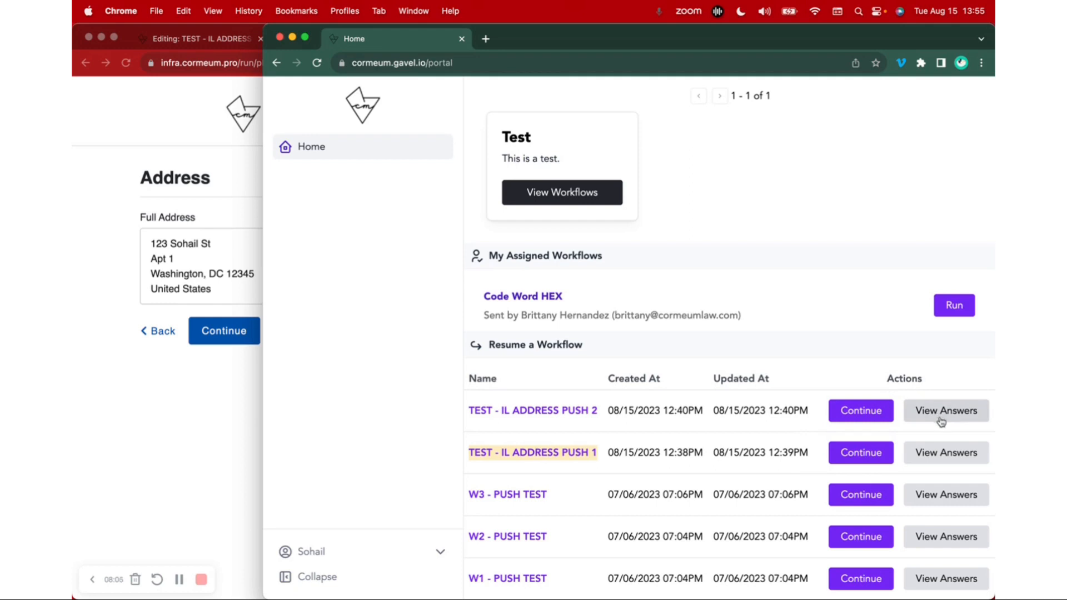
{"action": "left_click", "coordinate": [863, 414]}
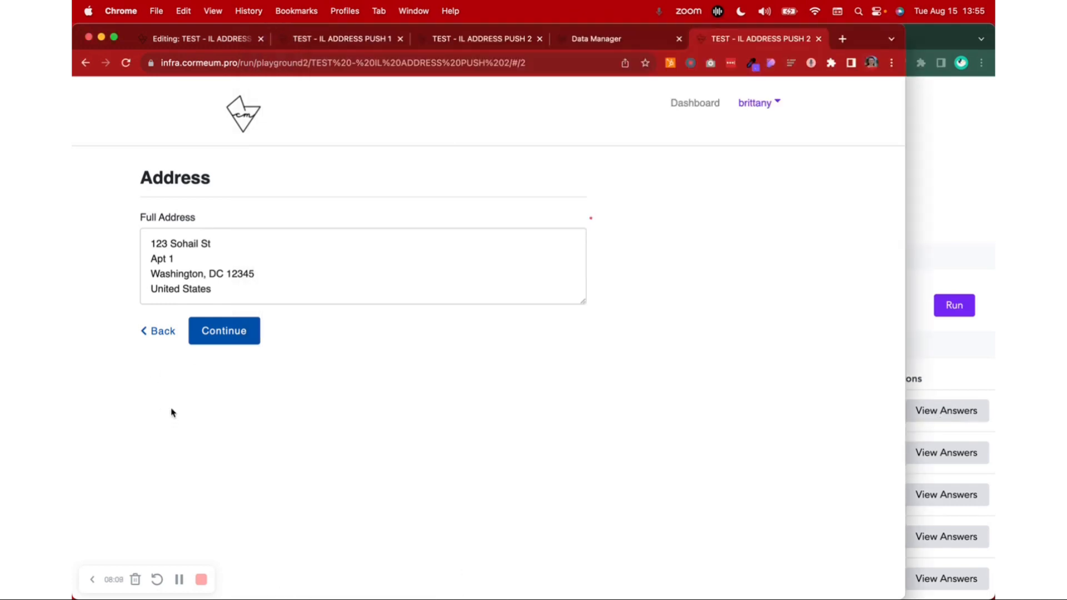
Return to the workflows dashboard and copy the link of TEST - IL ADDRESS PUSH 2
{"action": "left_click", "coordinate": [222, 39]}
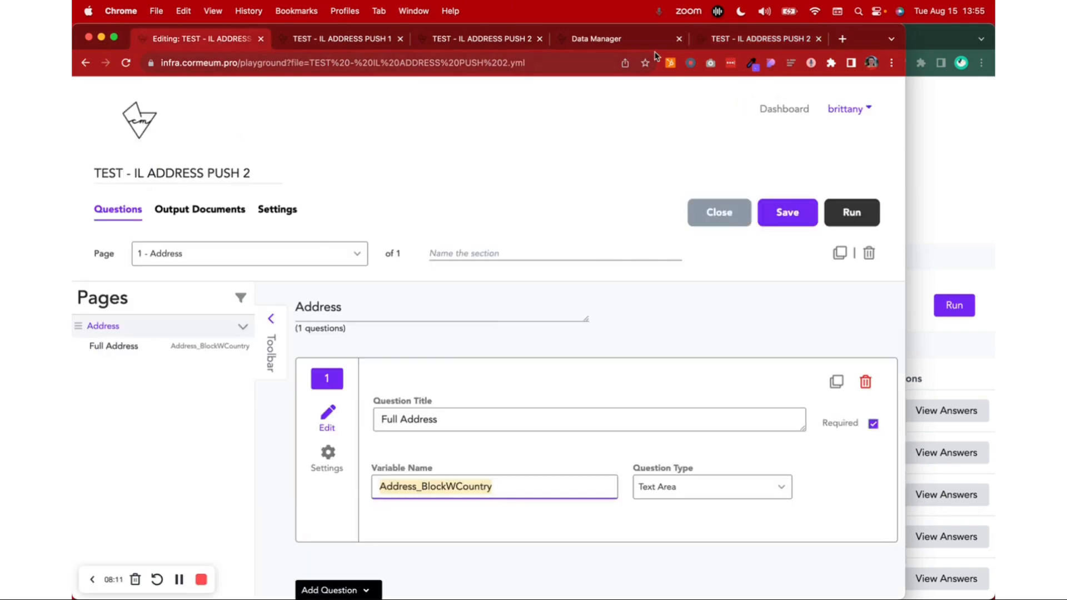
{"action": "left_click", "coordinate": [639, 40]}
{"action": "left_click", "coordinate": [168, 153]}
{"action": "scroll", "coordinate": [526, 339], "scroll_direction": "down", "scroll_amount": 15}
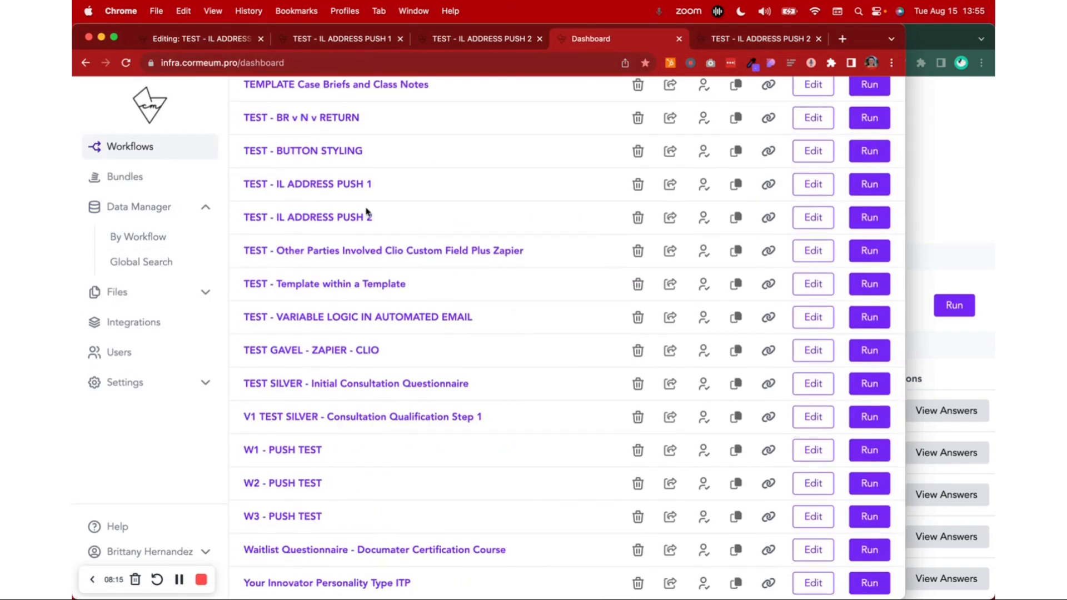
{"action": "left_click", "coordinate": [769, 218]}
Switch to the client's browser window, load the copied workflow link in a new tab, and widen the window
{"action": "left_click", "coordinate": [964, 39]}
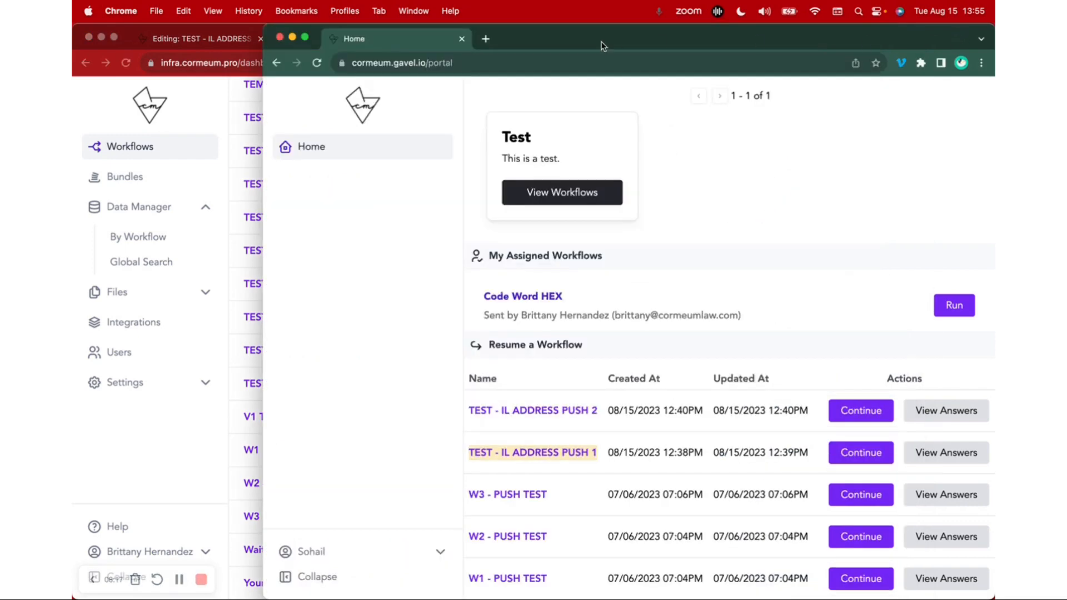
{"action": "left_click", "coordinate": [485, 38]}
{"action": "key", "text": "super+v"}
{"action": "key", "text": "Return"}
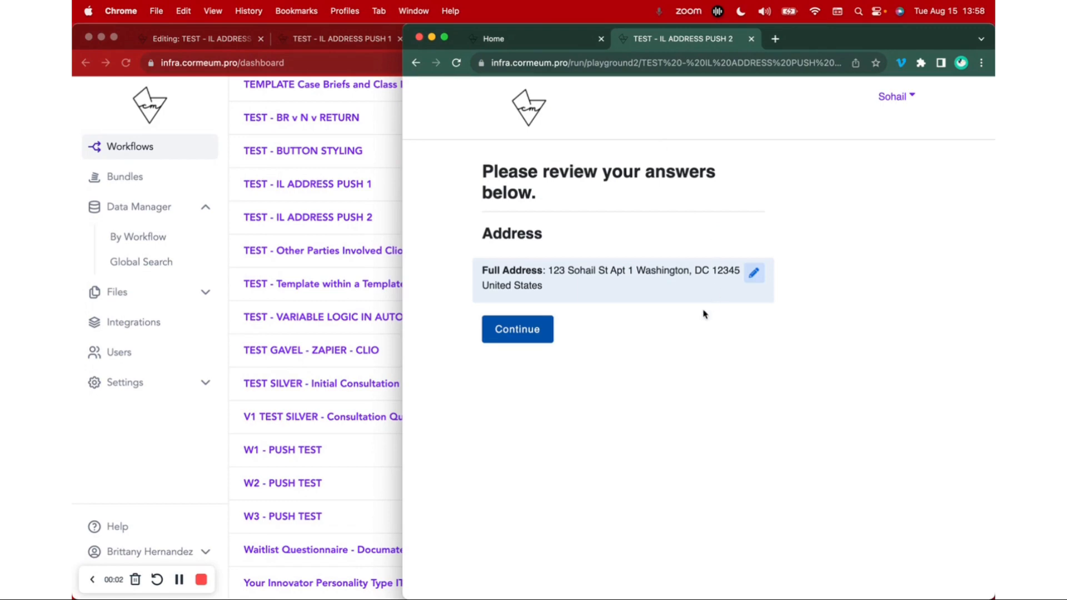
{"action": "left_click_drag", "start_coordinate": [404, 25], "coordinate": [76, 4]}
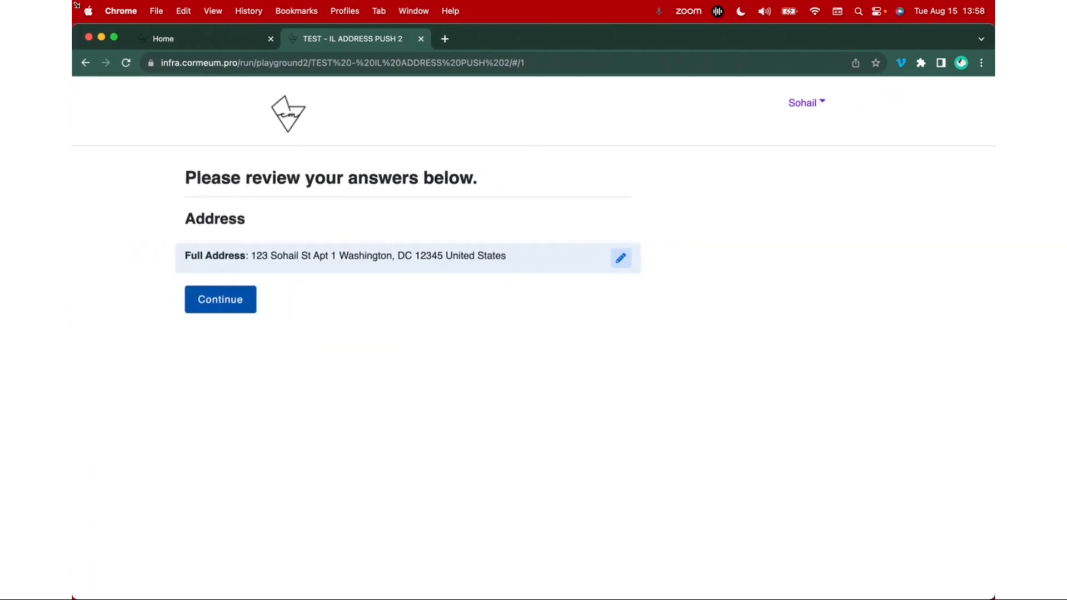
Highlight the full address on the client's review page, and check the saved answers for TEST - IL ADDRESS PUSH 1 in the portal
{"action": "left_click", "coordinate": [809, 108]}
{"action": "left_click", "coordinate": [253, 256]}
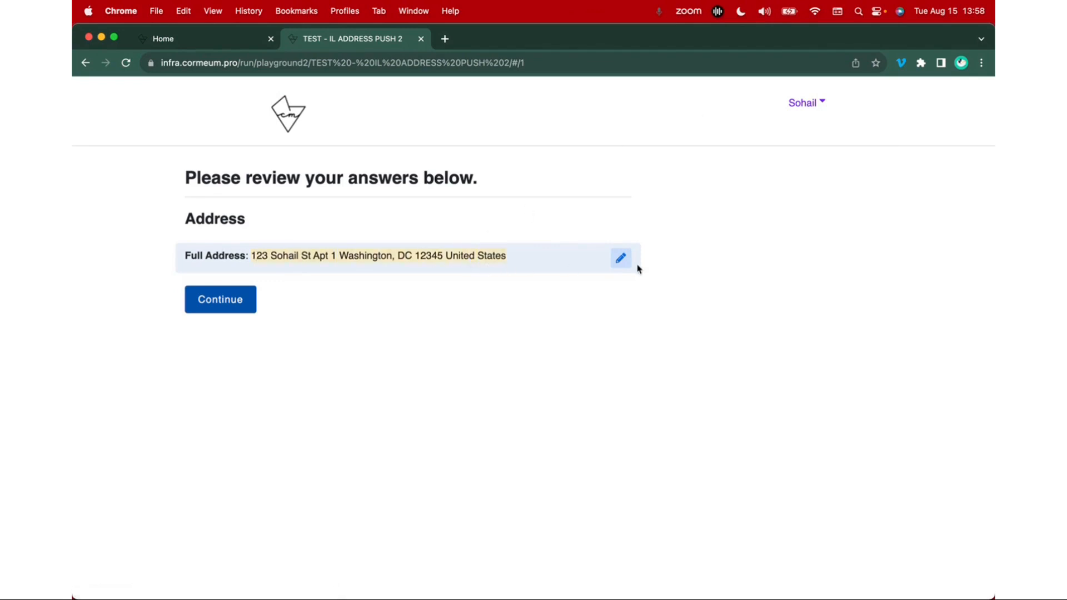
{"action": "left_click", "coordinate": [245, 39]}
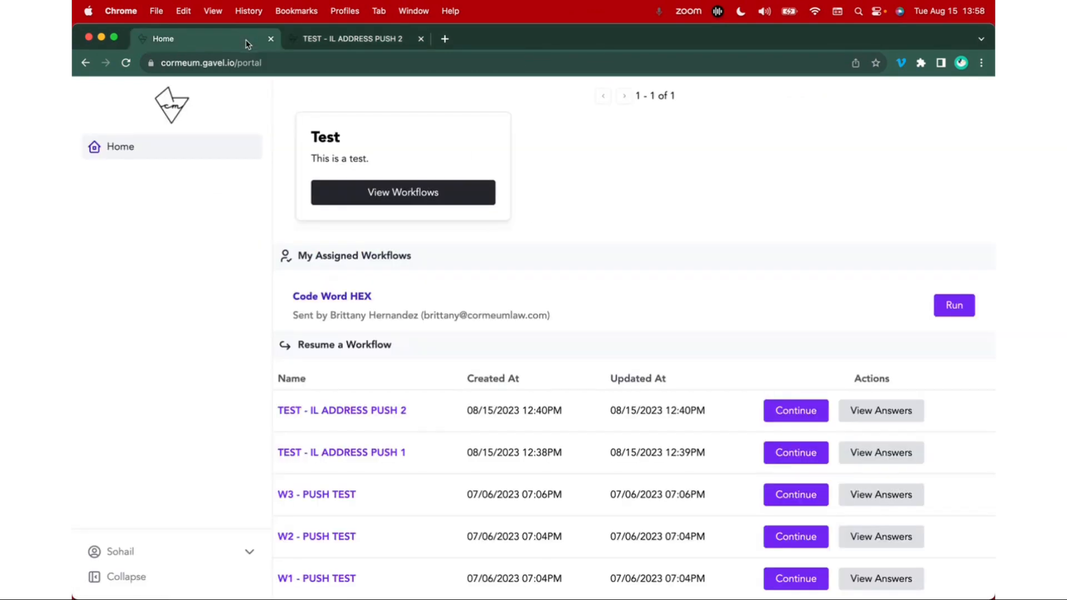
{"action": "left_click", "coordinate": [903, 453]}
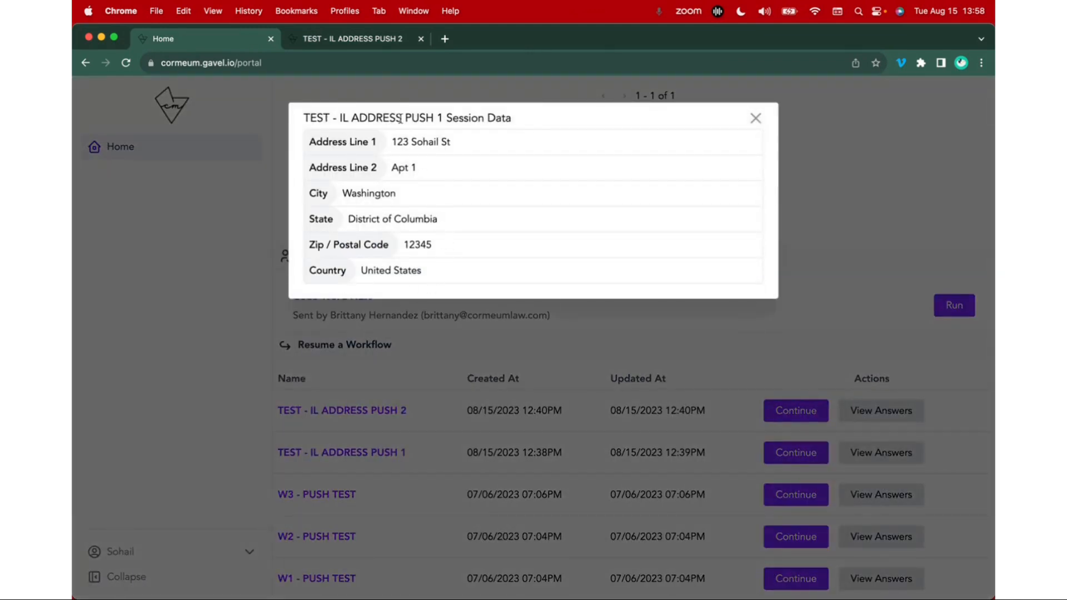
{"action": "left_click", "coordinate": [756, 118]}
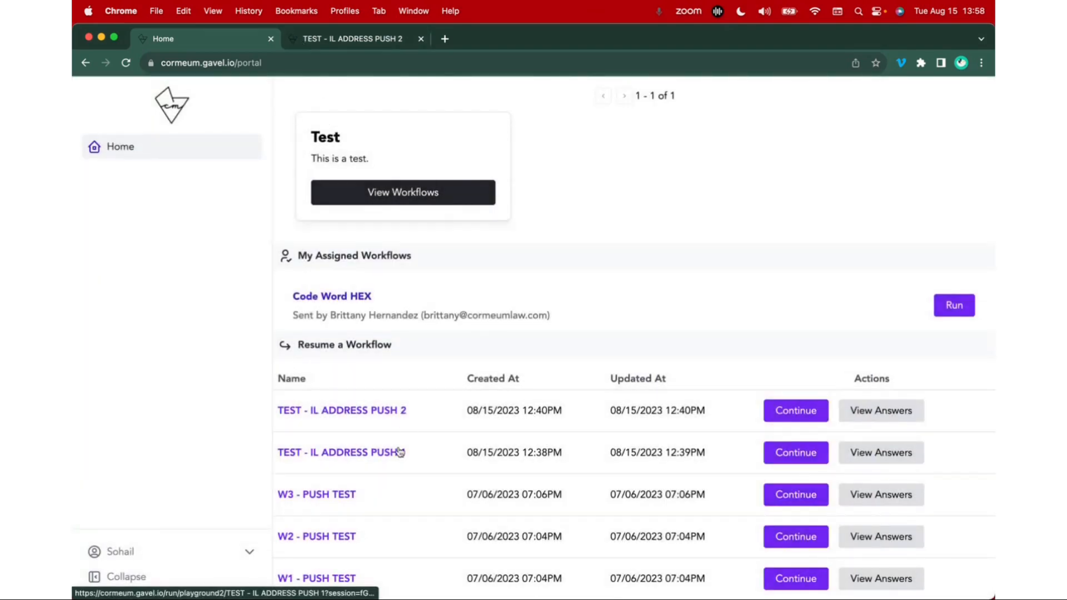
Go back to the second workflow, open its Full Address answer for editing, and highlight the question label
{"action": "left_click", "coordinate": [373, 40]}
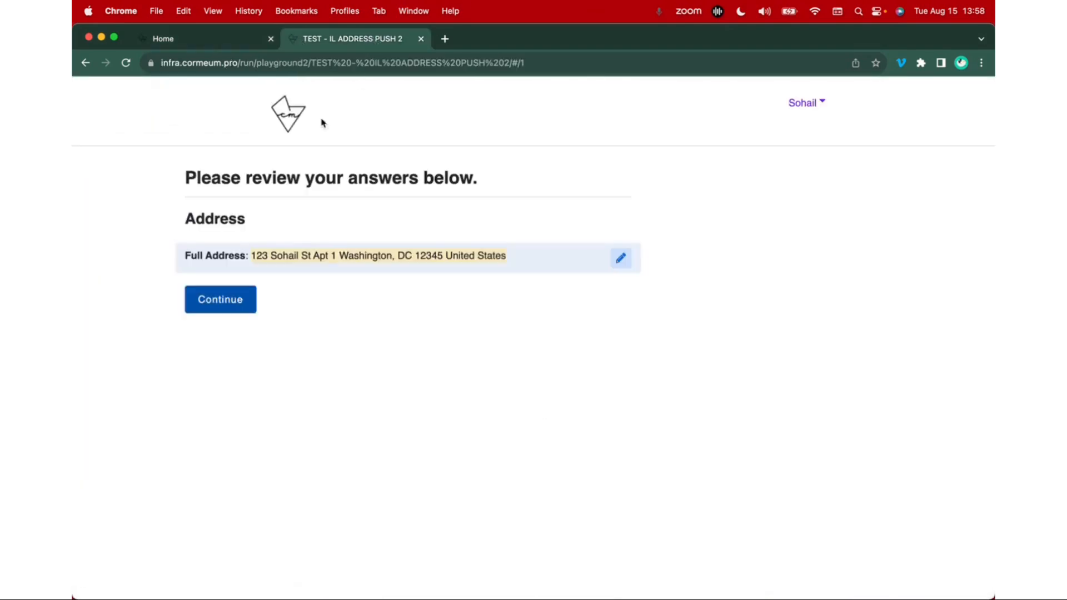
{"action": "left_click", "coordinate": [620, 257]}
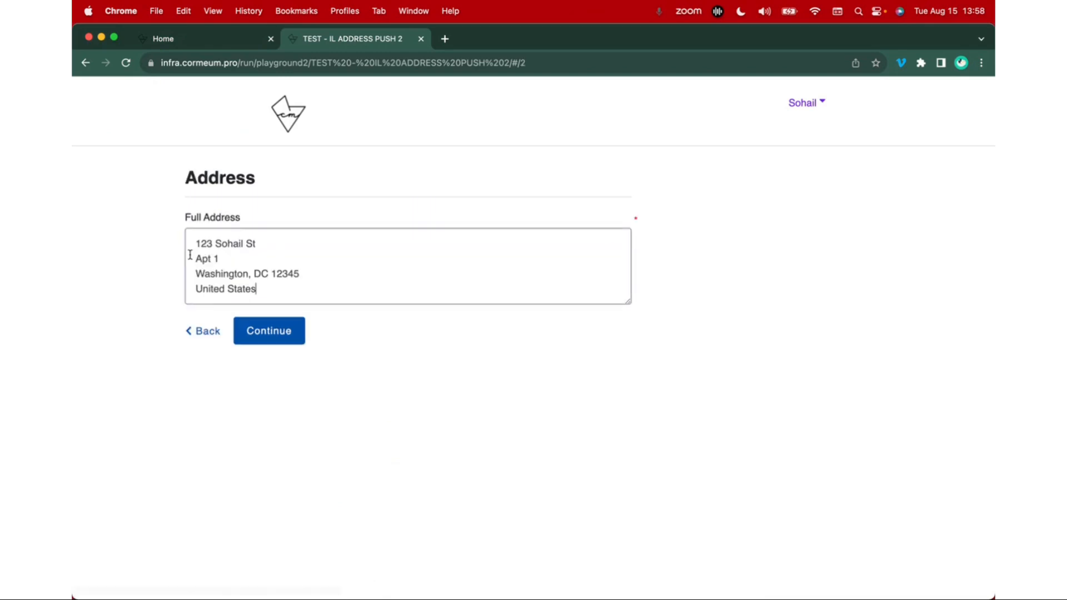
{"action": "left_click_drag", "start_coordinate": [181, 221], "coordinate": [268, 222]}
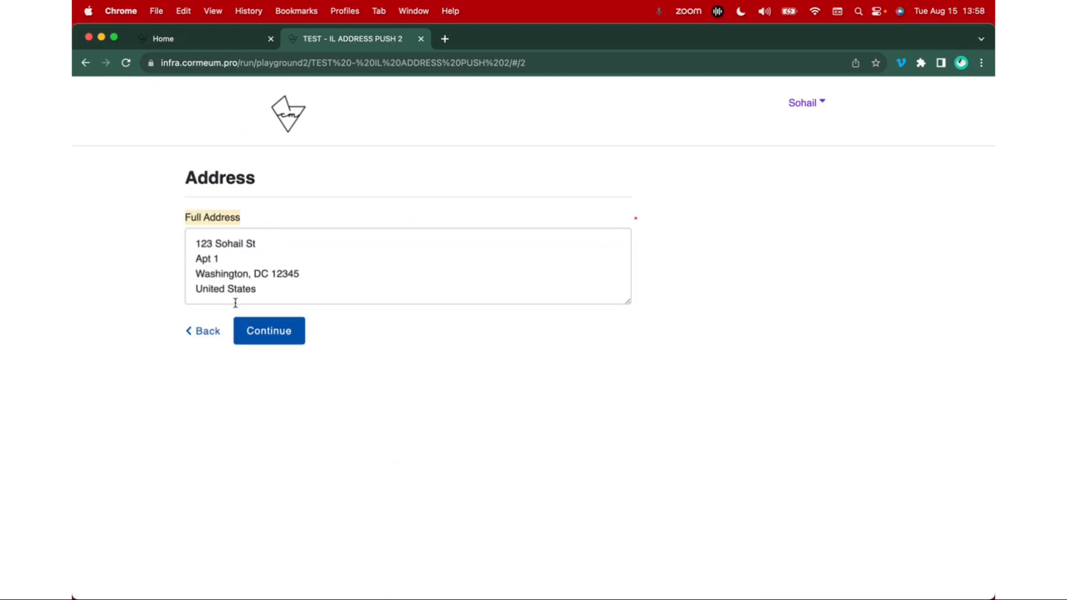
Highlight TEST - IL ADDRESS PUSH 2 in the portal's workflow list, and highlight the address block in its open form
{"action": "left_click", "coordinate": [185, 47]}
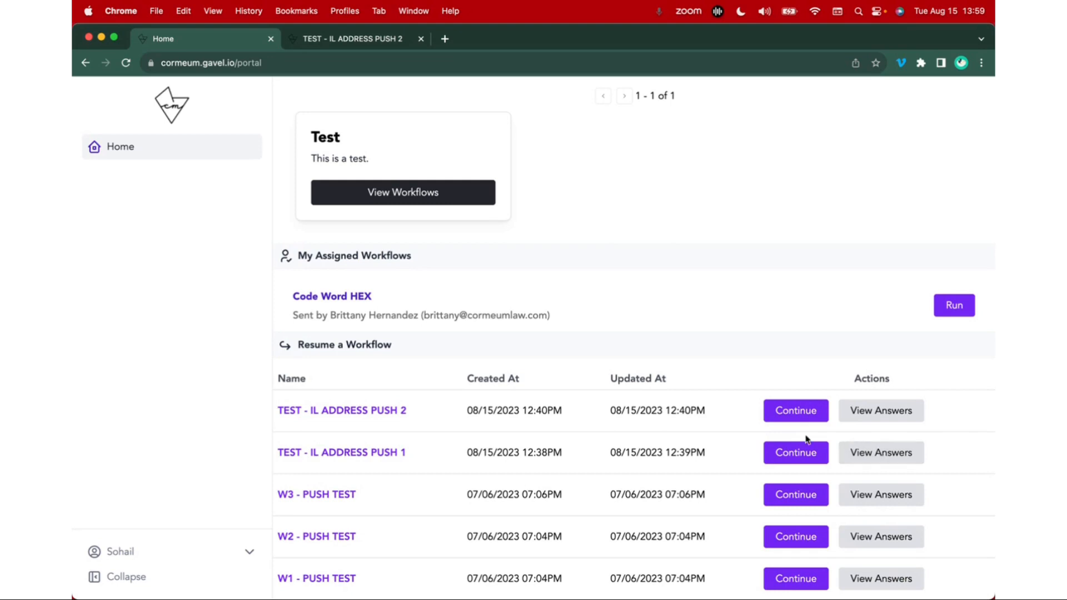
{"action": "left_click_drag", "start_coordinate": [433, 414], "coordinate": [276, 417]}
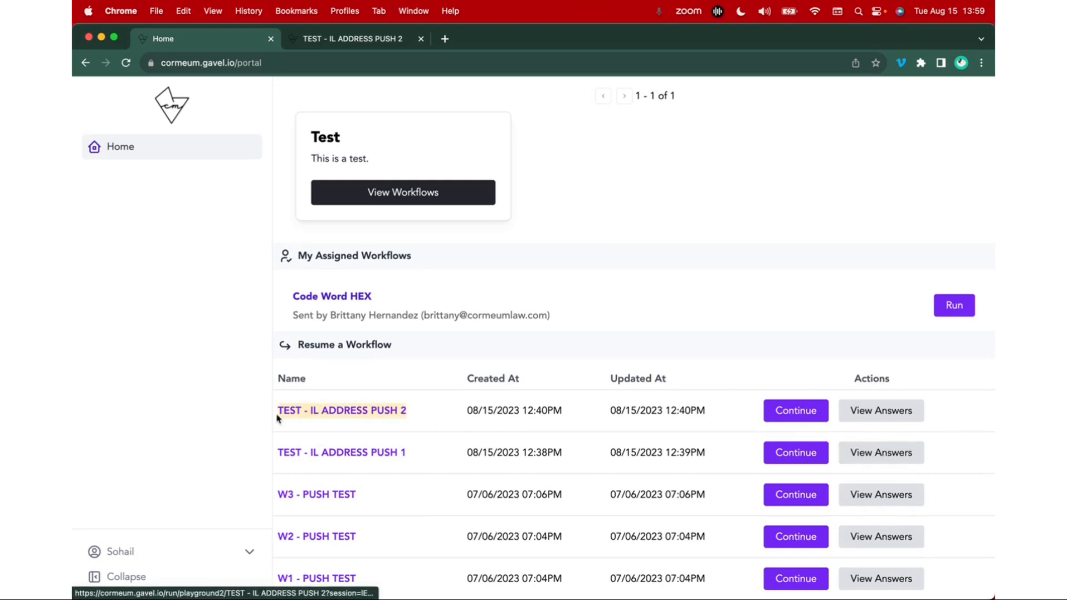
{"action": "left_click_drag", "start_coordinate": [75, 302], "coordinate": [98, 300]}
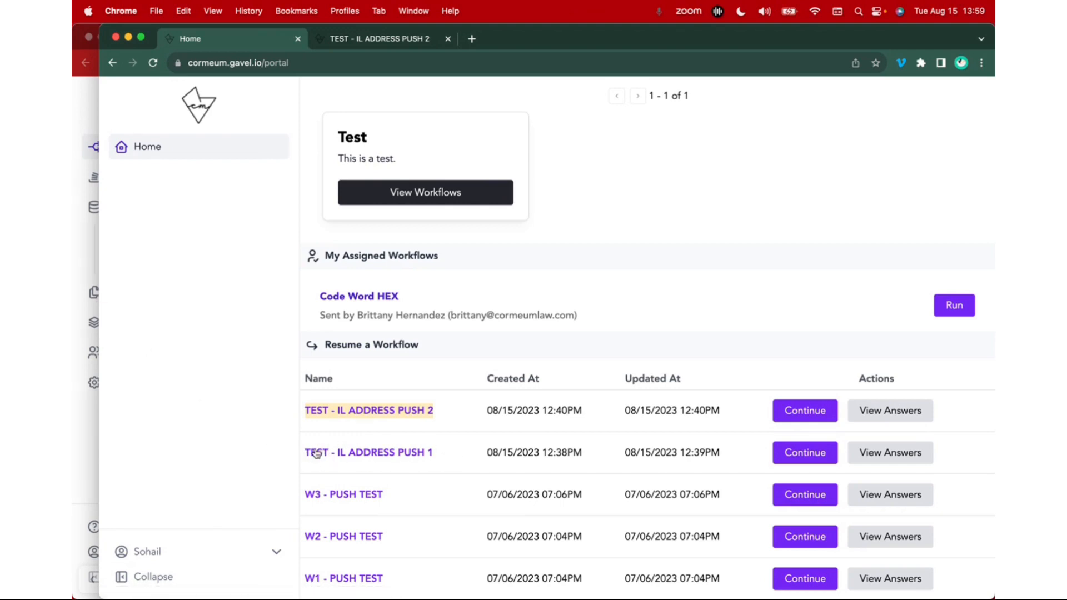
{"action": "left_click", "coordinate": [391, 42]}
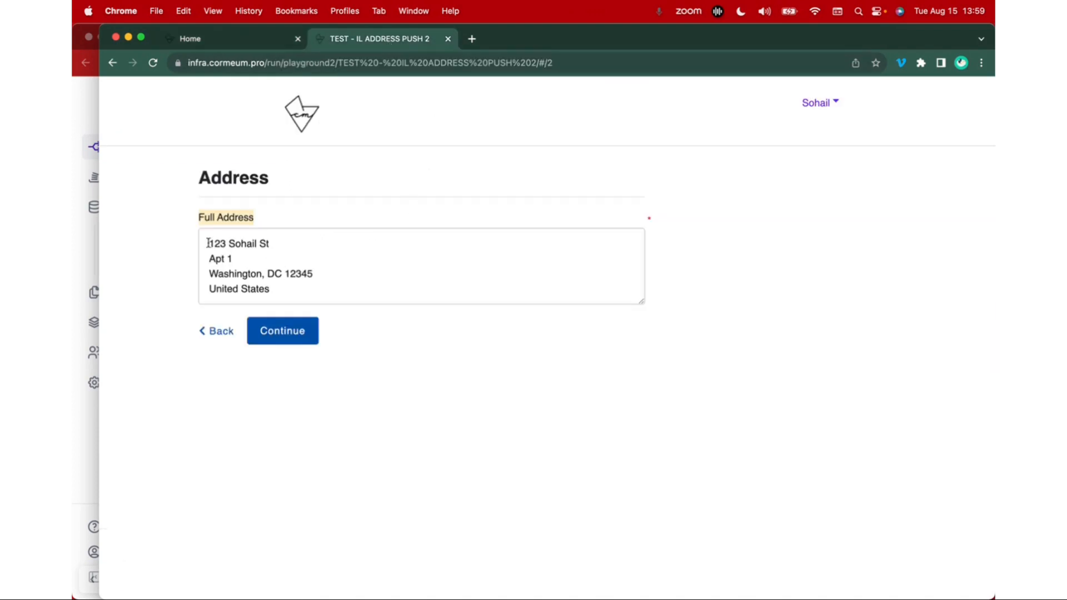
{"action": "left_click_drag", "start_coordinate": [208, 243], "coordinate": [350, 294]}
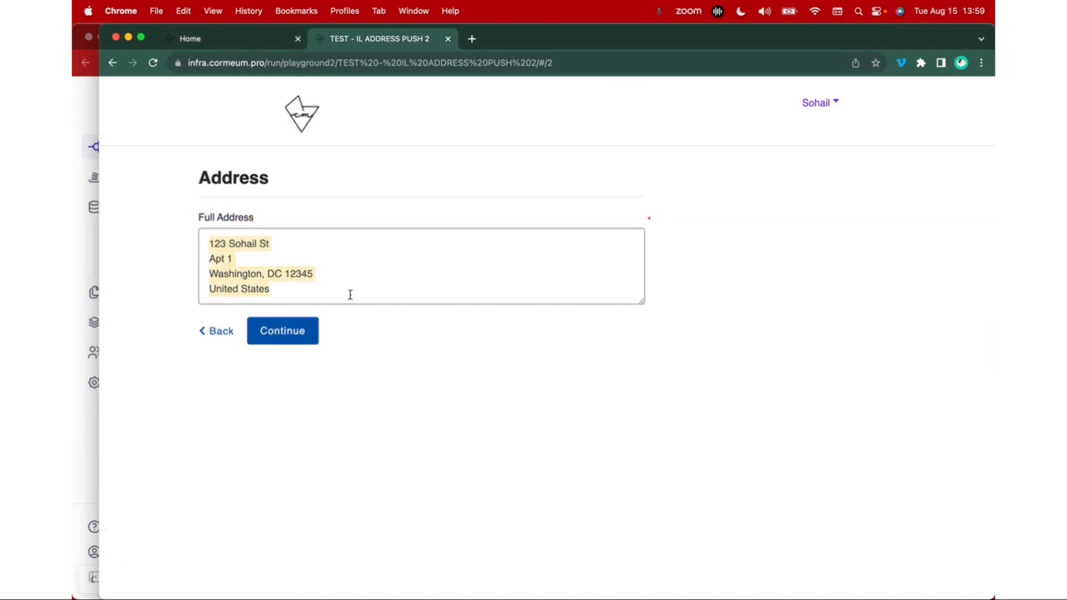
View the saved answers for TEST - IL ADDRESS PUSH 1 again, and look through the workflows in the Test bundle
{"action": "left_click", "coordinate": [236, 38]}
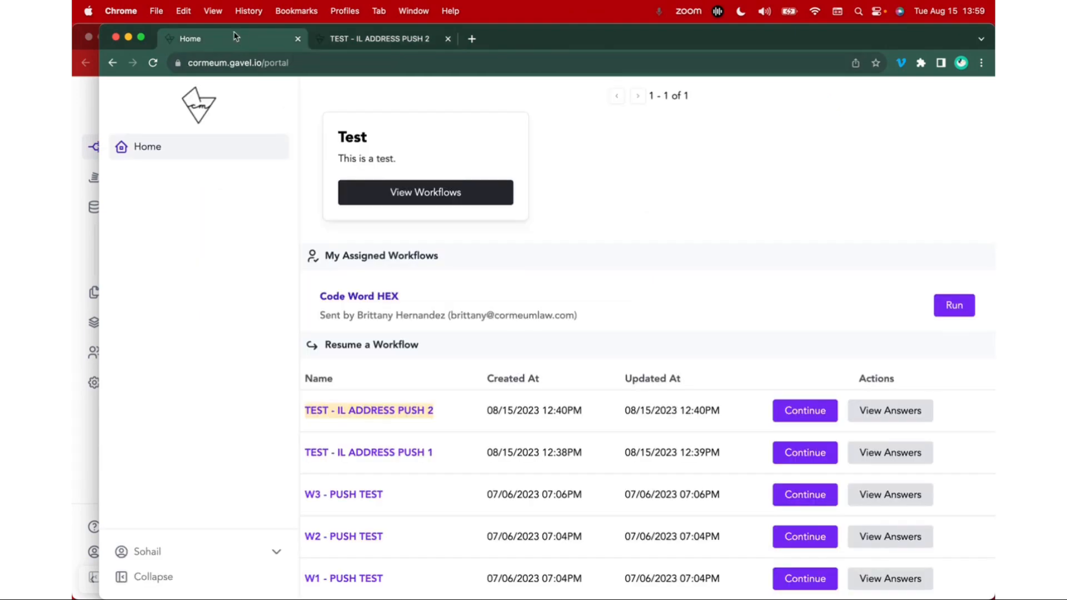
{"action": "left_click", "coordinate": [887, 452]}
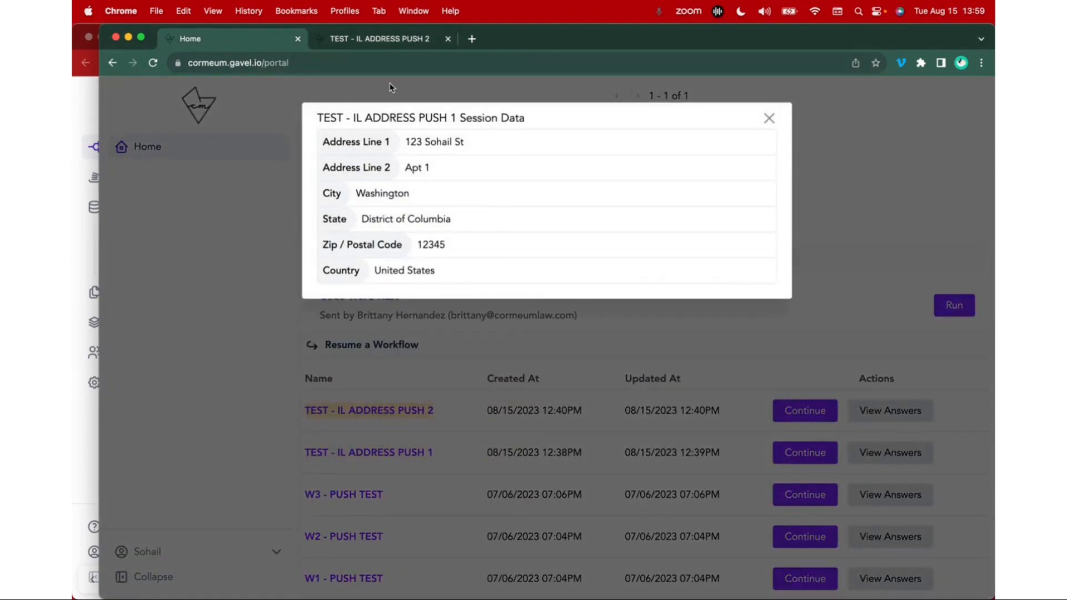
{"action": "left_click", "coordinate": [769, 117]}
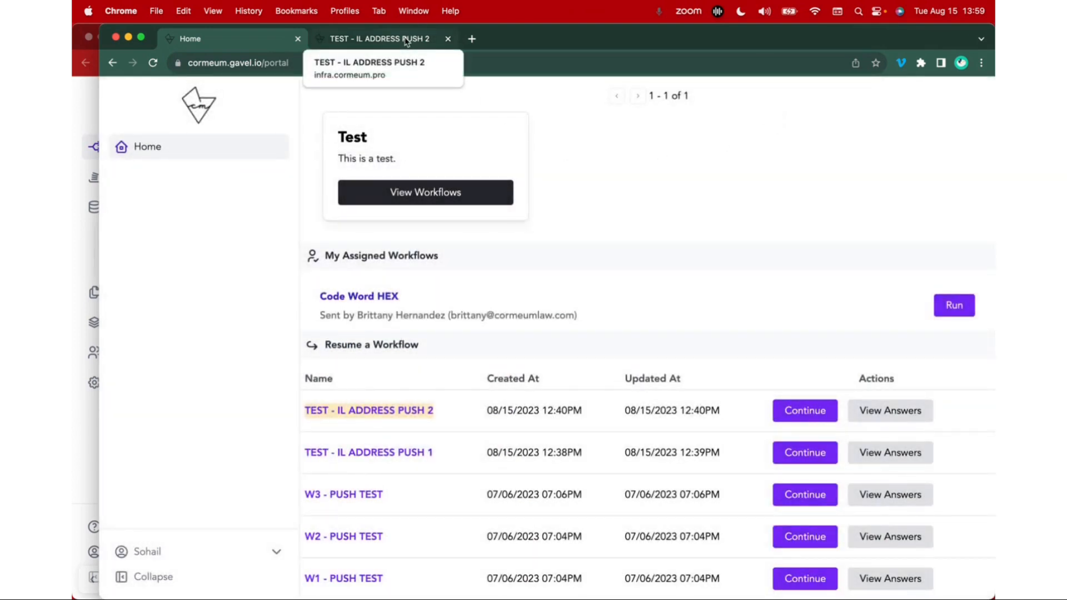
{"action": "left_click", "coordinate": [395, 192]}
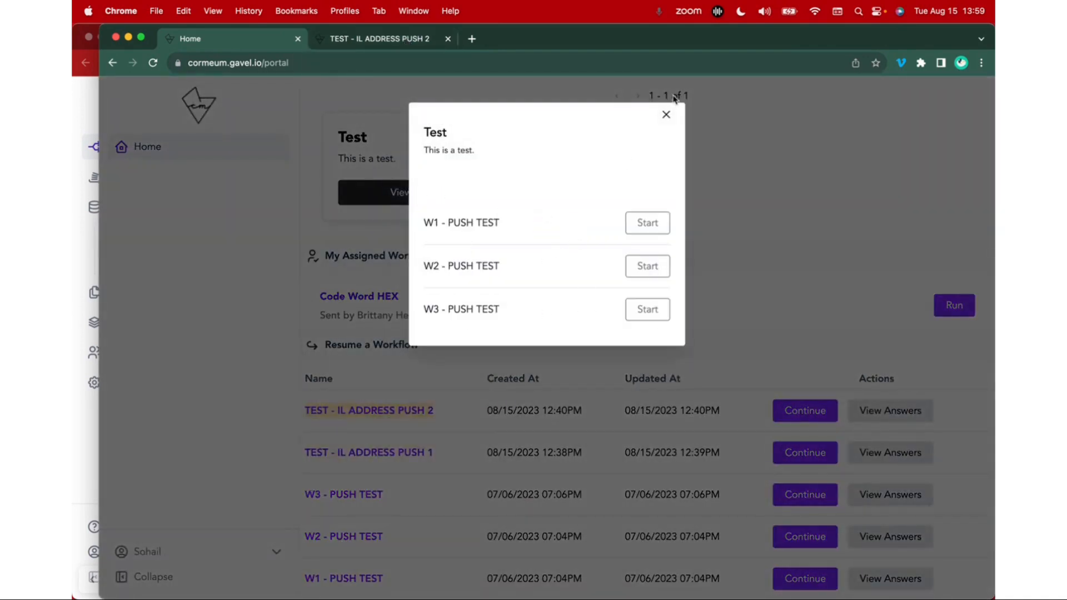
{"action": "left_click", "coordinate": [666, 115]}
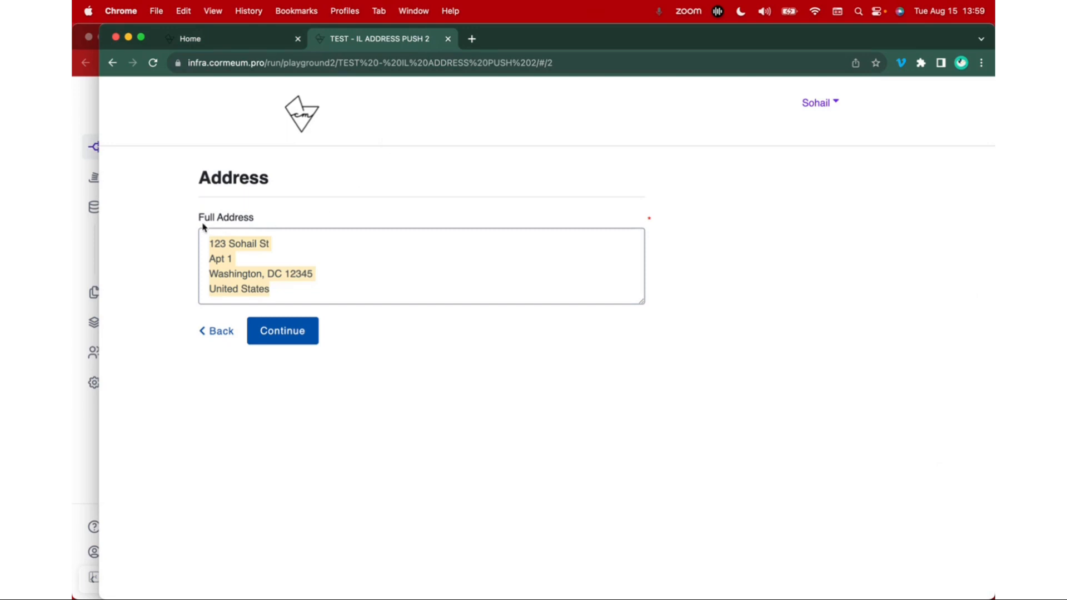
Submit the client's full address form, view the Full Address Block PDF without the Acrobat tools pane, and close it
{"action": "left_click", "coordinate": [328, 294]}
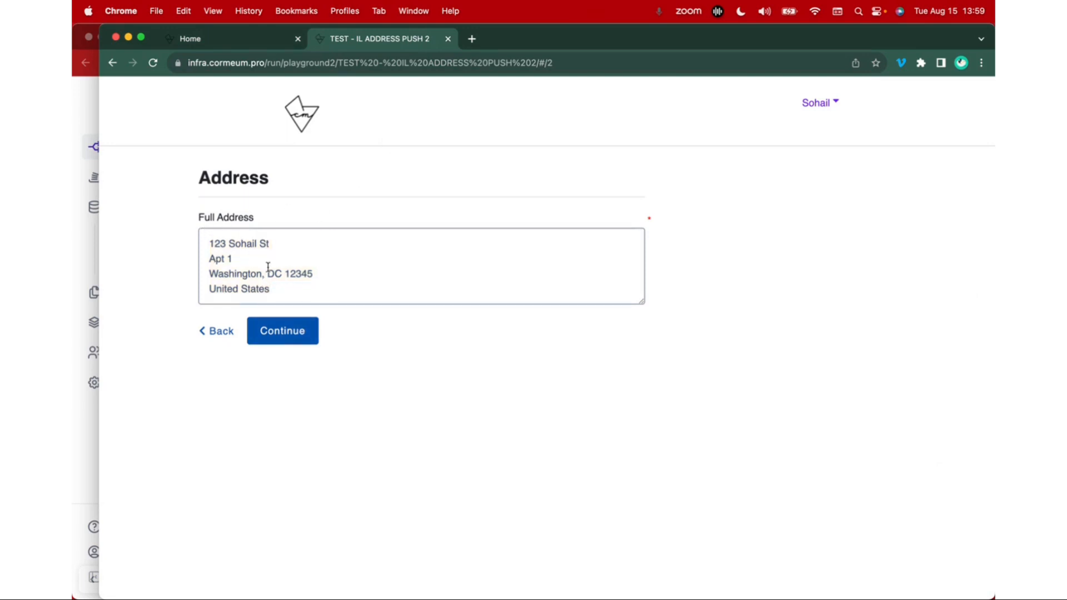
{"action": "left_click", "coordinate": [300, 326]}
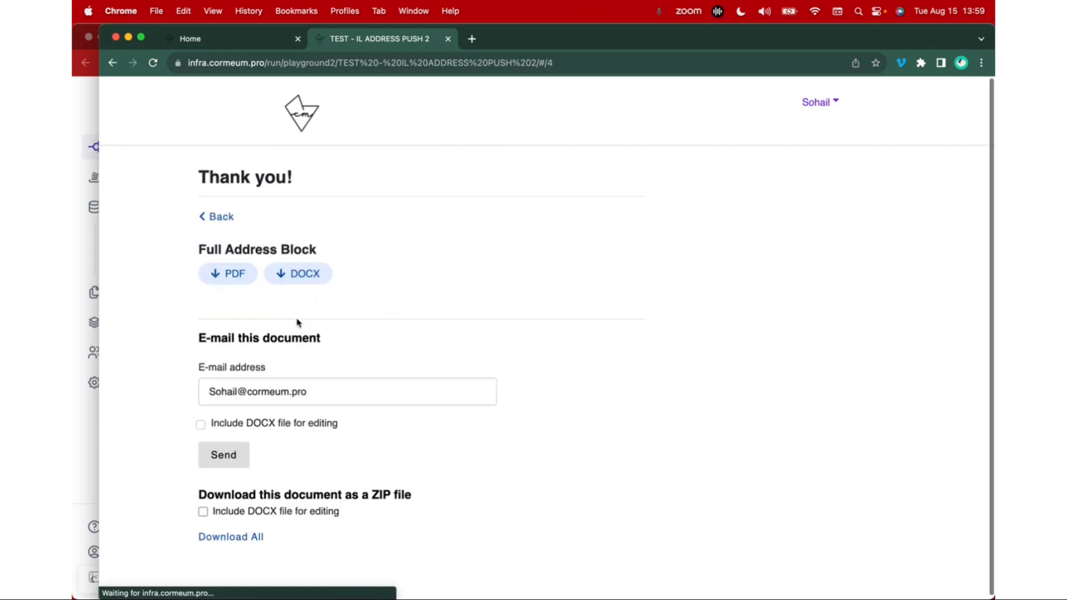
{"action": "left_click", "coordinate": [243, 274]}
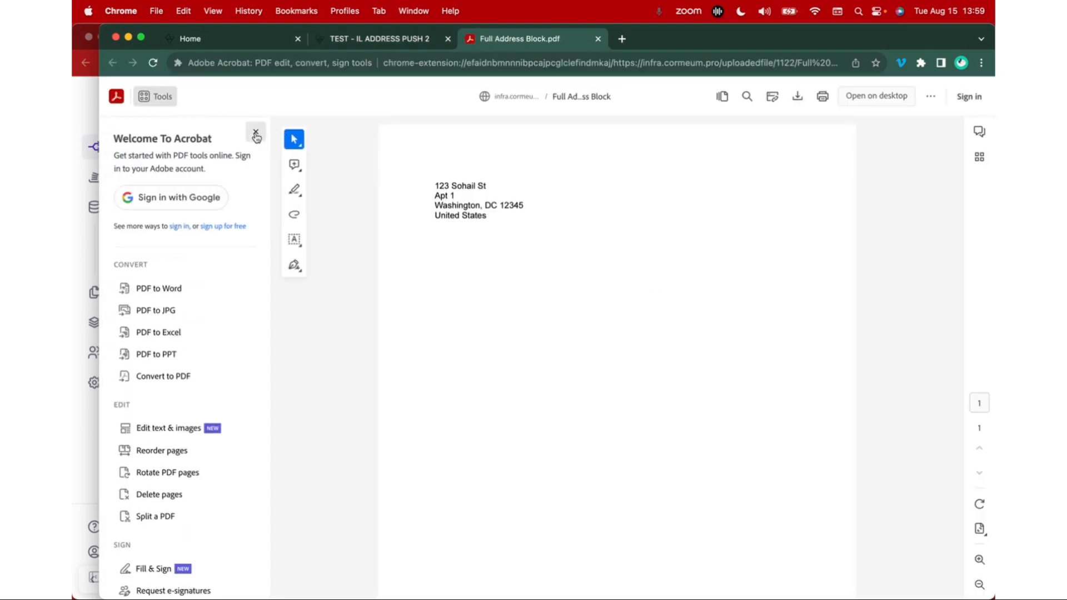
{"action": "left_click", "coordinate": [255, 135]}
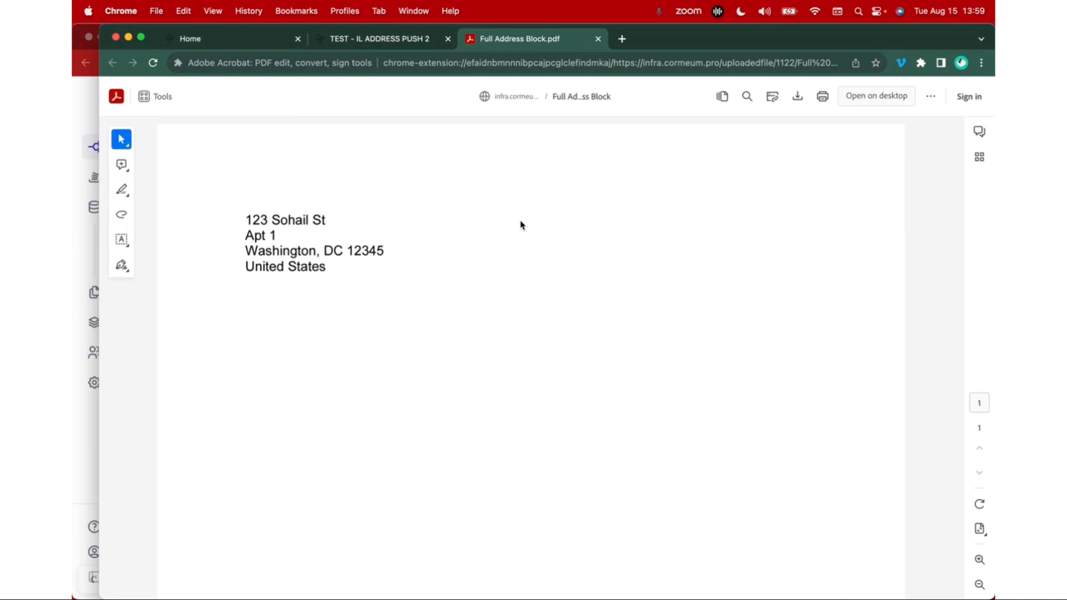
{"action": "left_click", "coordinate": [598, 39]}
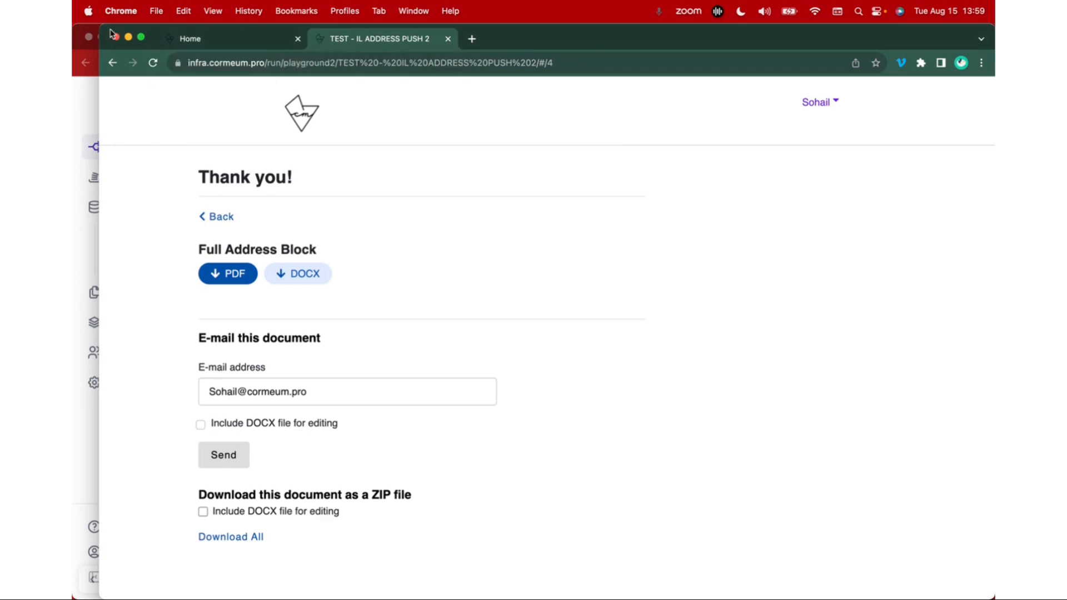
Narrow the client's browser window and return to the workflows dashboard in the administrator's window
{"action": "left_click_drag", "start_coordinate": [100, 24], "coordinate": [381, 5]}
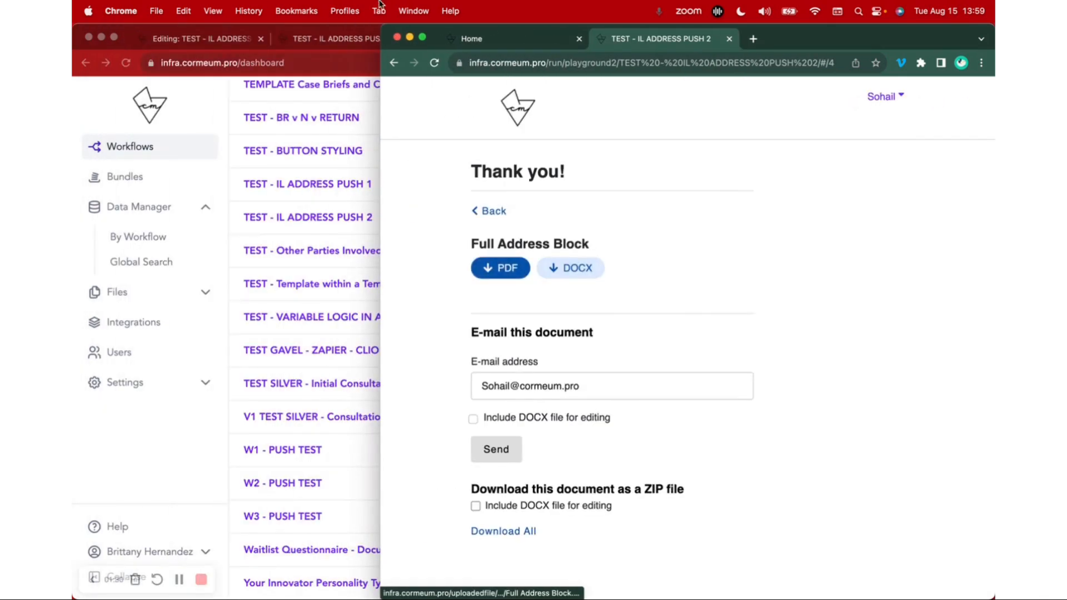
{"action": "left_click", "coordinate": [198, 441]}
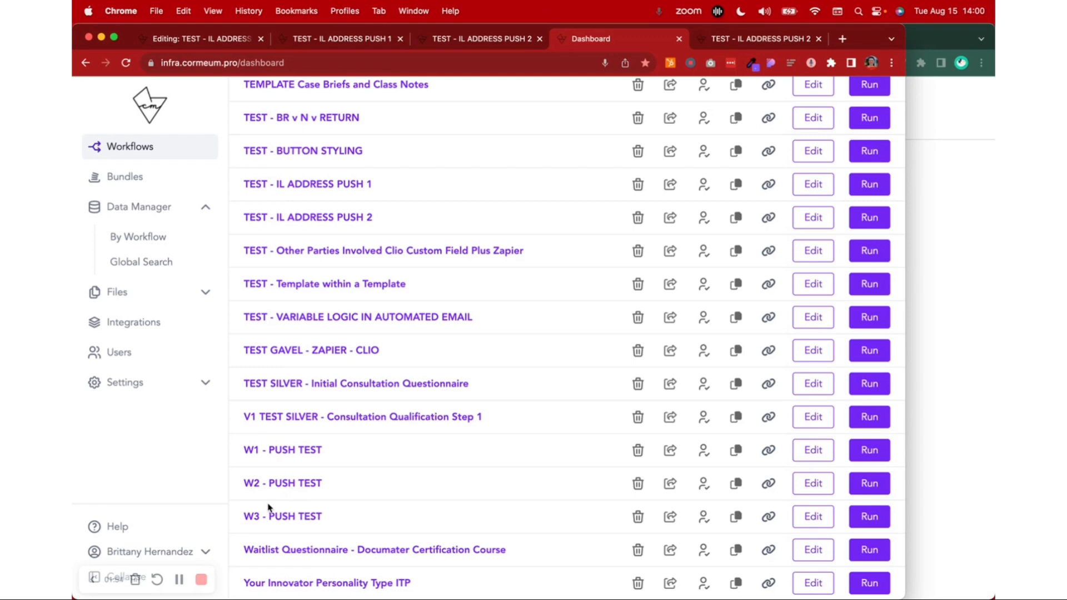
{"action": "left_click", "coordinate": [179, 579]}
{"action": "left_click", "coordinate": [179, 579]}
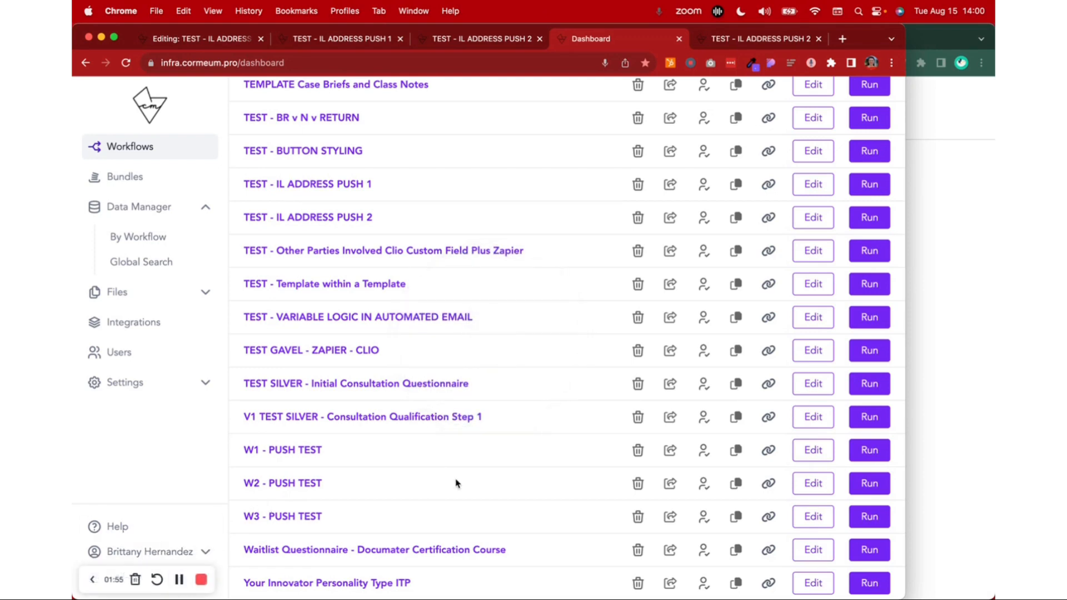